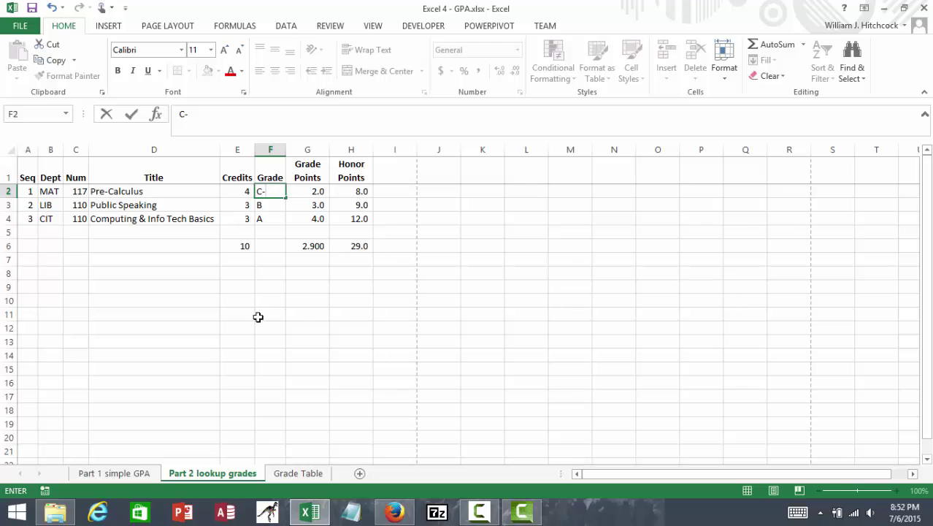
# Enter C- as the Pre-Calculus grade and check the lookup formula in its Grade Points cell.
pyautogui.press('Return')
pyautogui.press('Up')
pyautogui.press('Right')
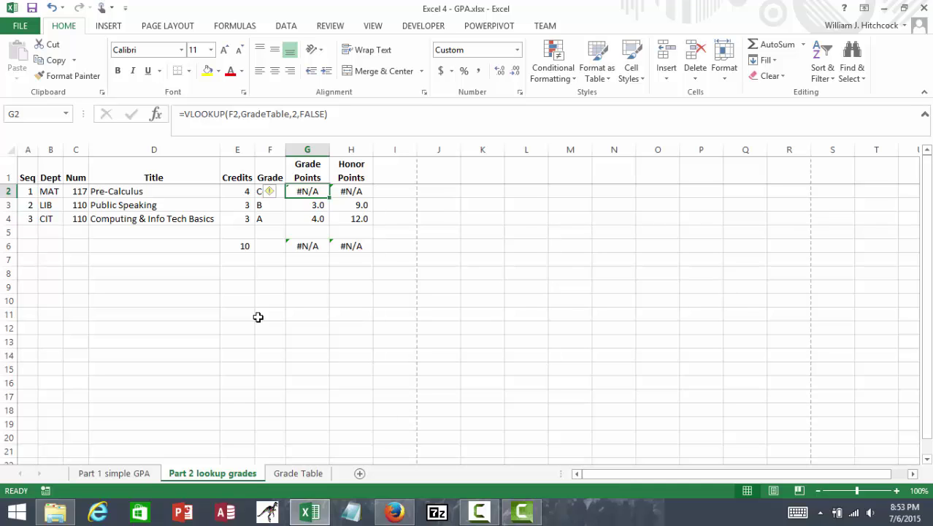
pyautogui.click(245, 190)
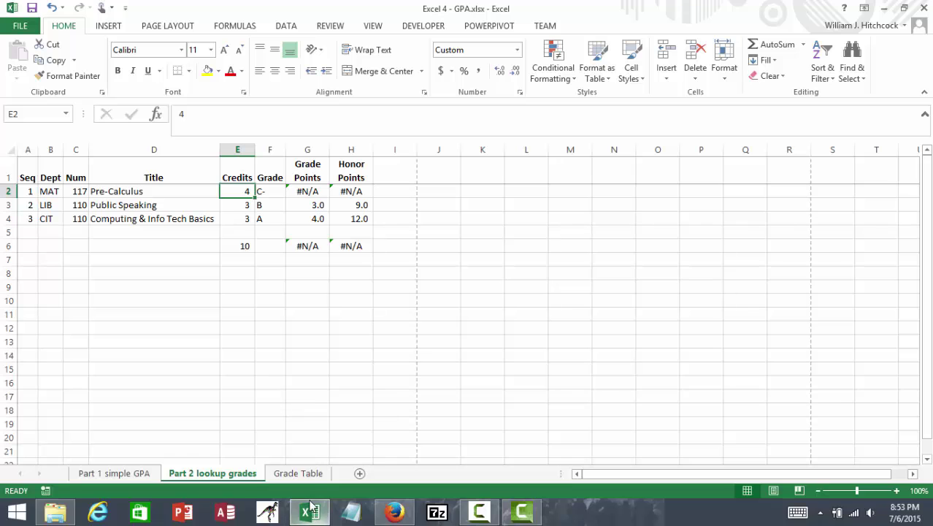
# On the Grade Table sheet, insert two blank rows between grades A and B.
pyautogui.click(304, 475)
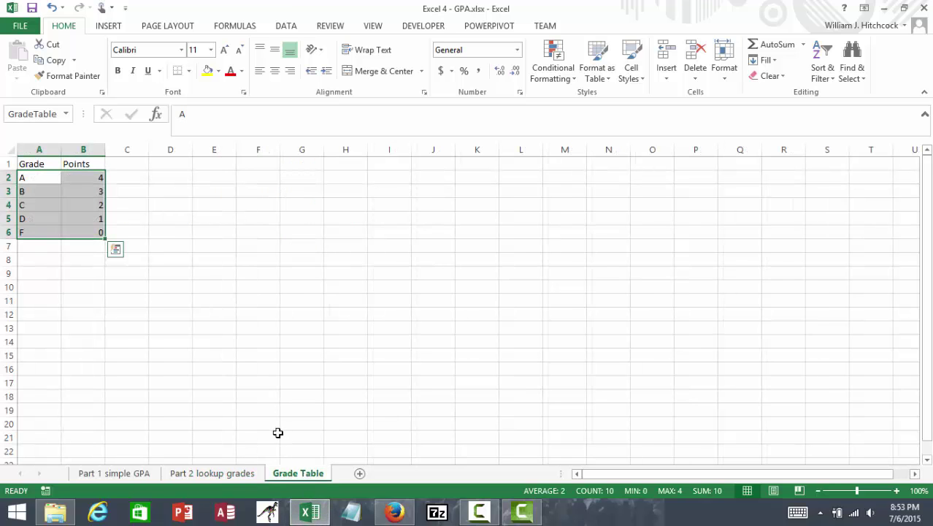
pyautogui.click(11, 191)
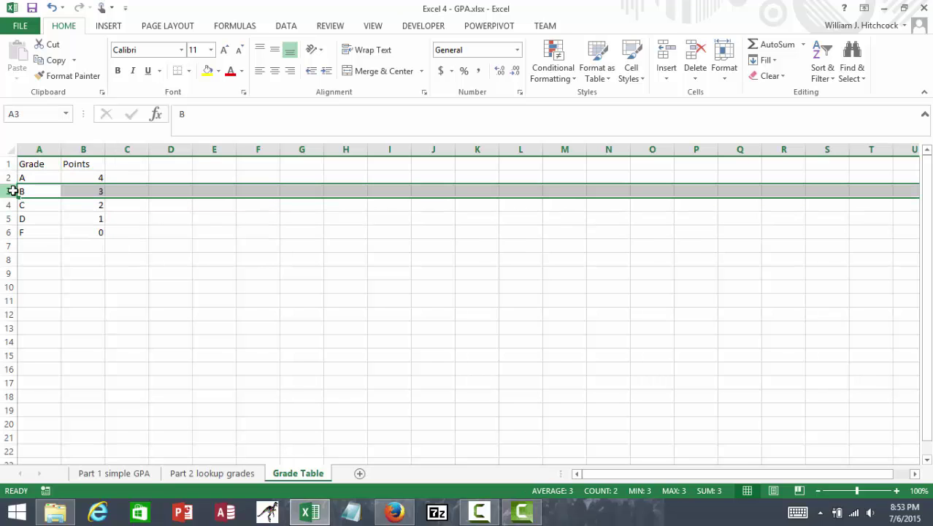
pyautogui.moveTo(11, 190); pyautogui.dragTo(12, 205)
pyautogui.rightClick(14, 192)
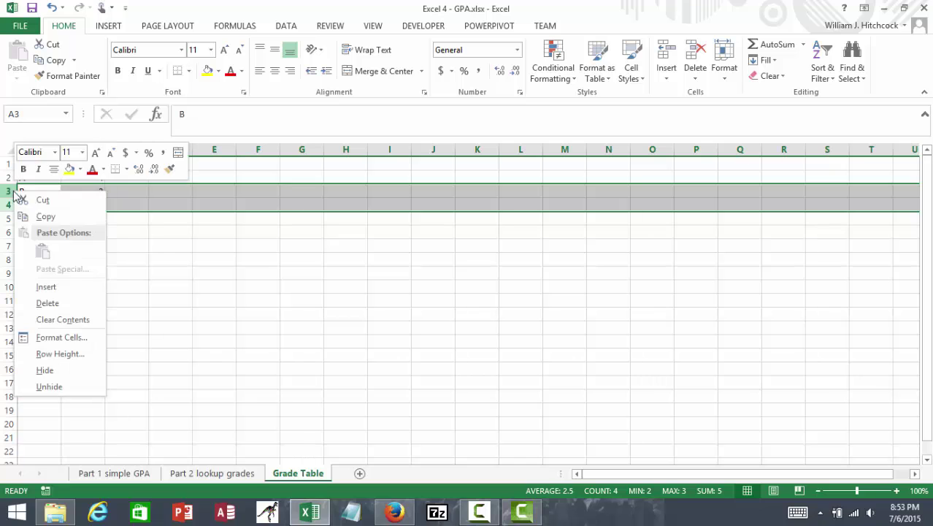
pyautogui.click(45, 287)
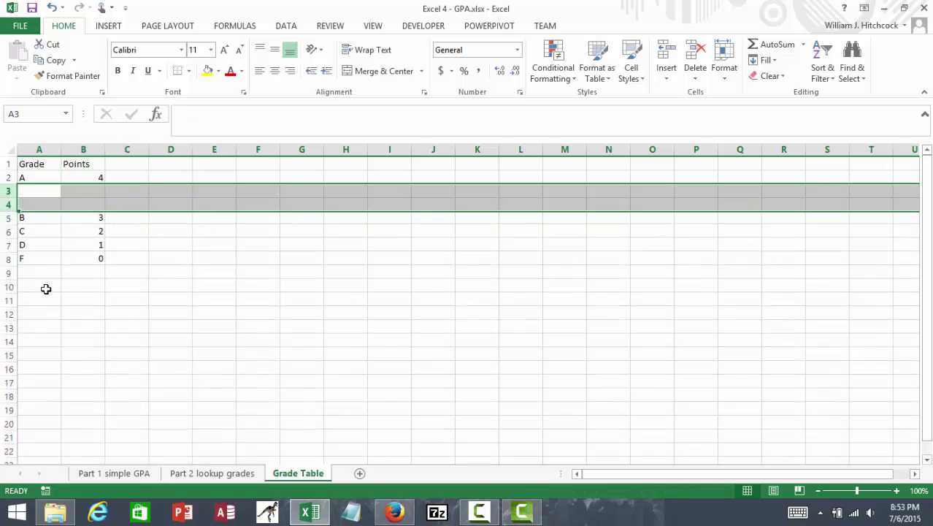
# Enter the grades A- and B+ in cells A3 and A4 of the grade table.
pyautogui.click(40, 187)
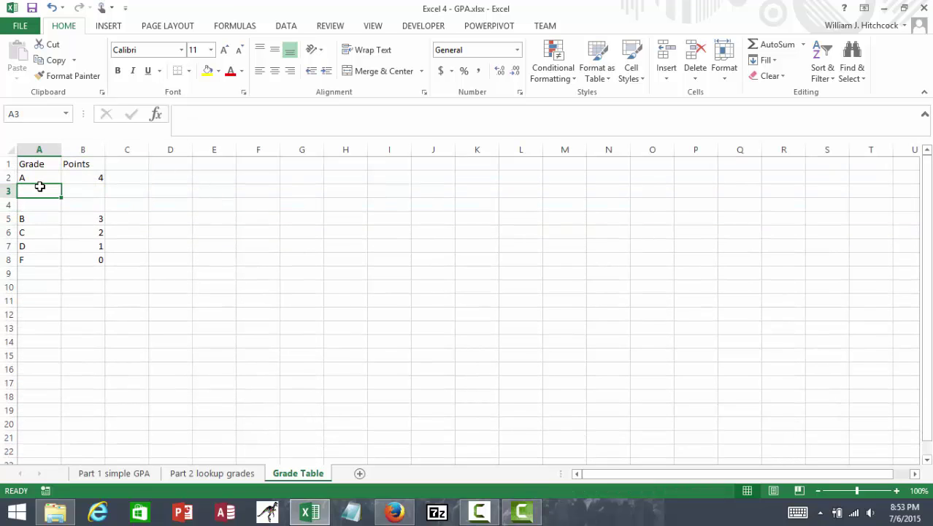
pyautogui.write('A-')
pyautogui.press('Return')
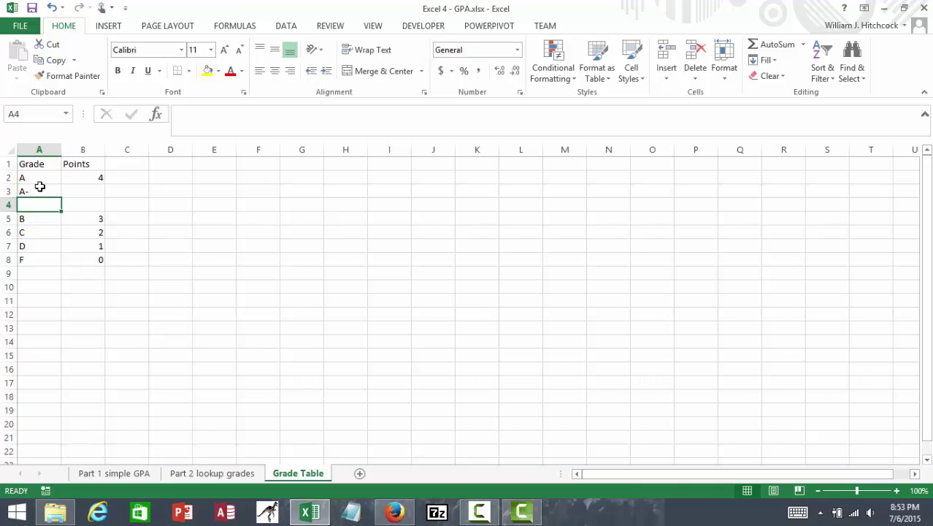
pyautogui.write('B+')
pyautogui.hotkey('ctrl', 'Return')
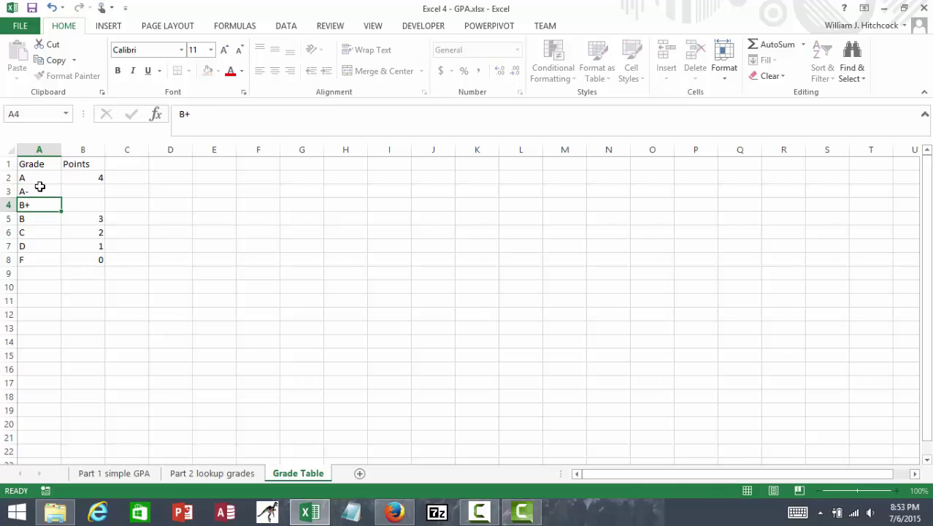
# Set the points to 3.7 for grade A- and 3.3 for grade B+.
pyautogui.press('Right')
pyautogui.press('Up')
pyautogui.write('3.7')
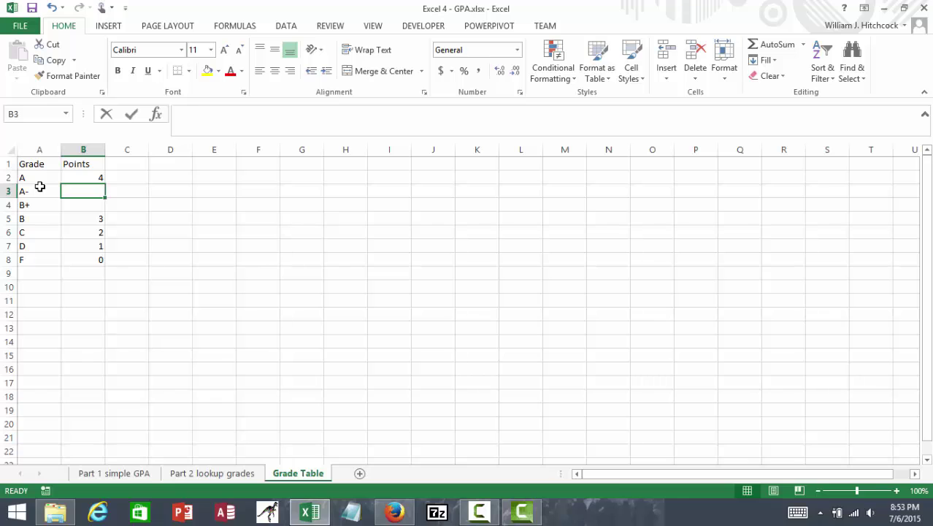
pyautogui.hotkey('ctrl', 'Return')
pyautogui.press('Down')
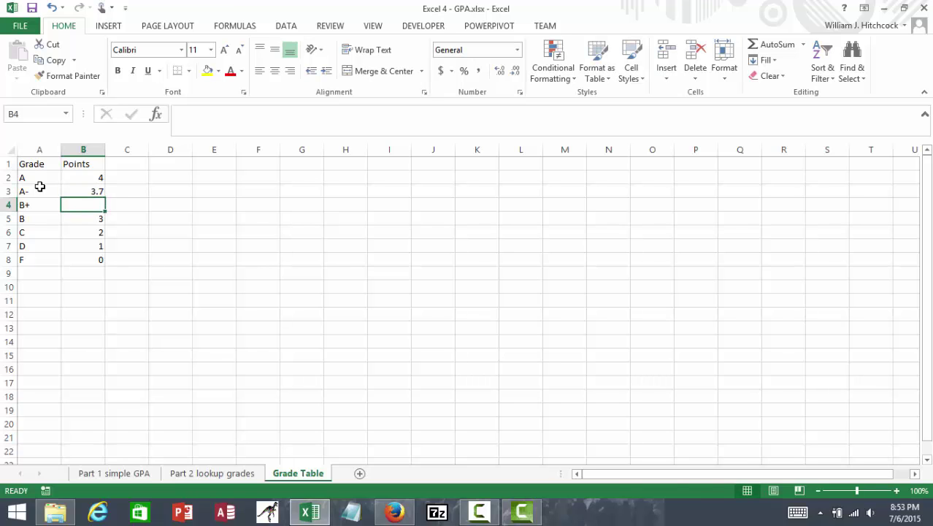
pyautogui.write('3.3')
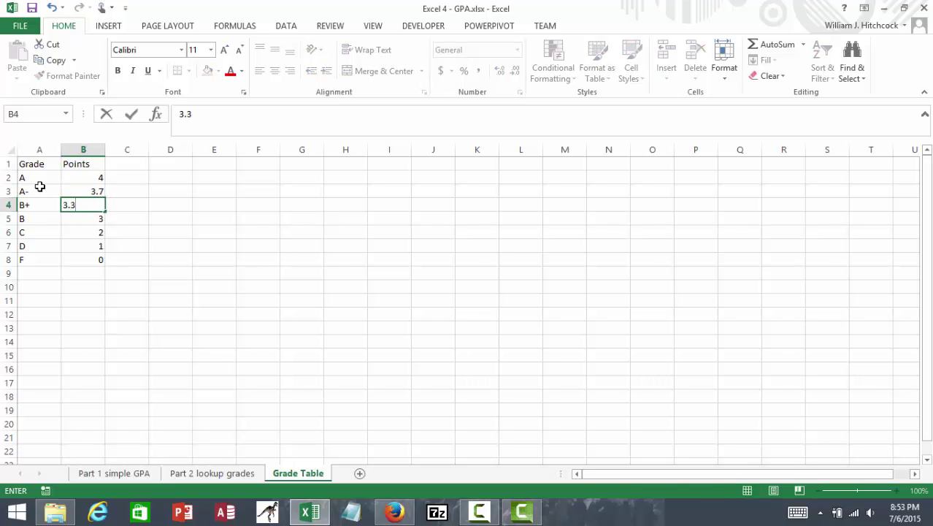
pyautogui.press('Return')
# Format the points in B2:B9 with the comma number style and one decimal place.
pyautogui.click(89, 178)
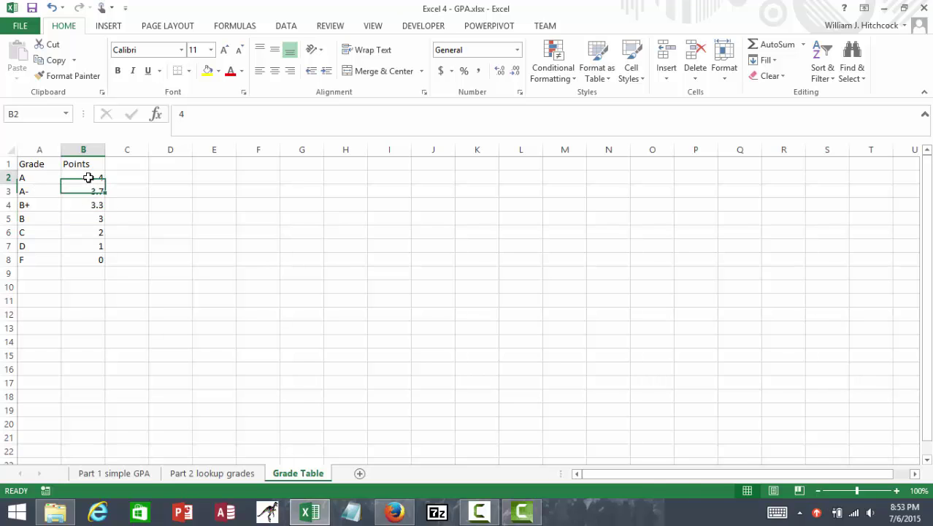
pyautogui.moveTo(88, 179); pyautogui.dragTo(86, 271)
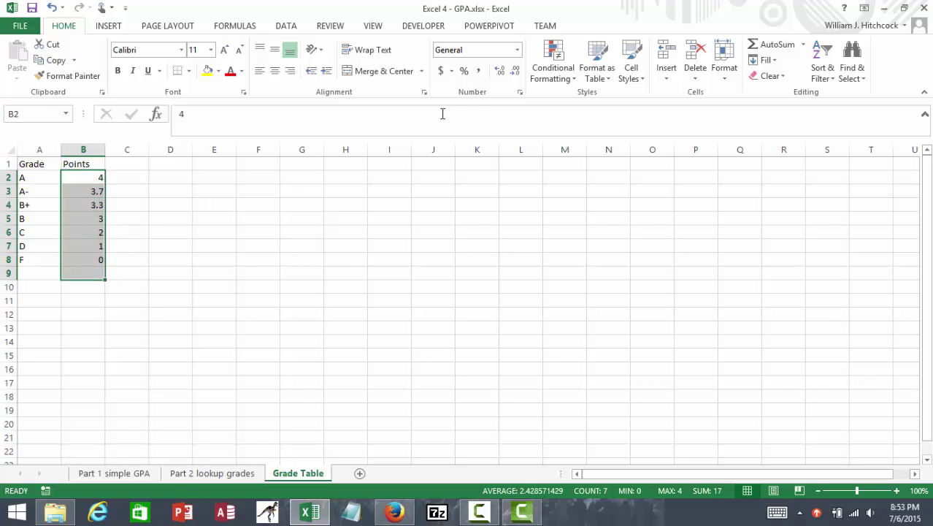
pyautogui.click(478, 71)
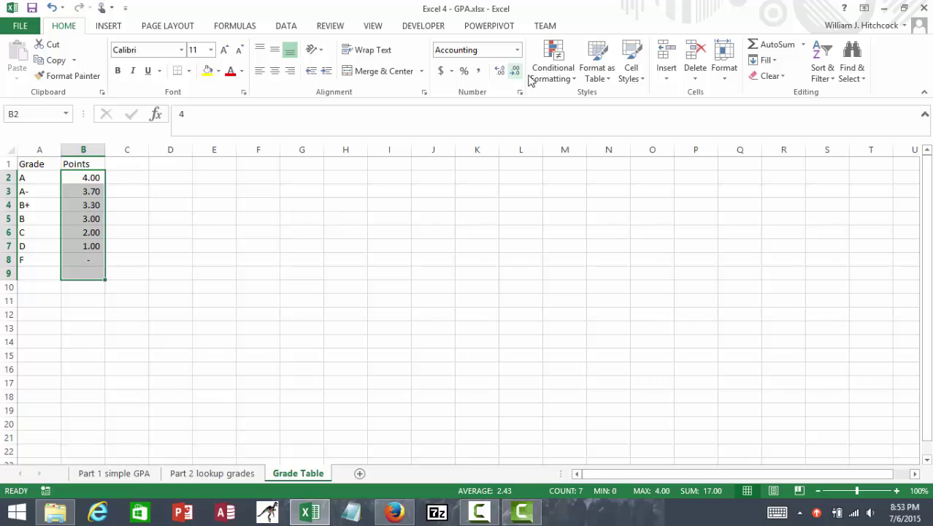
pyautogui.click(515, 72)
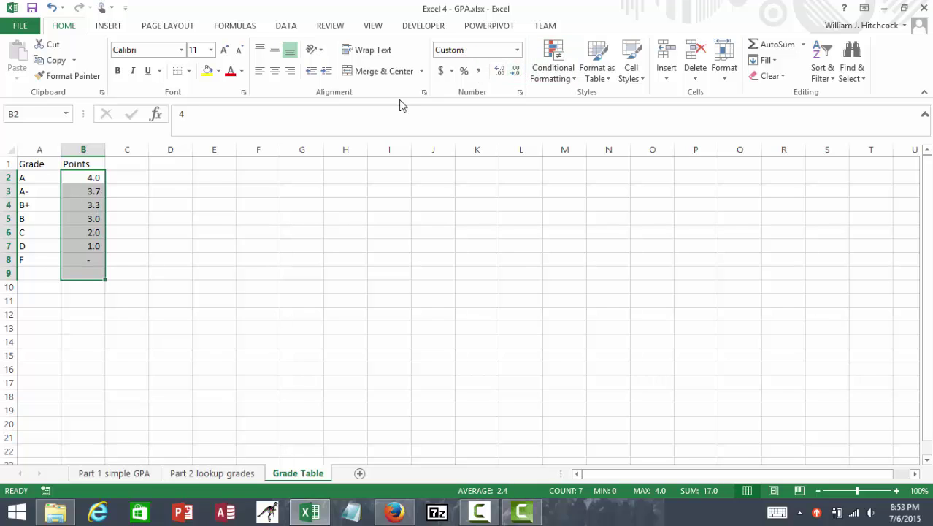
# Insert two blank rows between grades B and C in the grade table.
pyautogui.click(9, 232)
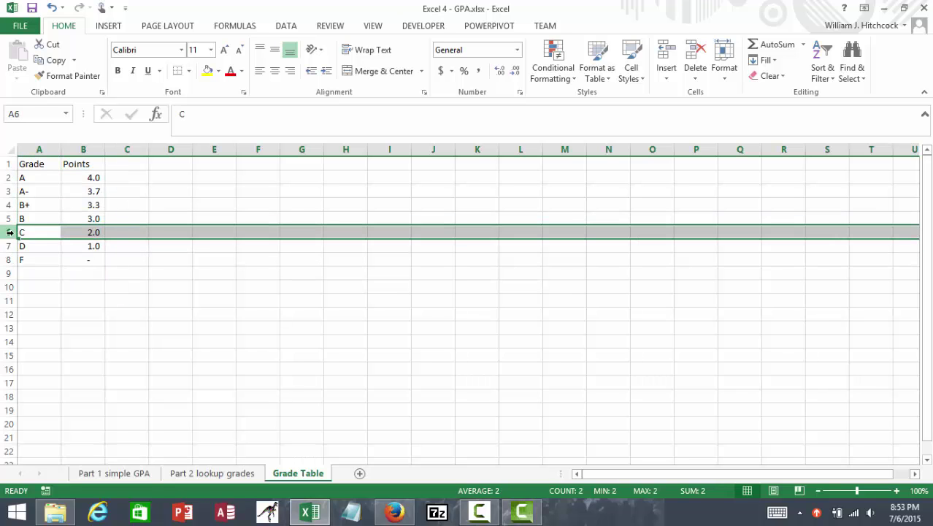
pyautogui.moveTo(9, 232); pyautogui.dragTo(9, 245)
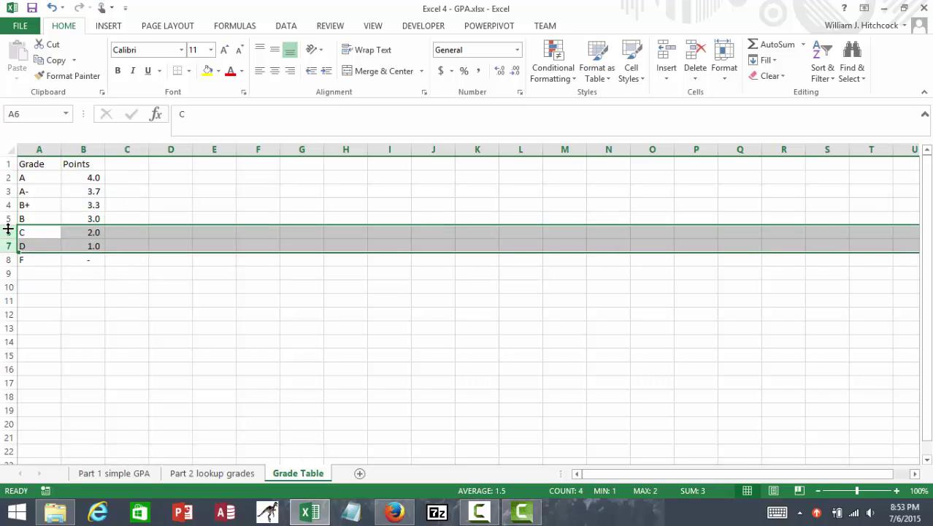
pyautogui.rightClick(8, 232)
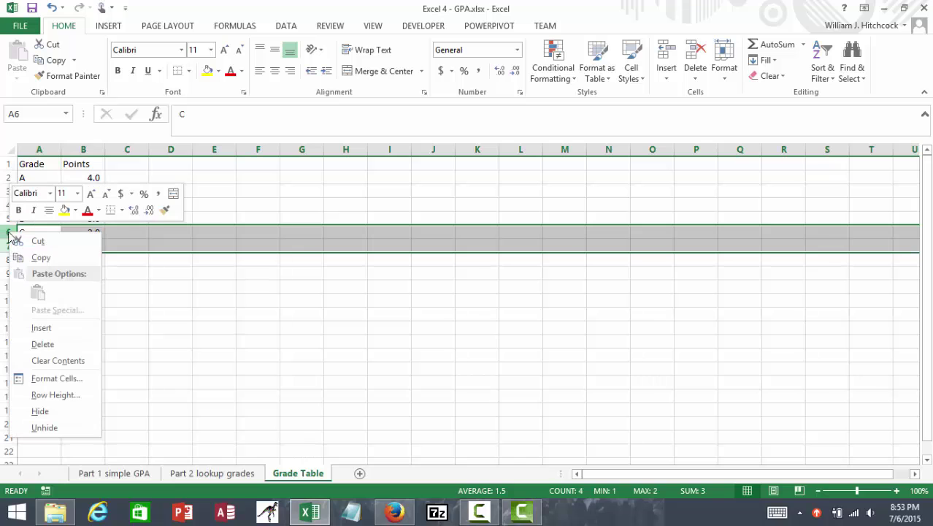
pyautogui.click(42, 328)
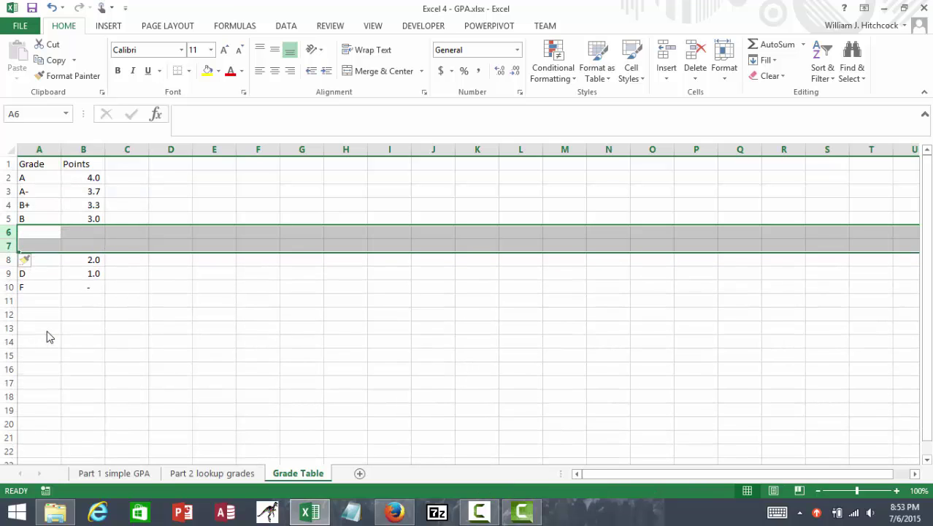
# Enter the grades B- and C+ in cells A6 and A7.
pyautogui.click(39, 232)
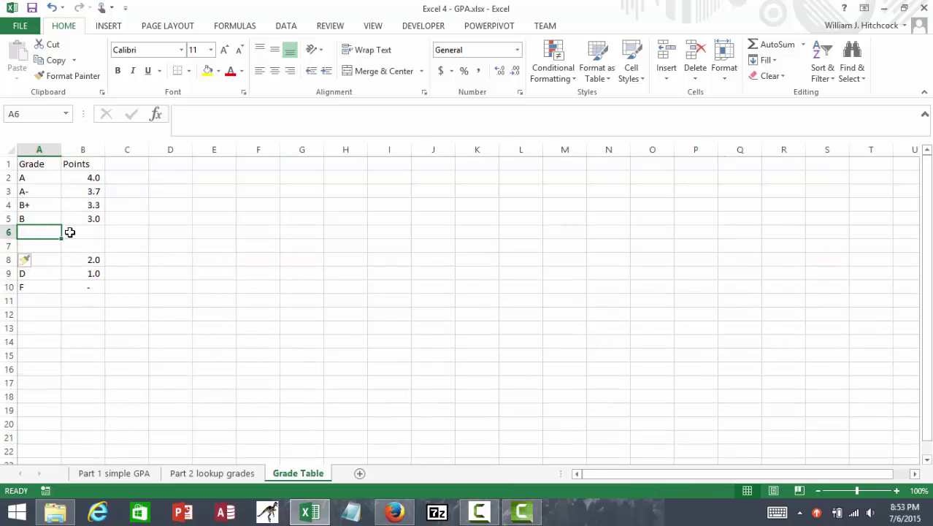
pyautogui.write('B-')
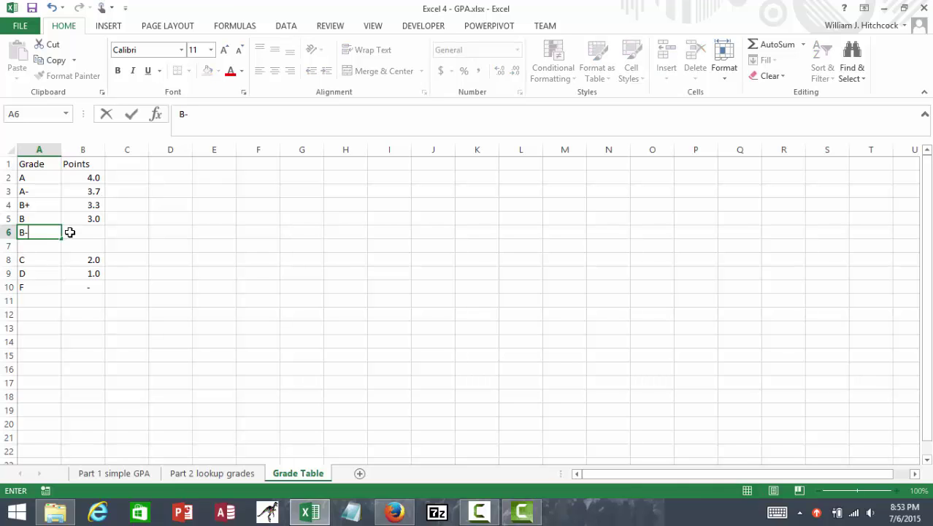
pyautogui.press('Return')
pyautogui.write('C')
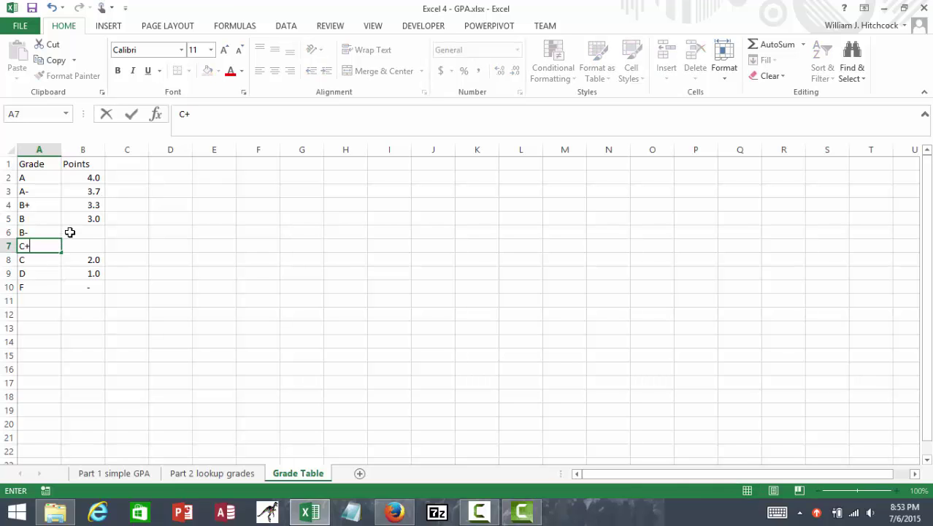
pyautogui.write('+')
# Set the points to 2.7 for grade B- and 2.3 for grade C+.
pyautogui.click(69, 233)
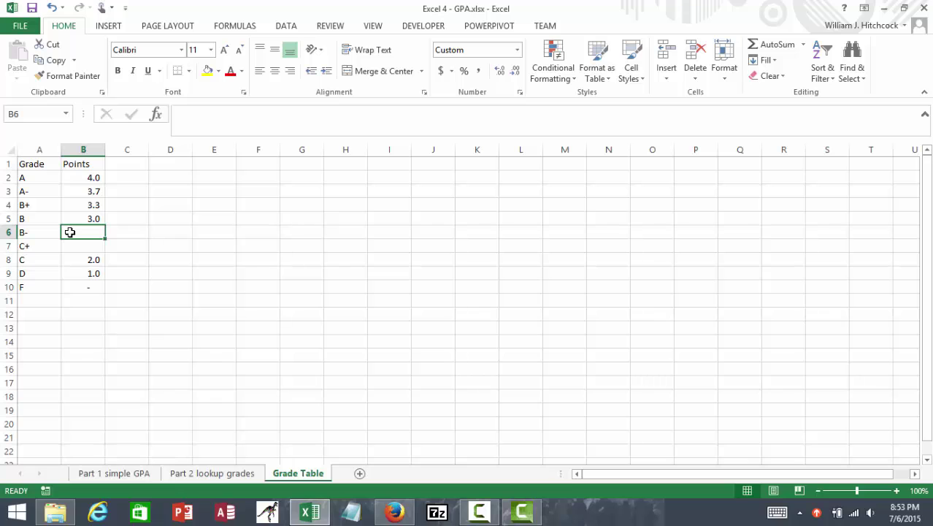
pyautogui.write('2.7')
pyautogui.press('Return')
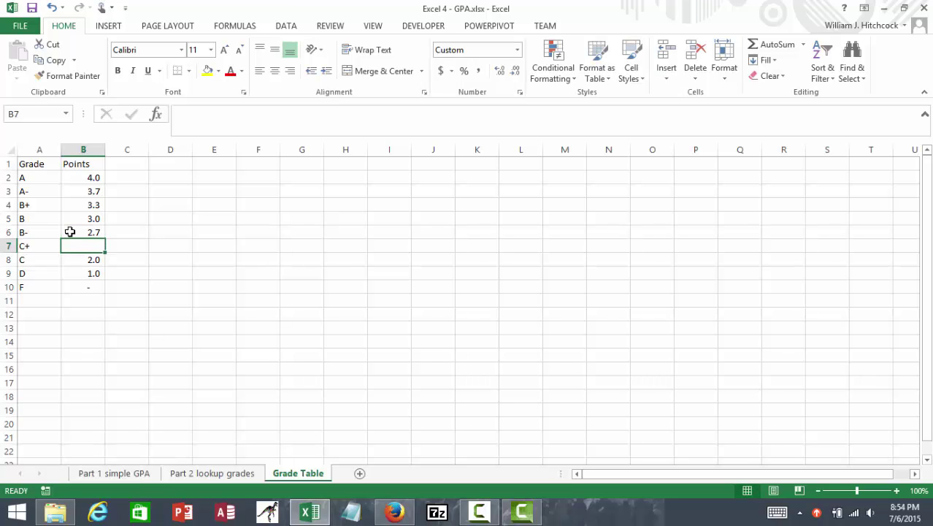
pyautogui.write('2.3')
pyautogui.press('Return')
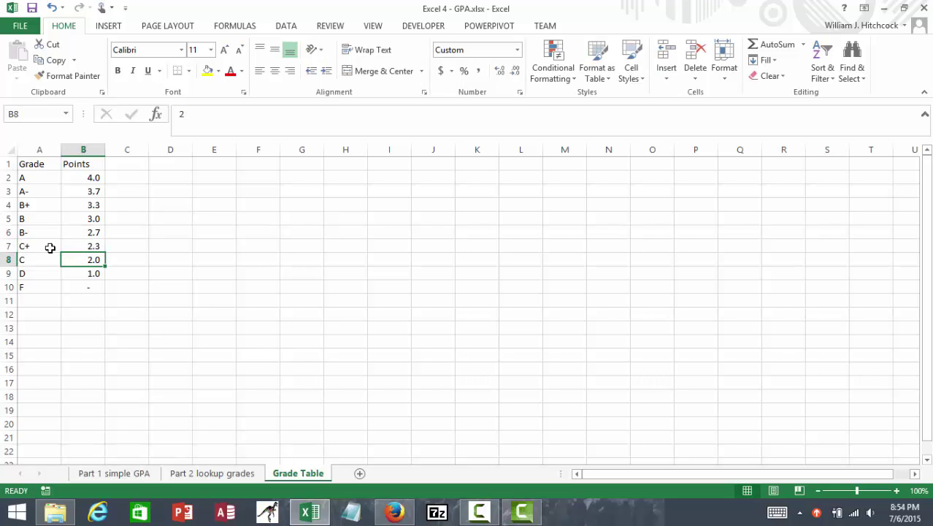
# Insert two blank rows between grades C and D in the grade table.
pyautogui.click(8, 273)
pyautogui.rightClick(8, 273)
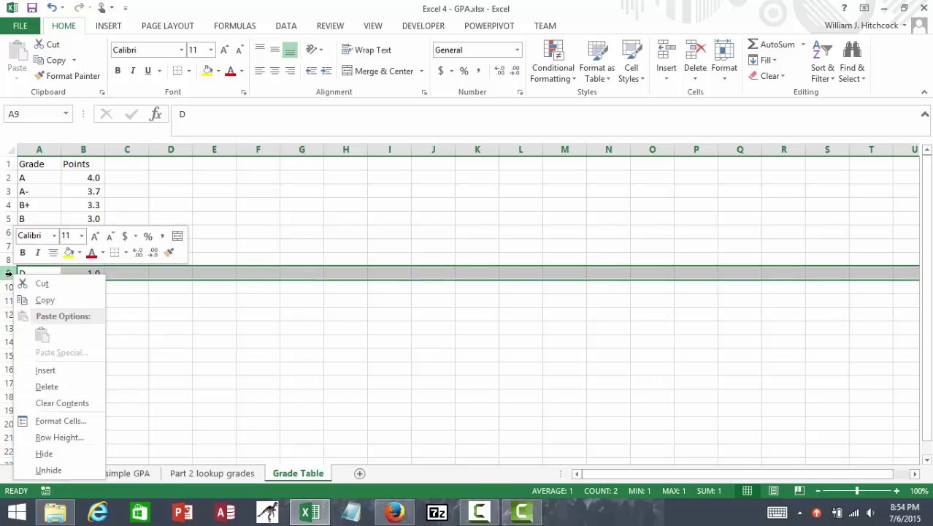
pyautogui.click(39, 372)
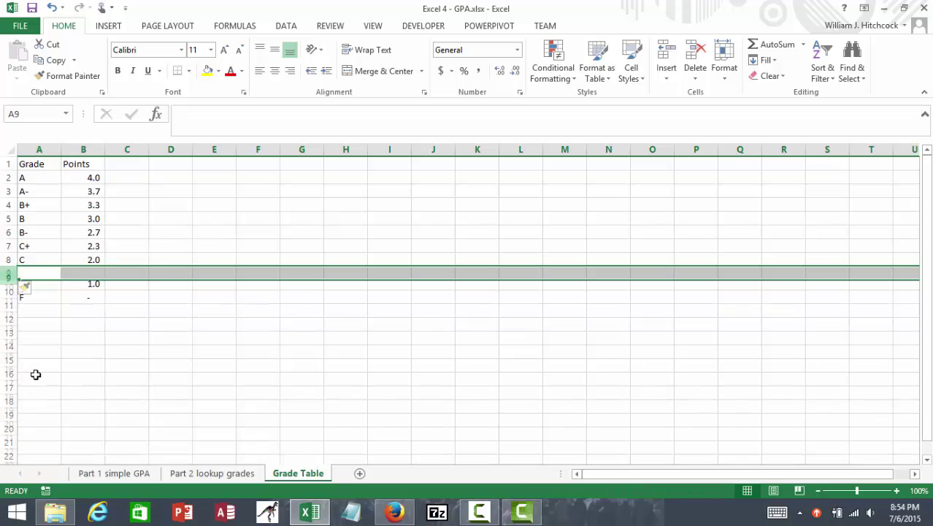
pyautogui.rightClick(10, 272)
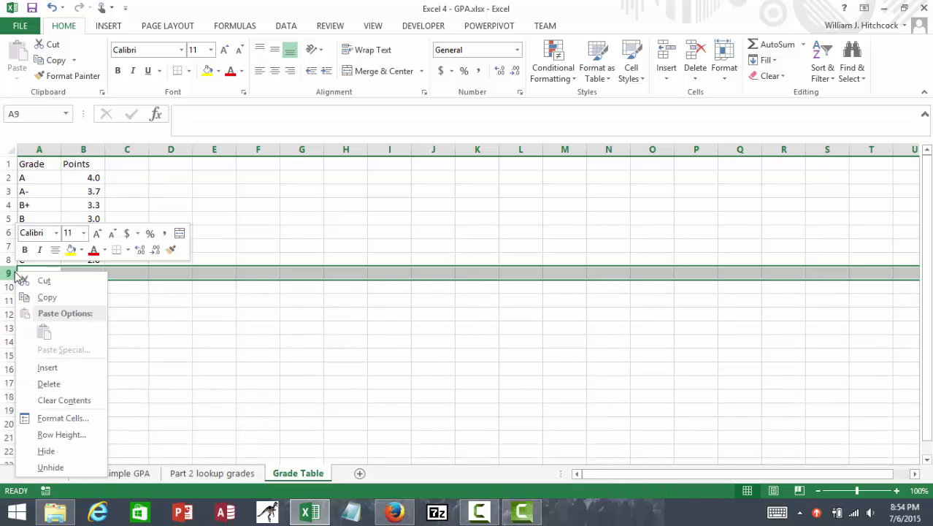
pyautogui.click(51, 369)
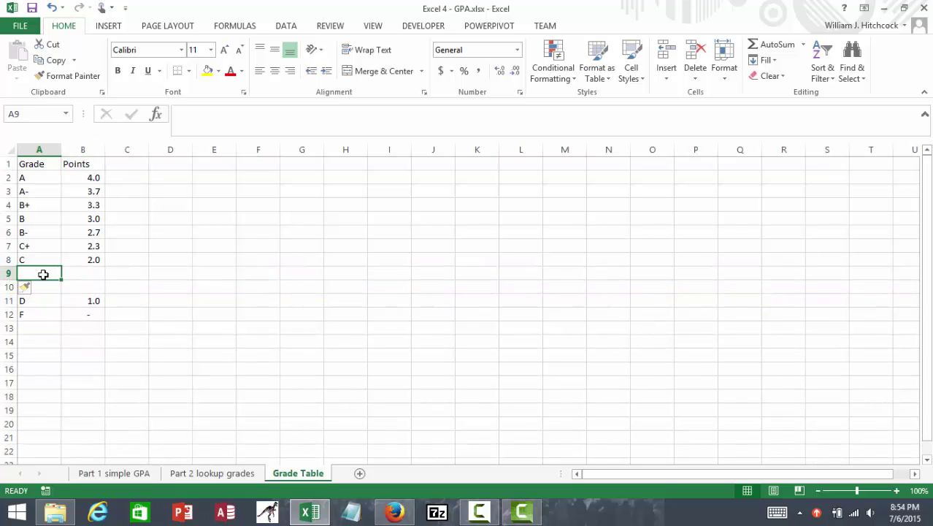
# Enter the grades C- and D+ in cells A9 and A10.
pyautogui.write('C-')
pyautogui.press('Return')
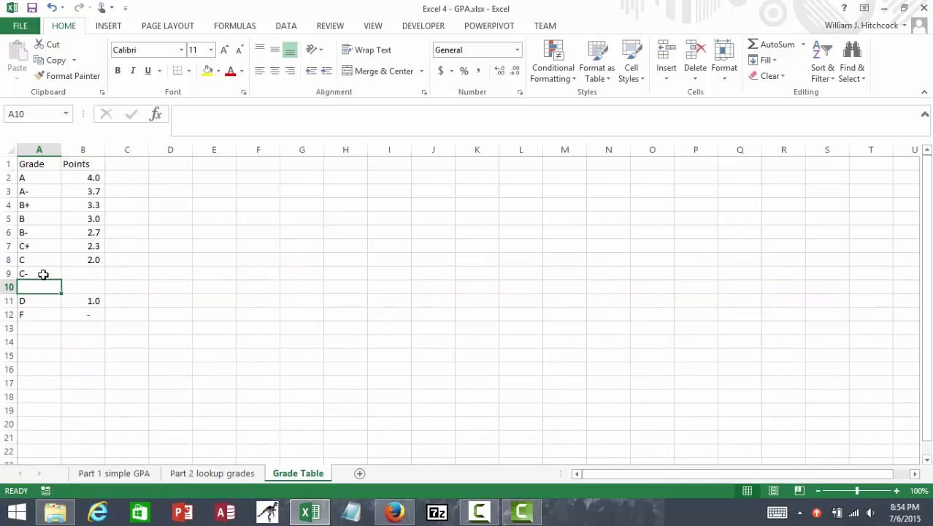
pyautogui.write('D+')
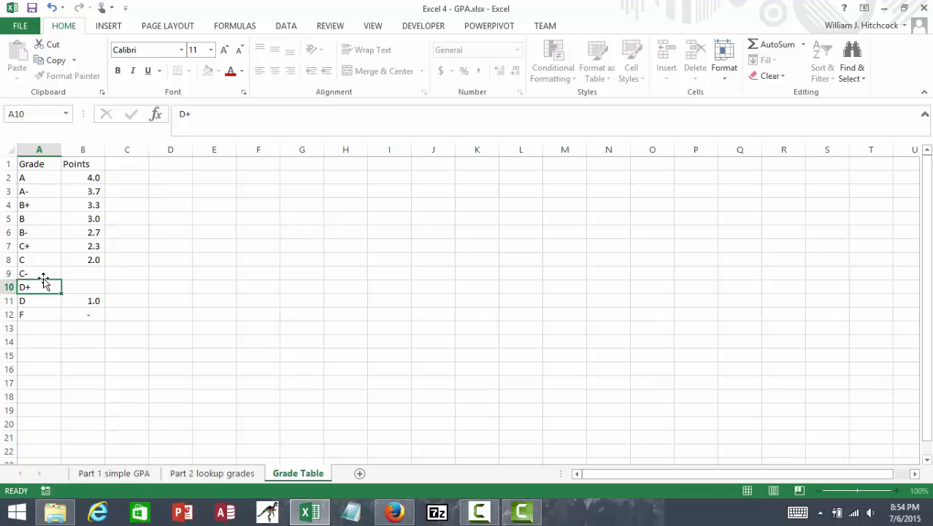
pyautogui.press('Tab')
# Set the points to 1.7 for grade C- and 1.3 for grade D+.
pyautogui.press('Up')
pyautogui.write('1.7')
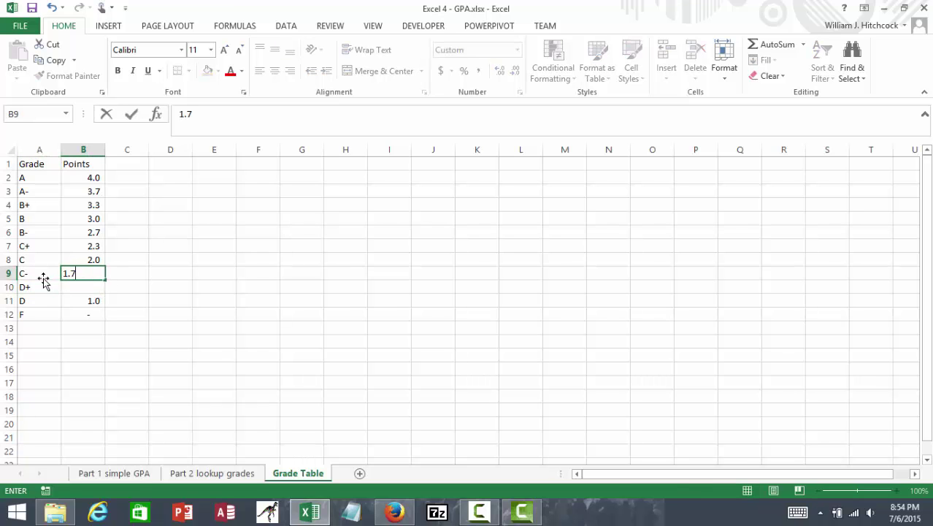
pyautogui.press('Return')
pyautogui.write('1.3')
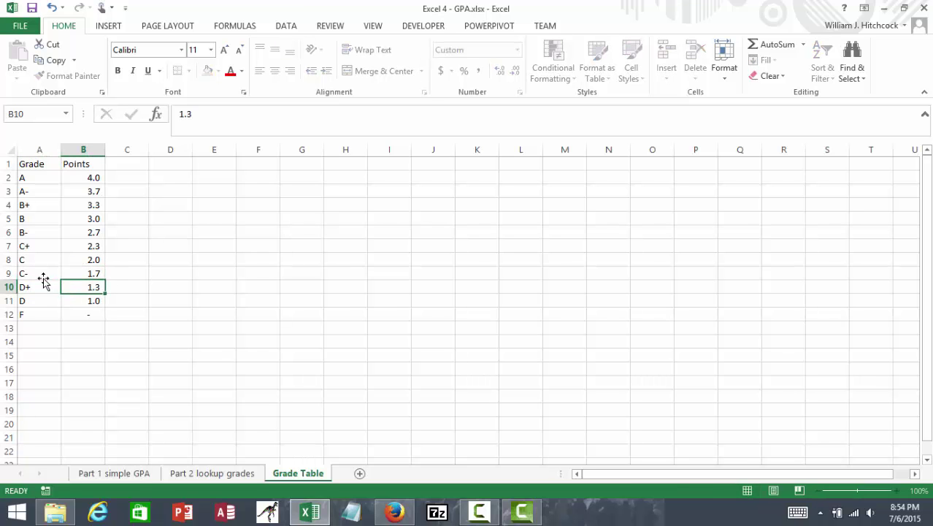
pyautogui.press('Return')
# Insert a row between grades D and F in the grade table and enter grade D- with 0.7 points.
pyautogui.click(6, 314)
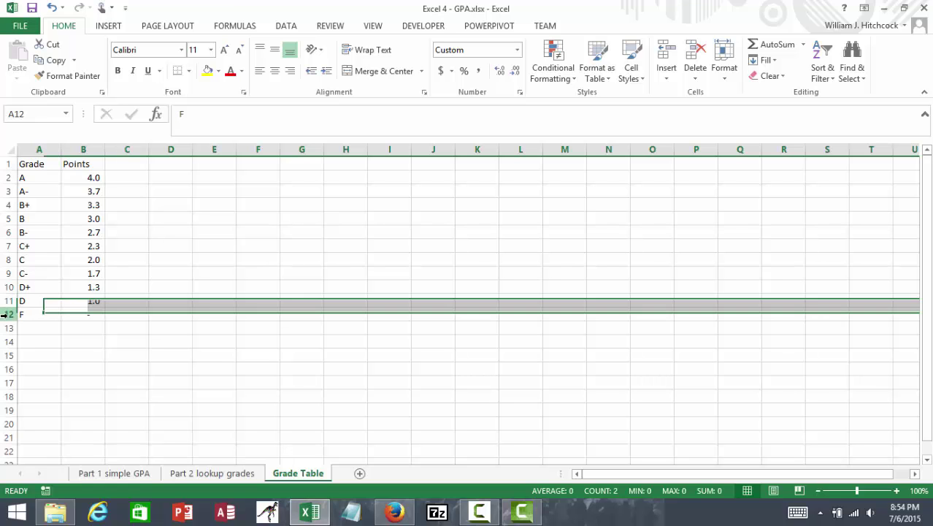
pyautogui.rightClick(6, 314)
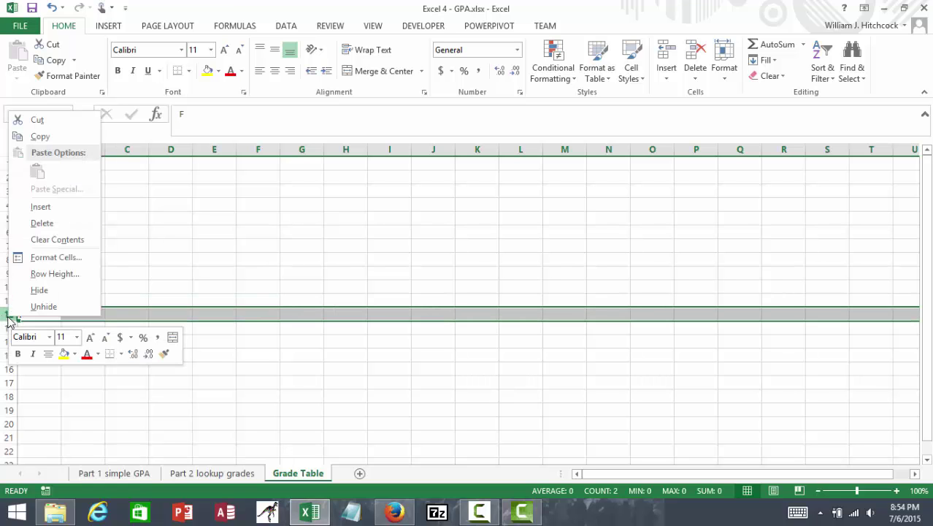
pyautogui.click(41, 207)
pyautogui.click(45, 314)
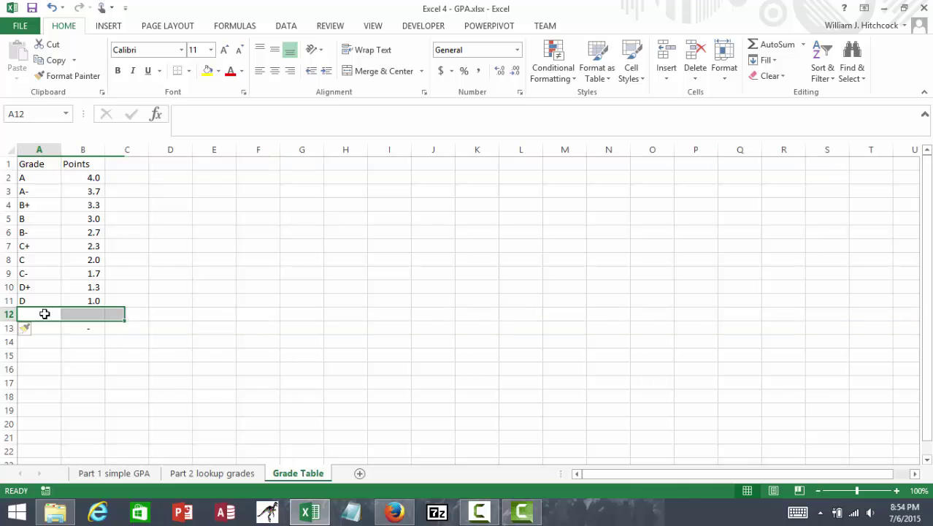
pyautogui.write('D-')
pyautogui.press('Tab')
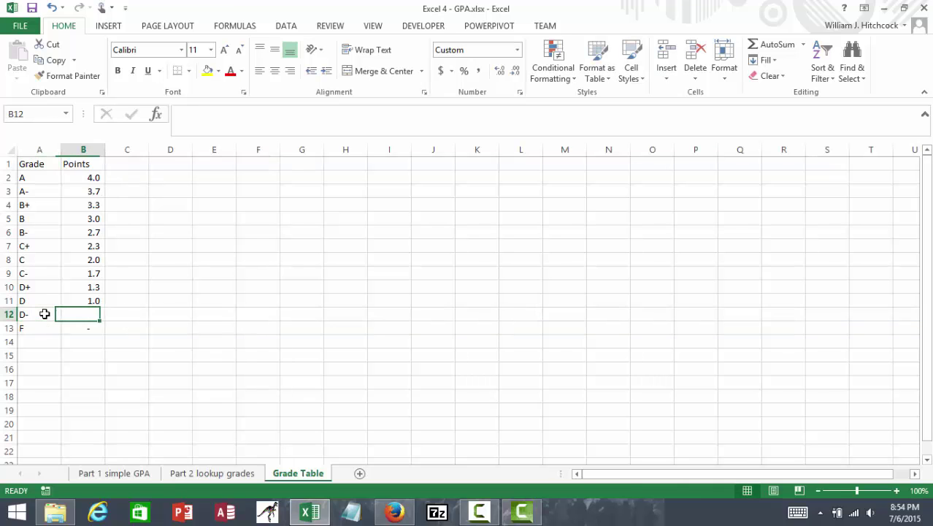
pyautogui.write('.7')
pyautogui.press('Return')
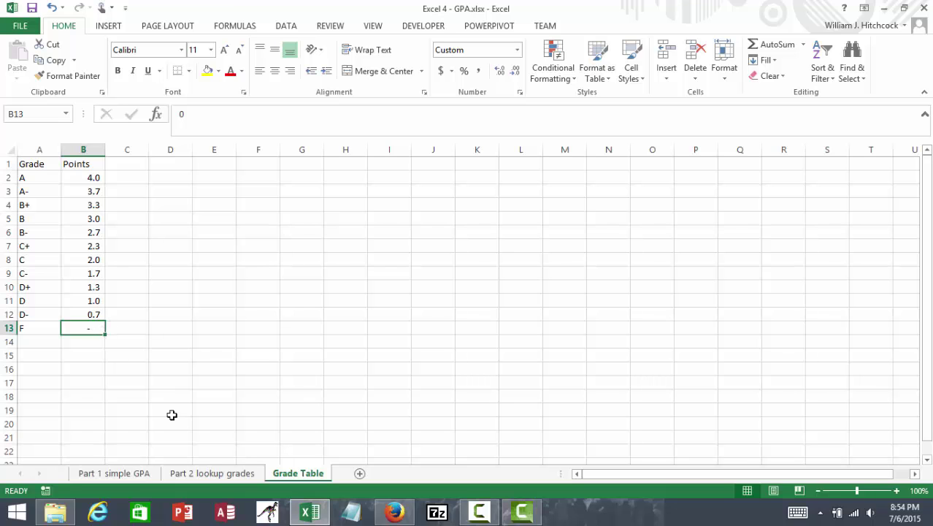
# Check the Pre-Calculus grade, its grade points lookup and the GPA formula on the Part 2 lookup grades sheet.
pyautogui.click(209, 476)
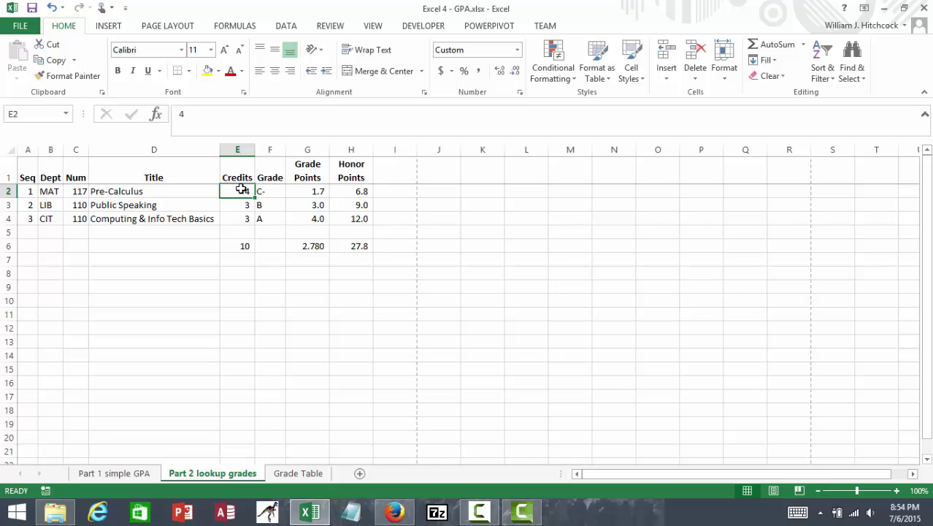
pyautogui.press('Right')
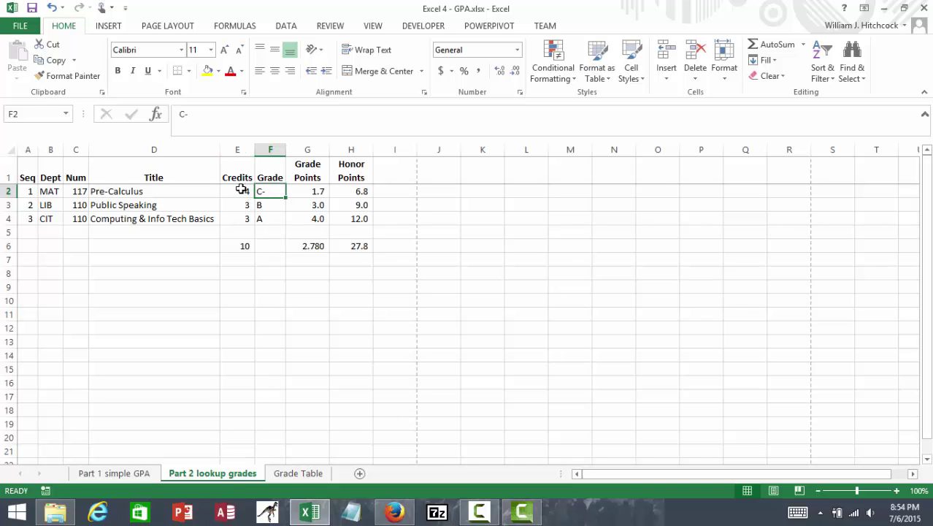
pyautogui.press('Right')
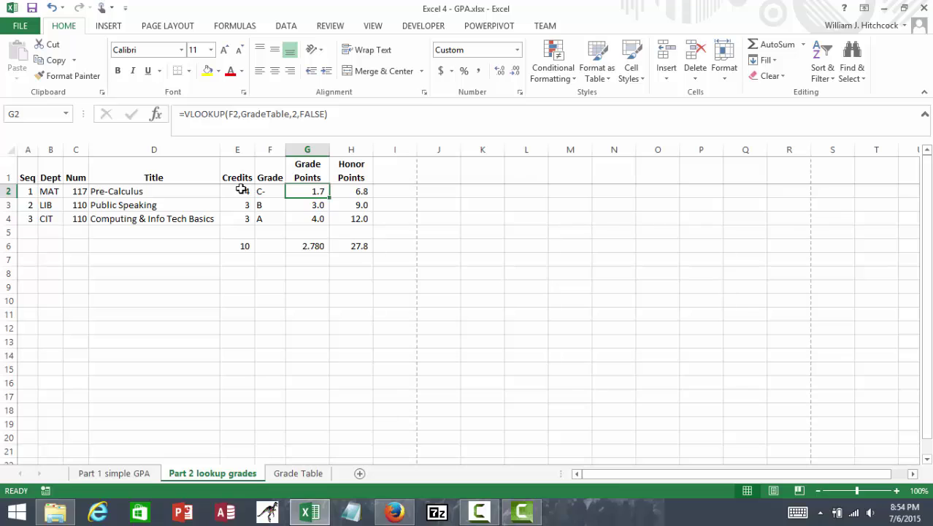
pyautogui.press('Down')
pyautogui.press('Down')
pyautogui.press('Down')
pyautogui.press('Down')
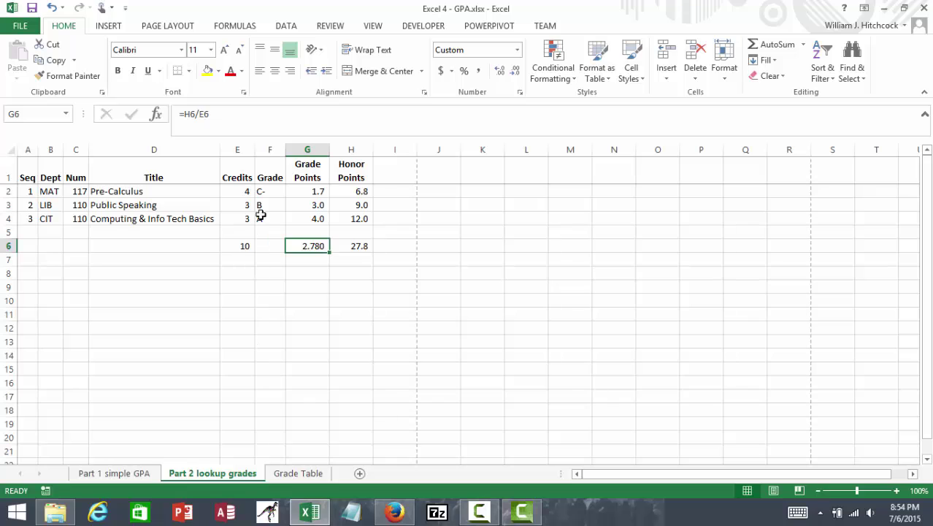
# Try the grades W and P for Pre-Calculus in cell F2.
pyautogui.click(272, 192)
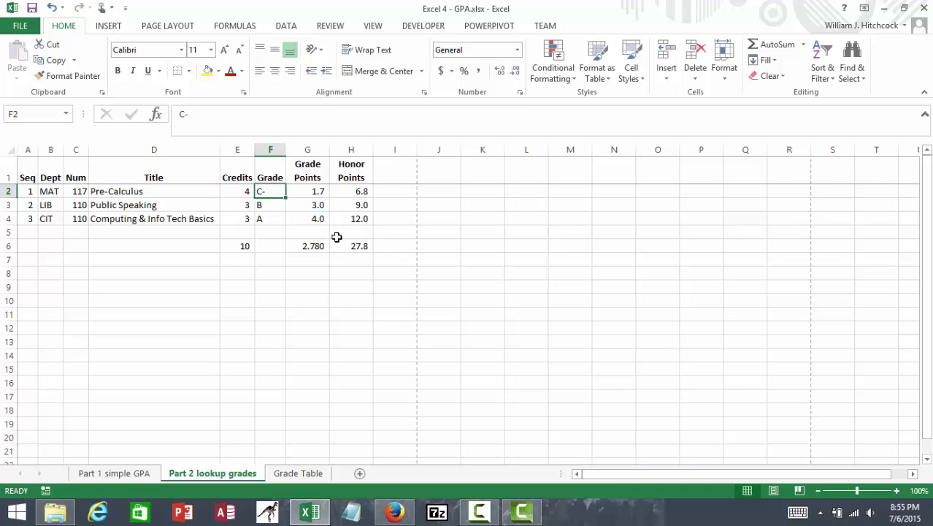
pyautogui.write('W')
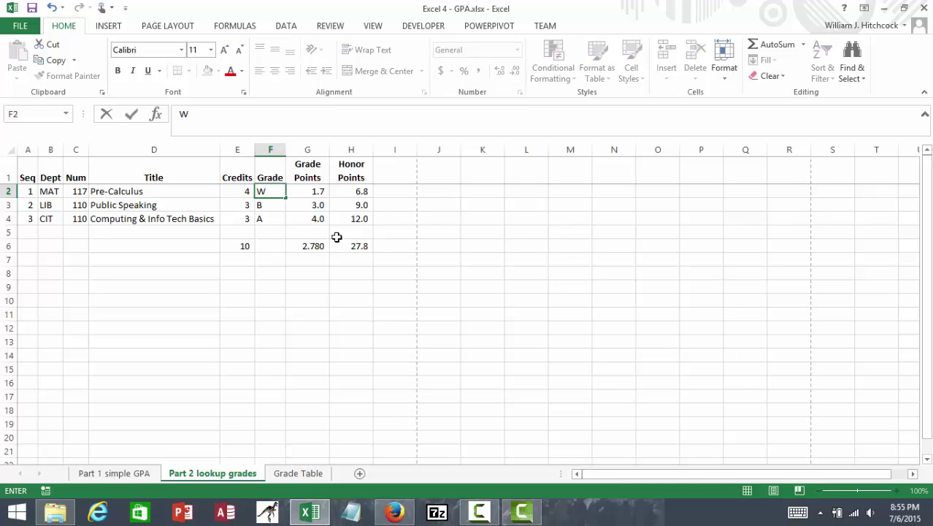
pyautogui.press('Return')
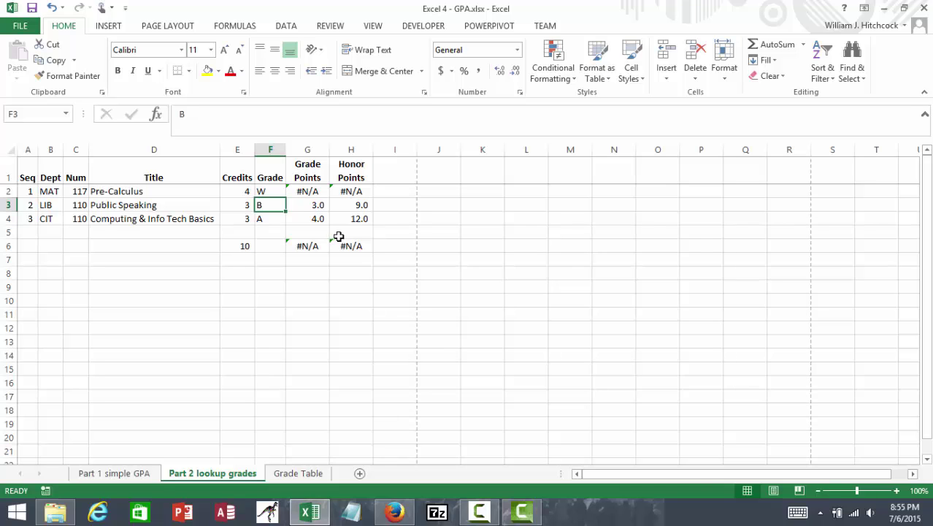
pyautogui.press('Up')
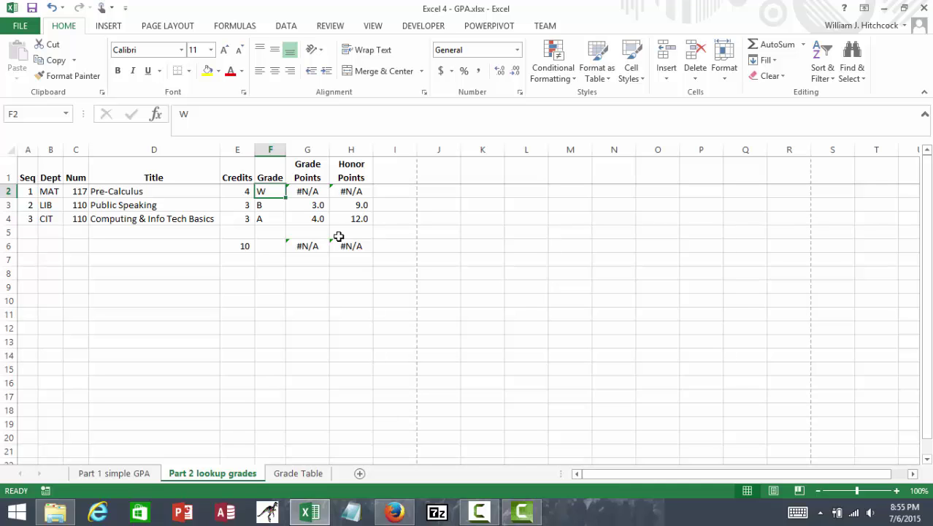
pyautogui.write('P')
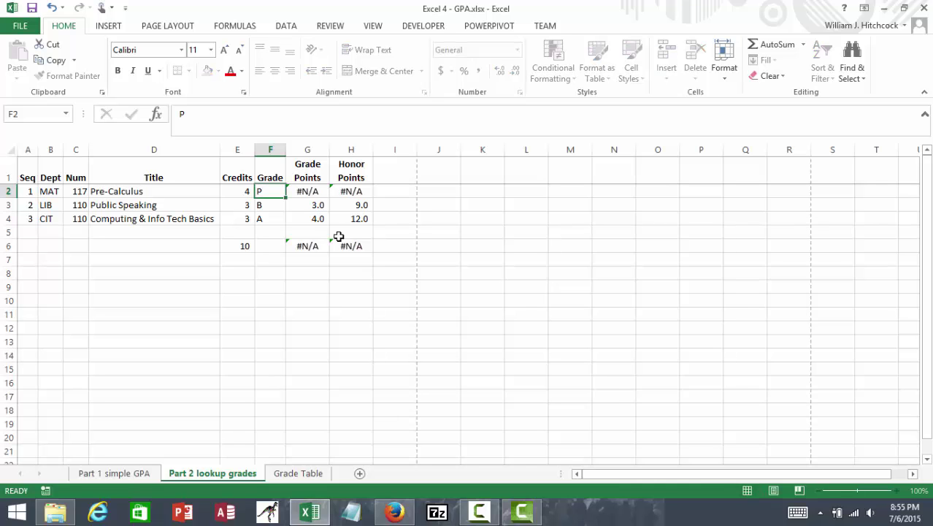
pyautogui.press('Return')
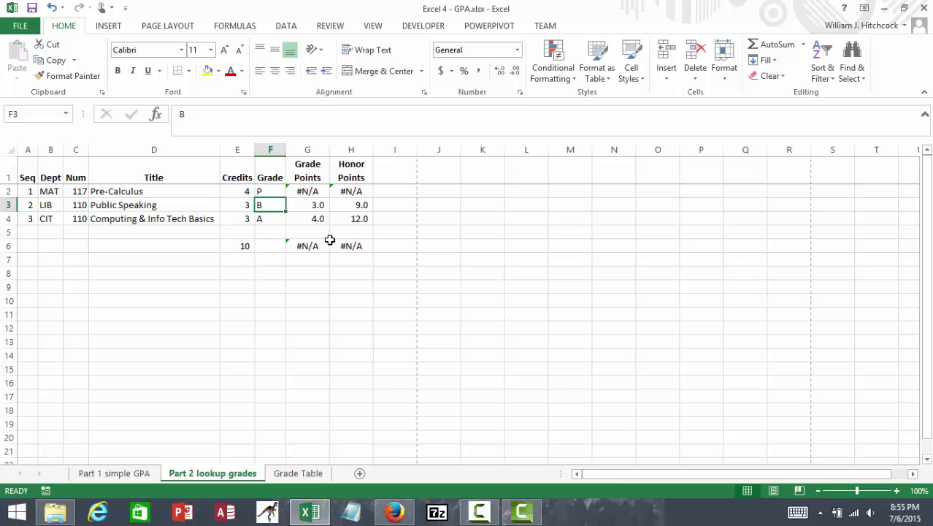
# Set the Pre-Calculus grade in cell F2 to I.
pyautogui.press('Up')
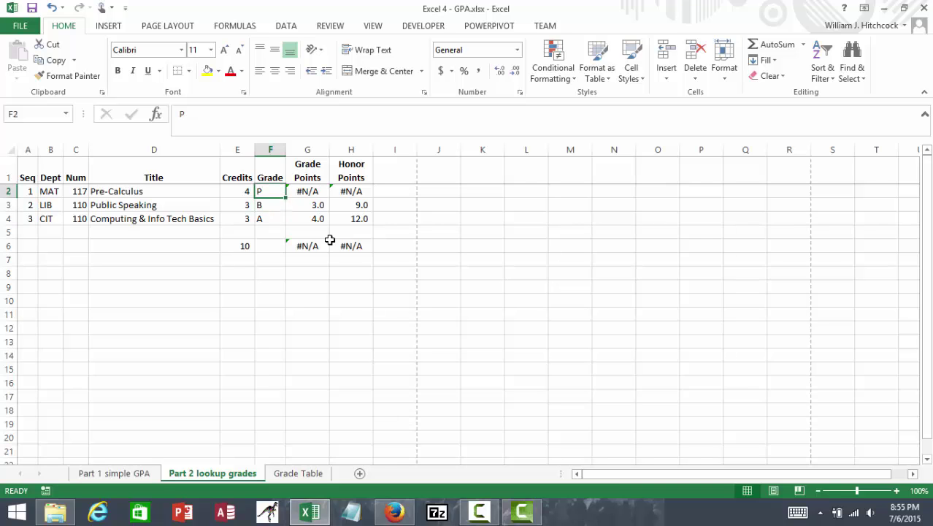
pyautogui.write('I')
pyautogui.press('Return')
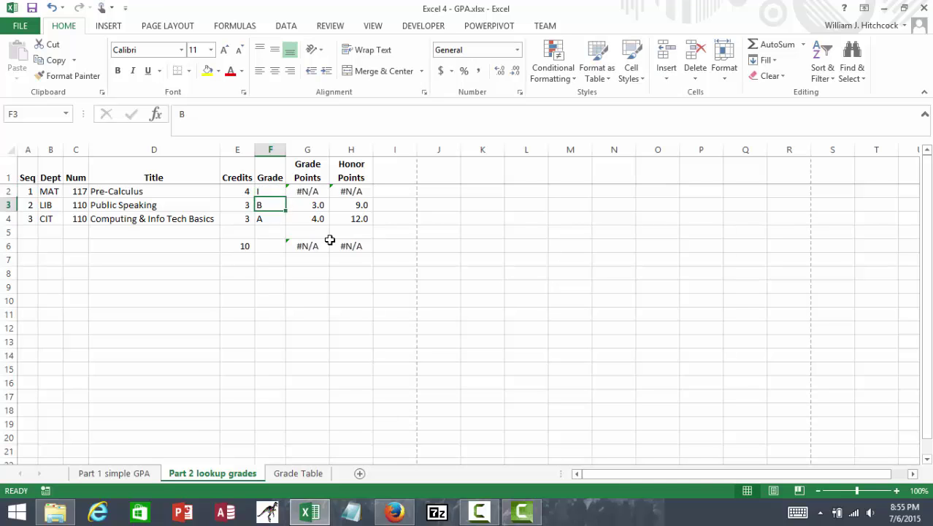
pyautogui.press('Up')
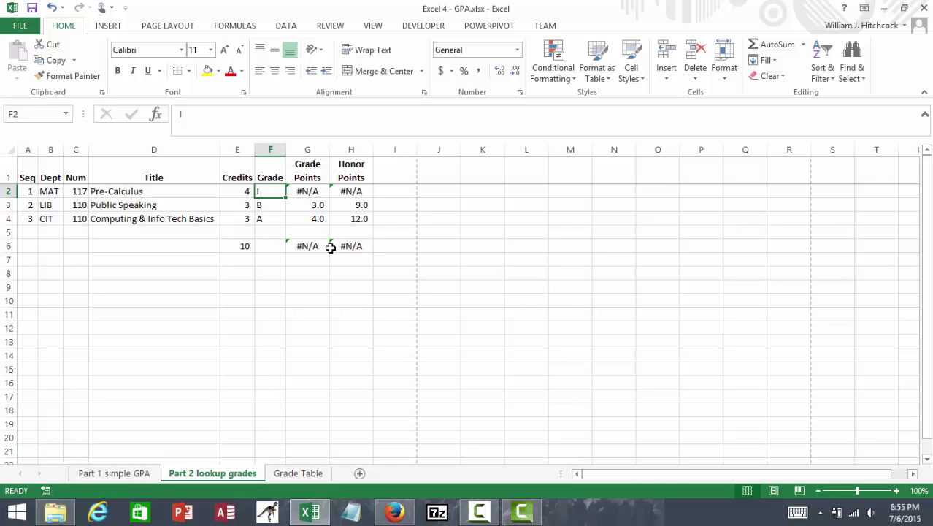
# Insert three blank rows above grade F in the table on the Grade Table sheet.
pyautogui.click(292, 474)
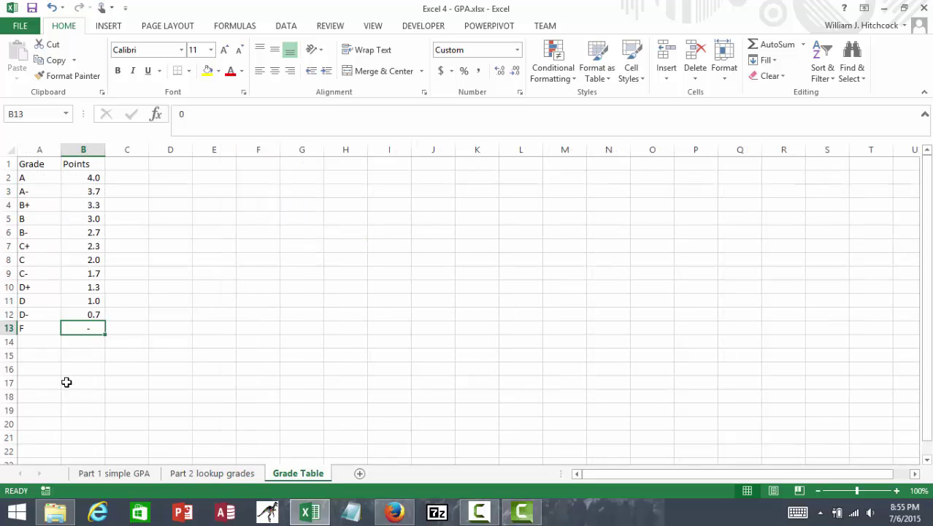
pyautogui.click(9, 328)
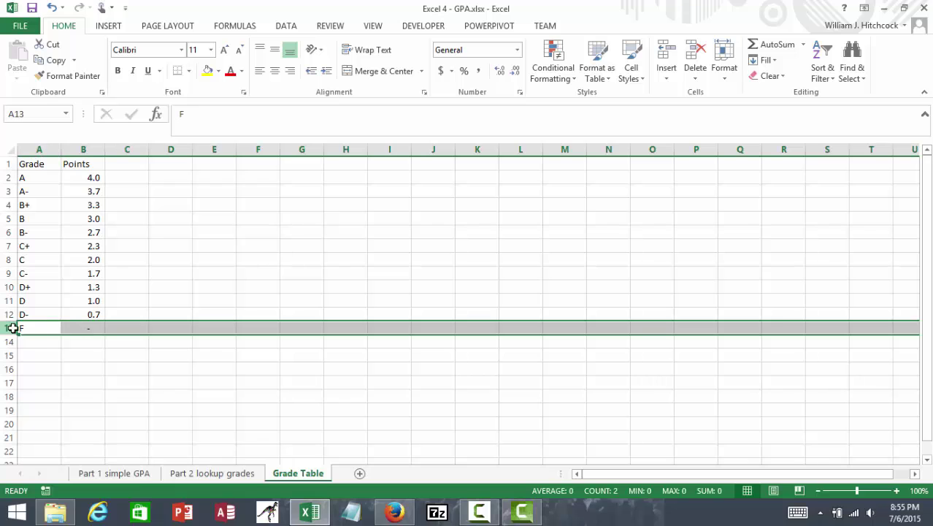
pyautogui.moveTo(9, 328); pyautogui.dragTo(9, 358)
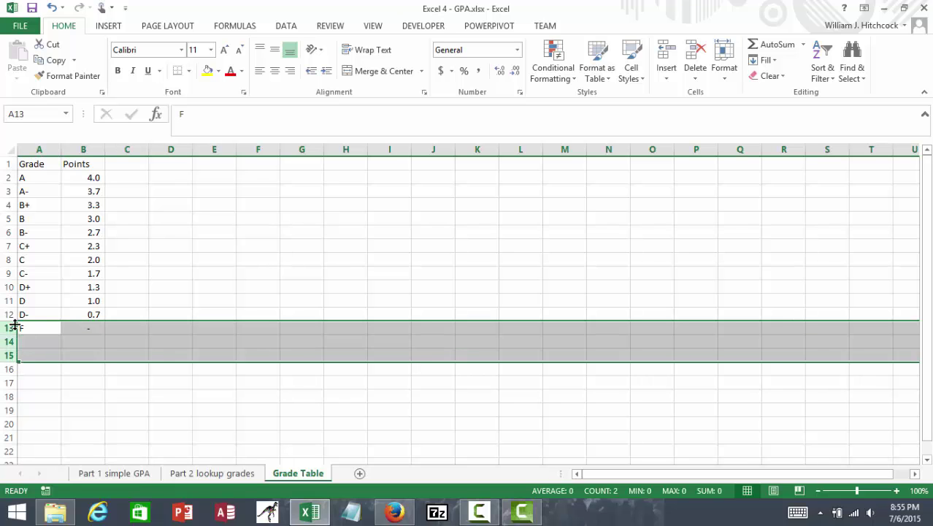
pyautogui.rightClick(9, 328)
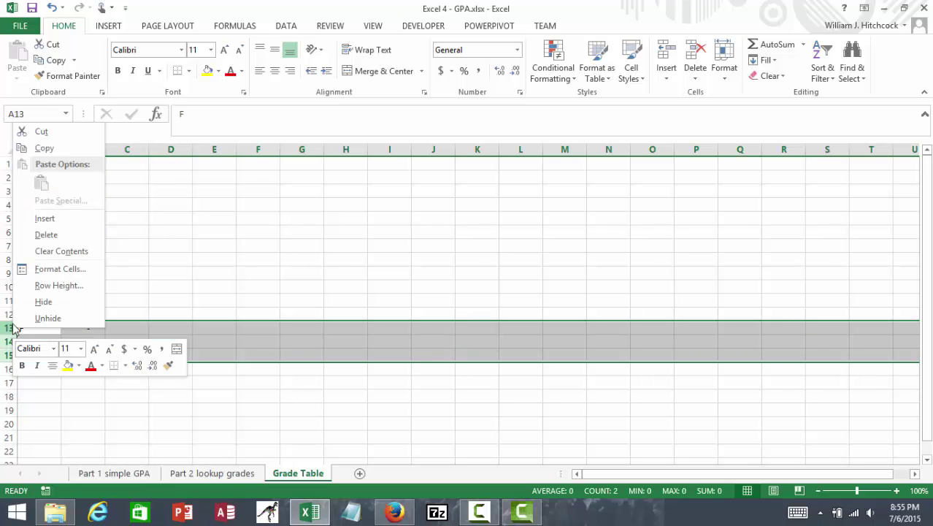
pyautogui.click(40, 221)
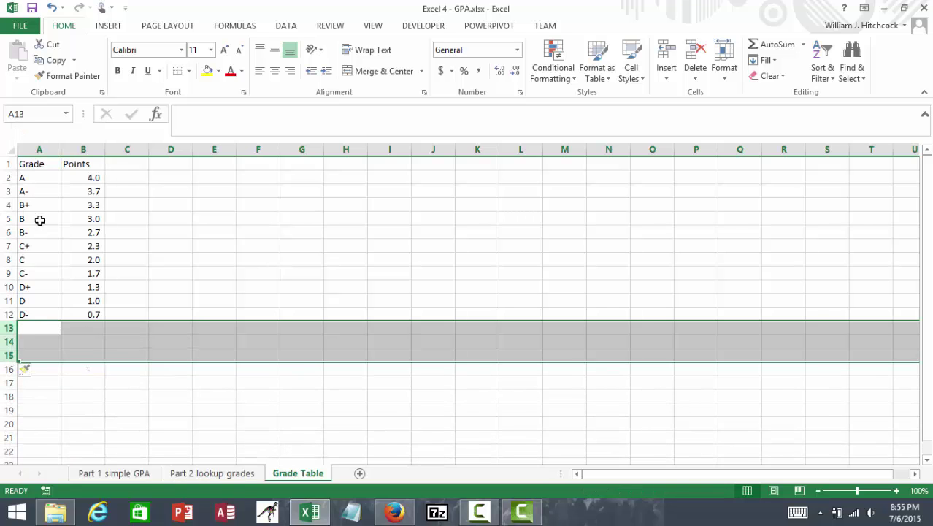
# Enter the grades F, I, P and W in cells A13 to A16, replacing the old F entry in A16.
pyautogui.click(46, 368)
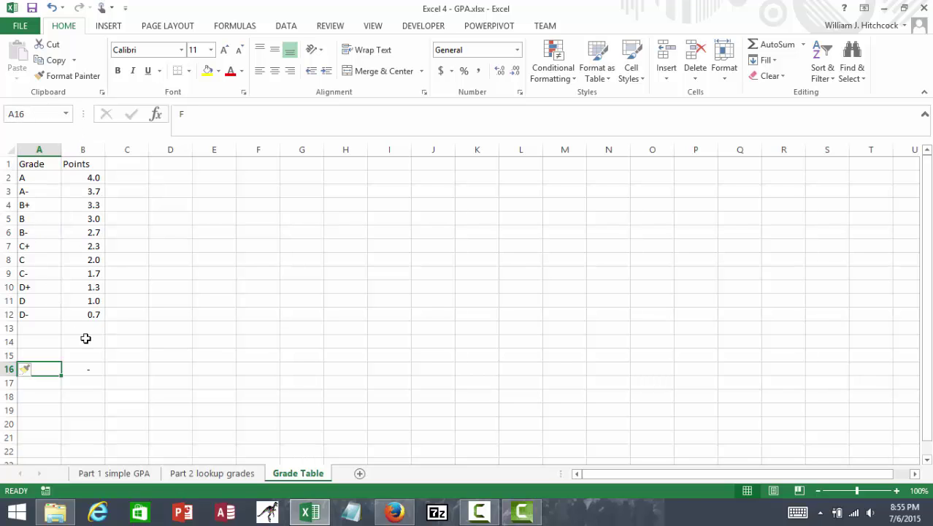
pyautogui.click(49, 326)
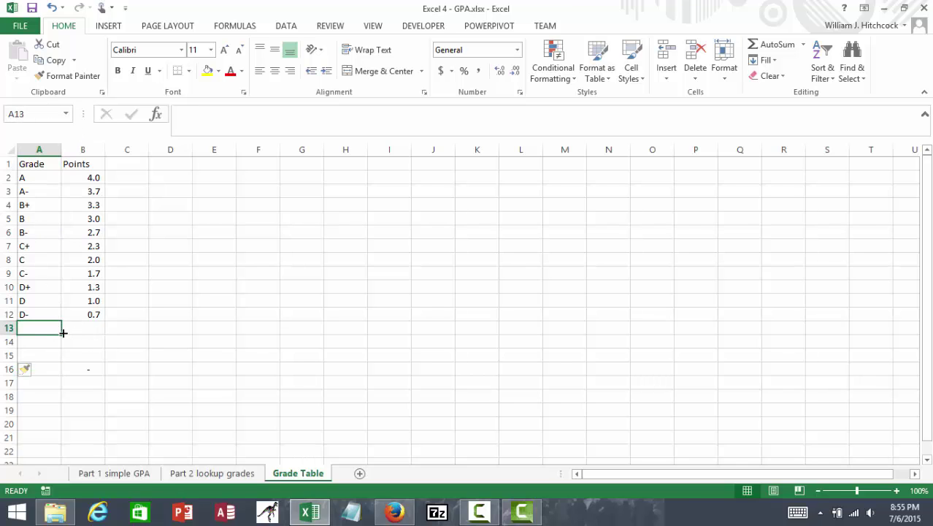
pyautogui.write('F')
pyautogui.press('Return')
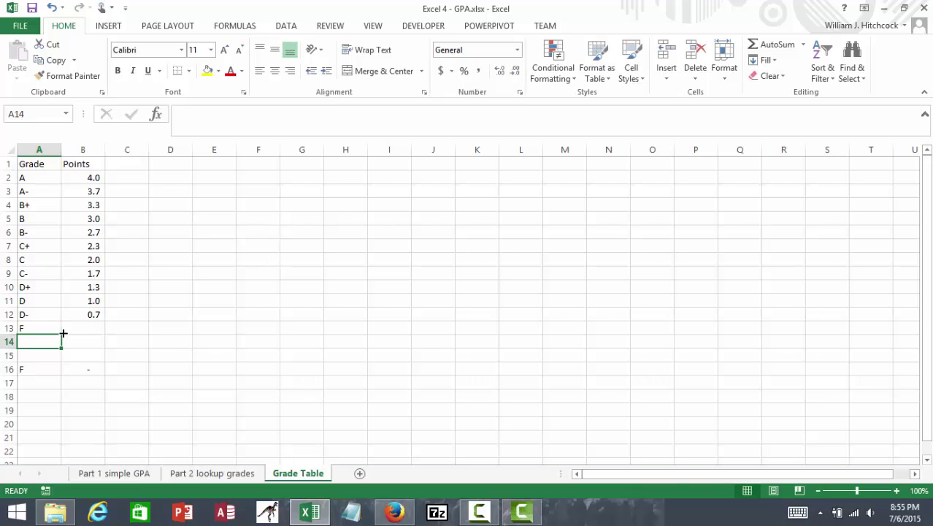
pyautogui.write('I')
pyautogui.press('Return')
pyautogui.write('W')
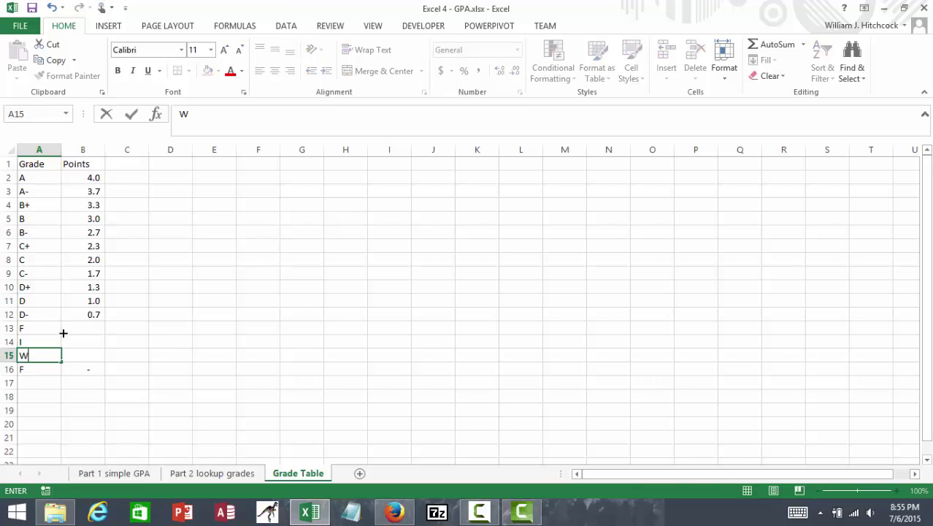
pyautogui.press('BackSpace')
pyautogui.write('P')
pyautogui.press('Return')
pyautogui.write('W')
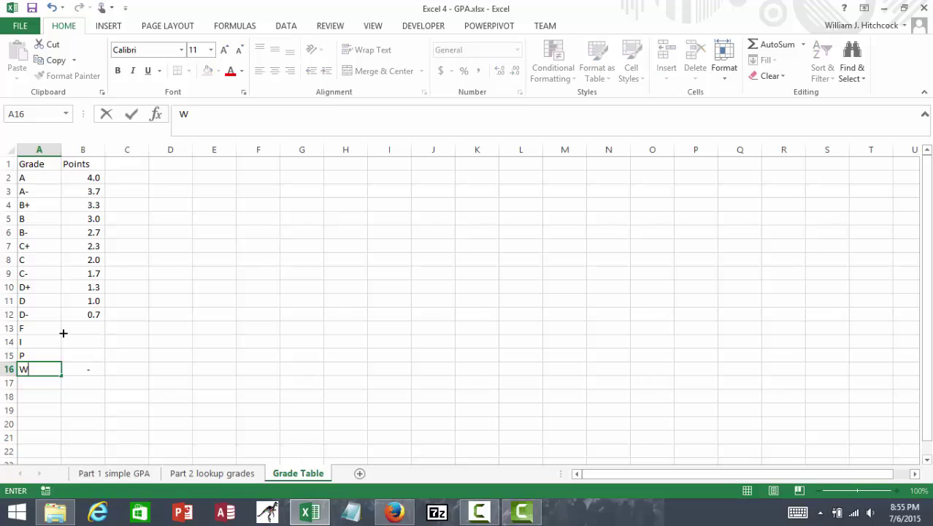
pyautogui.press('Return')
# Set the points to 0 for grades F, I and P in cells B13 to B15.
pyautogui.press('Up')
pyautogui.press('Up')
pyautogui.press('Up')
pyautogui.press('Up')
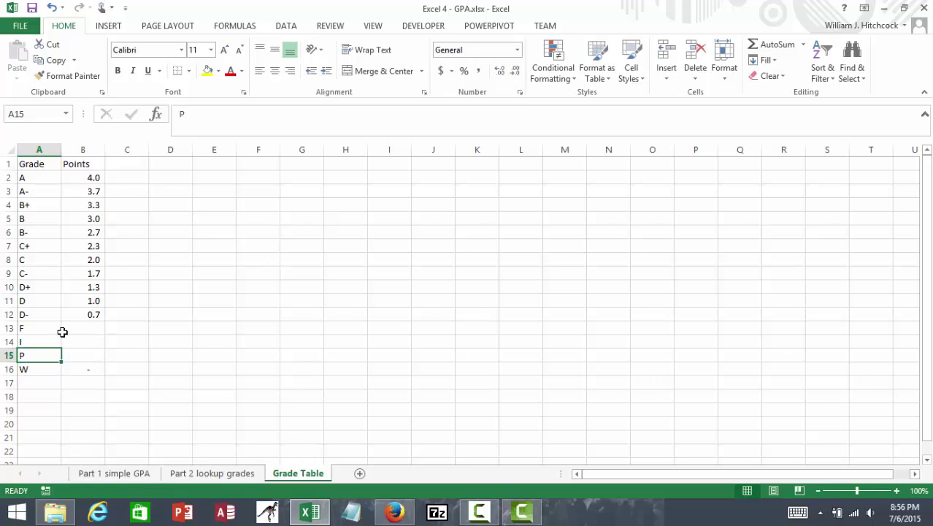
pyautogui.press('Right')
pyautogui.write('0')
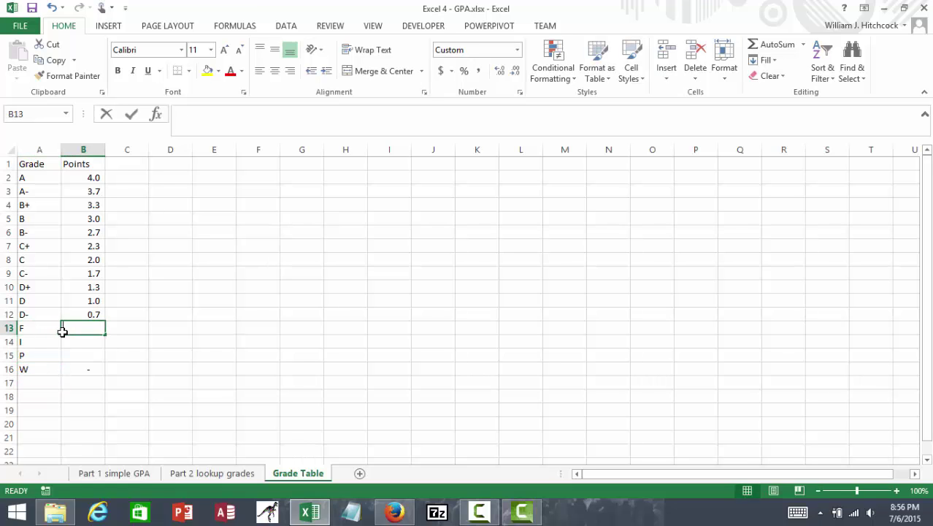
pyautogui.press('Return')
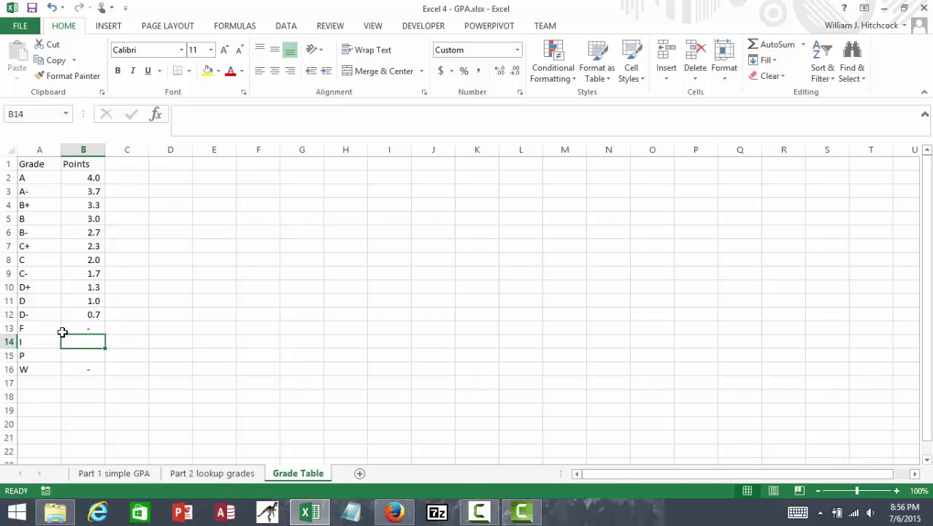
pyautogui.write('0')
pyautogui.press('Return')
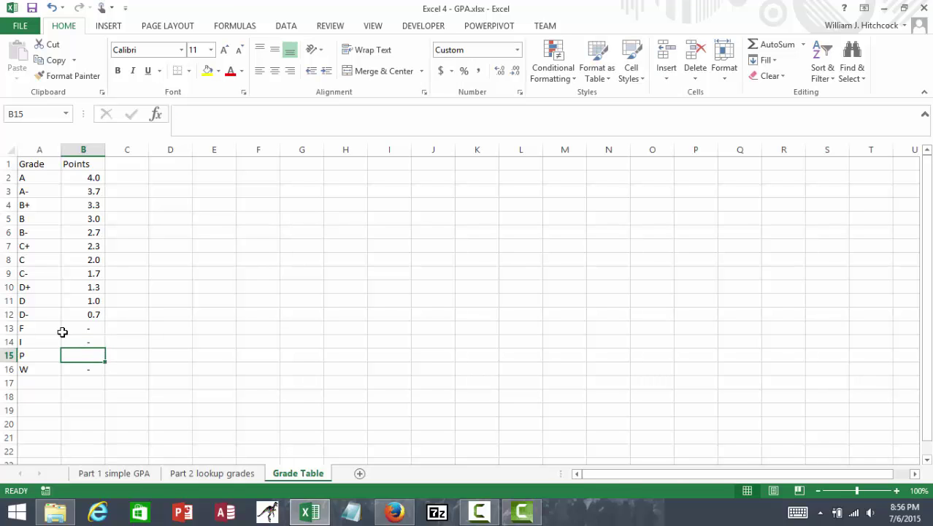
pyautogui.write('0')
pyautogui.press('Return')
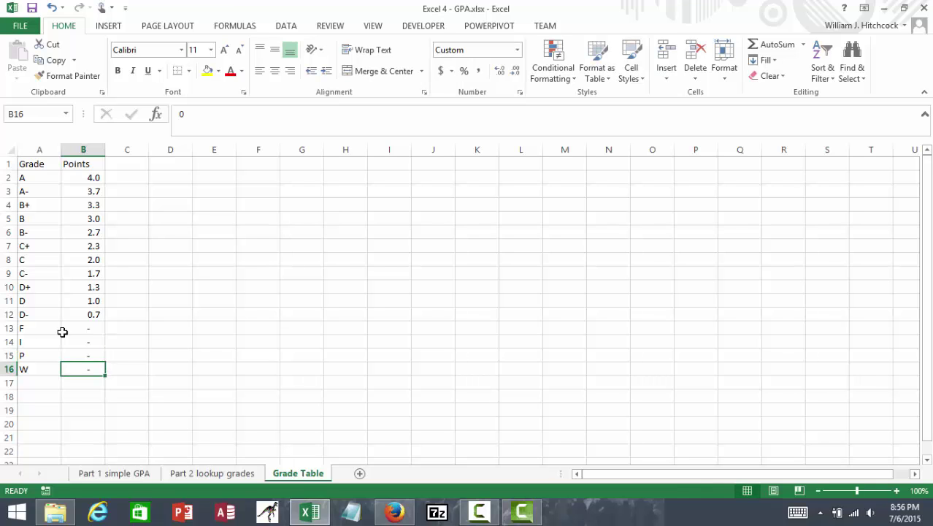
# Check the Pre-Calculus grade points lookup in cell G2 on the Part 2 lookup grades sheet.
pyautogui.click(196, 475)
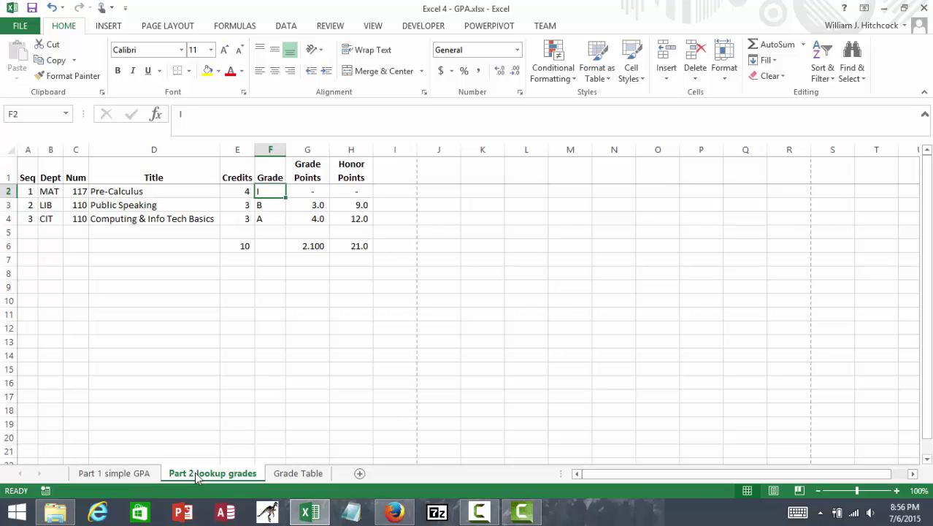
pyautogui.click(307, 193)
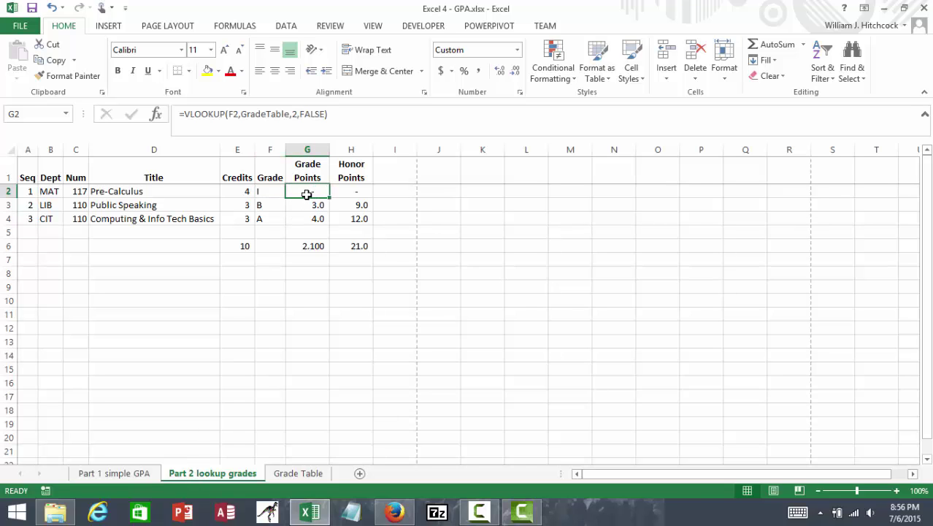
# Try grades I, P and F for Pre-Calculus in cell F2 and check the GPA formula in G6.
pyautogui.click(262, 191)
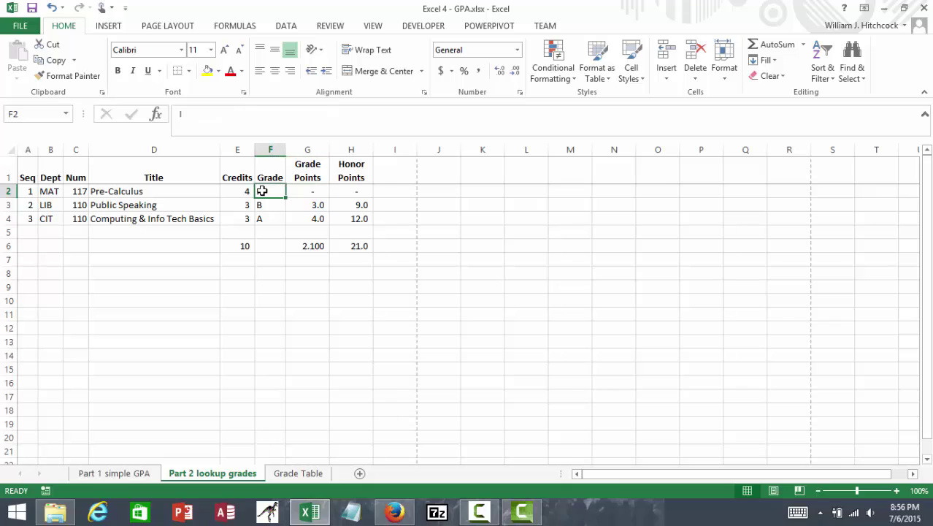
pyautogui.write('I')
pyautogui.press('Return')
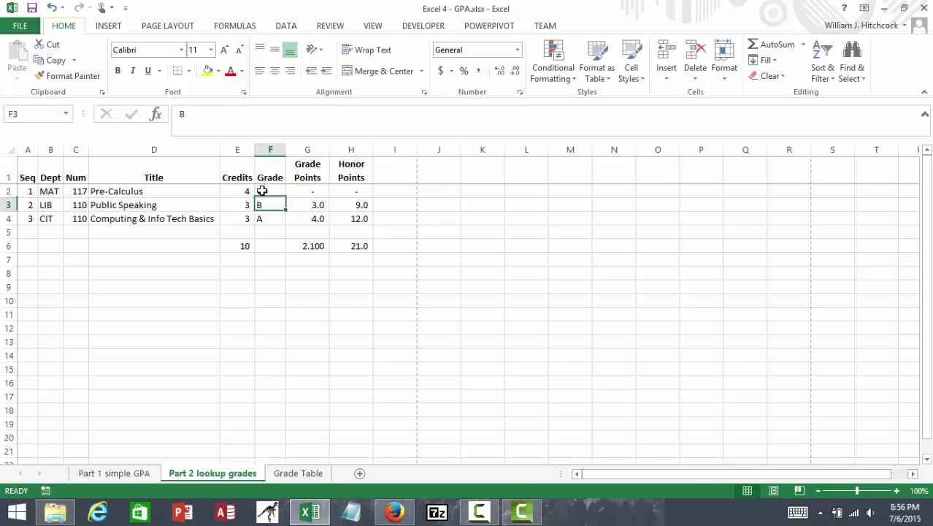
pyautogui.click(264, 191)
pyautogui.write('P')
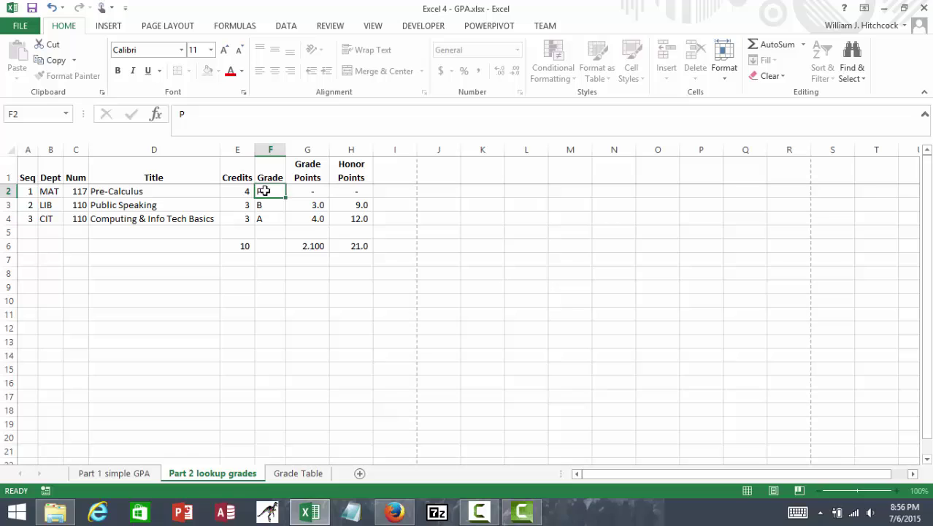
pyautogui.press('Return')
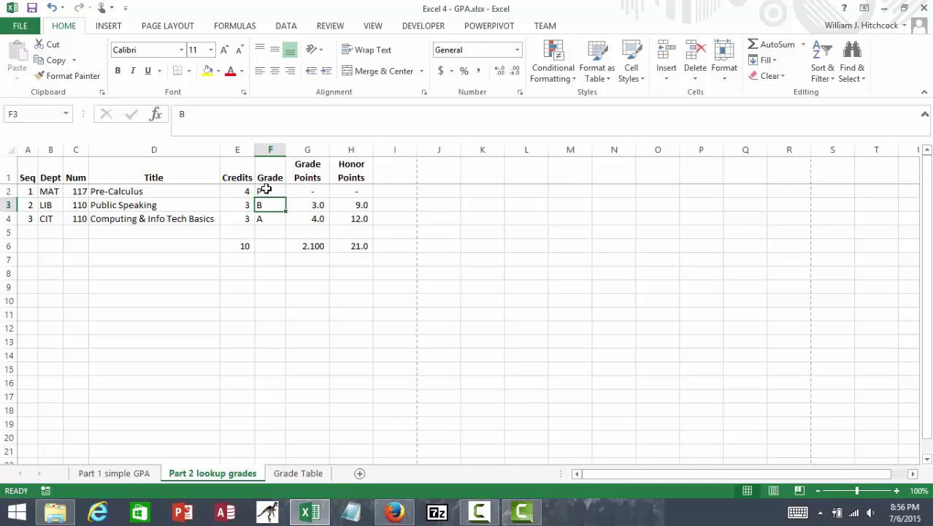
pyautogui.click(264, 190)
pyautogui.write('F')
pyautogui.press('Return')
pyautogui.click(312, 247)
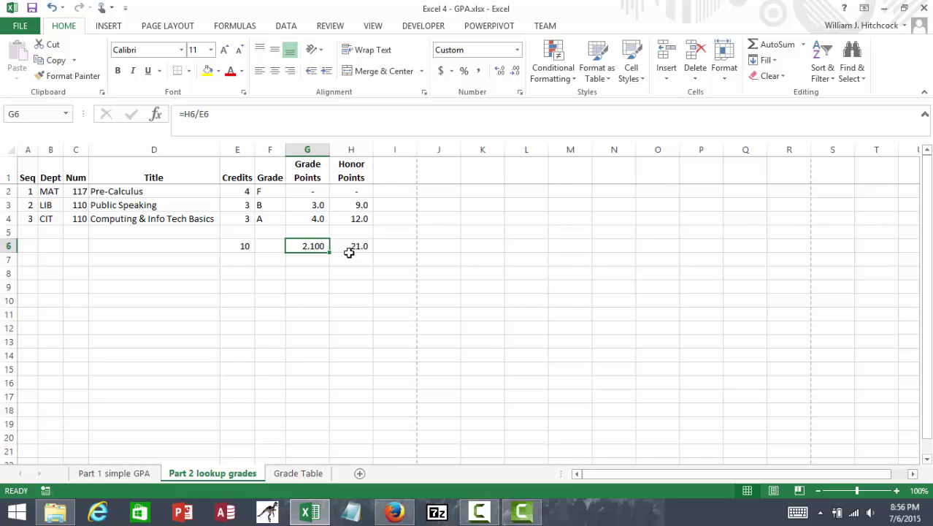
# Enter the heading Attempted Credits in cell I1.
pyautogui.click(390, 168)
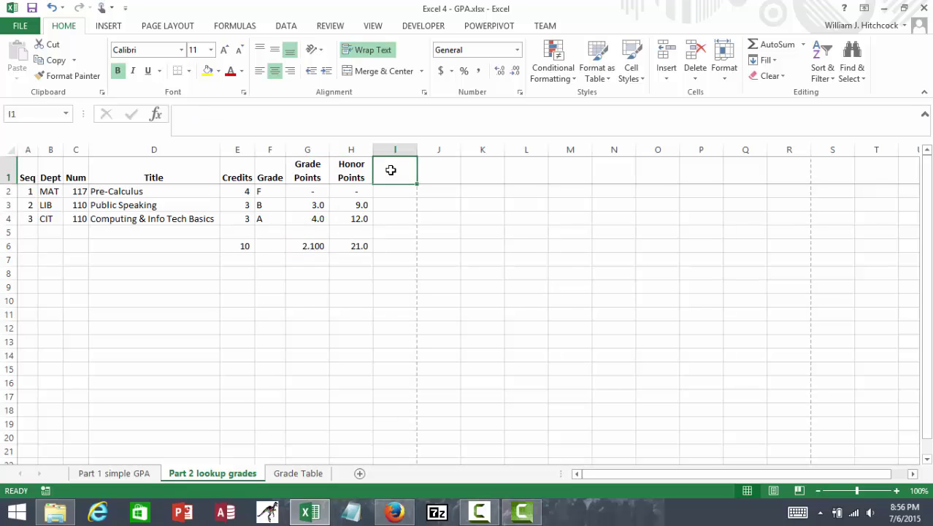
pyautogui.write('Attemple')
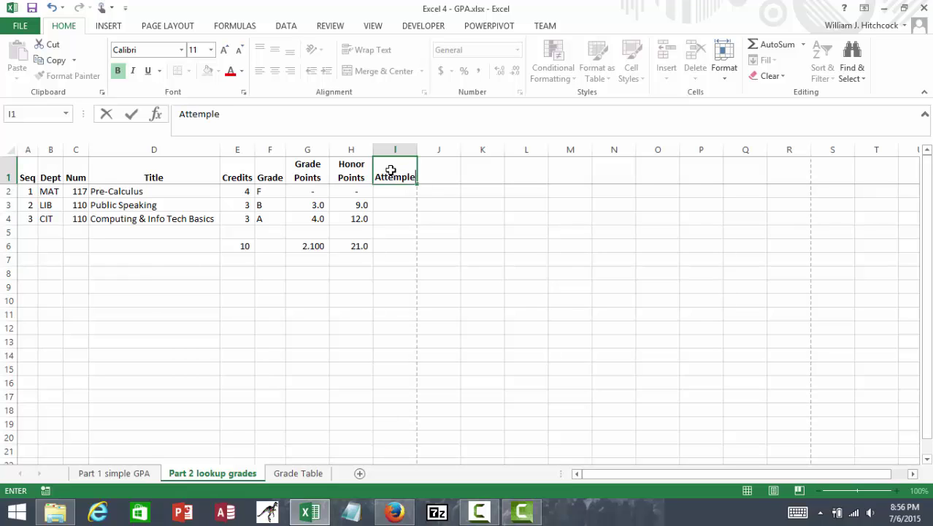
pyautogui.press('BackSpace')
pyautogui.press('BackSpace')
pyautogui.write('ted')
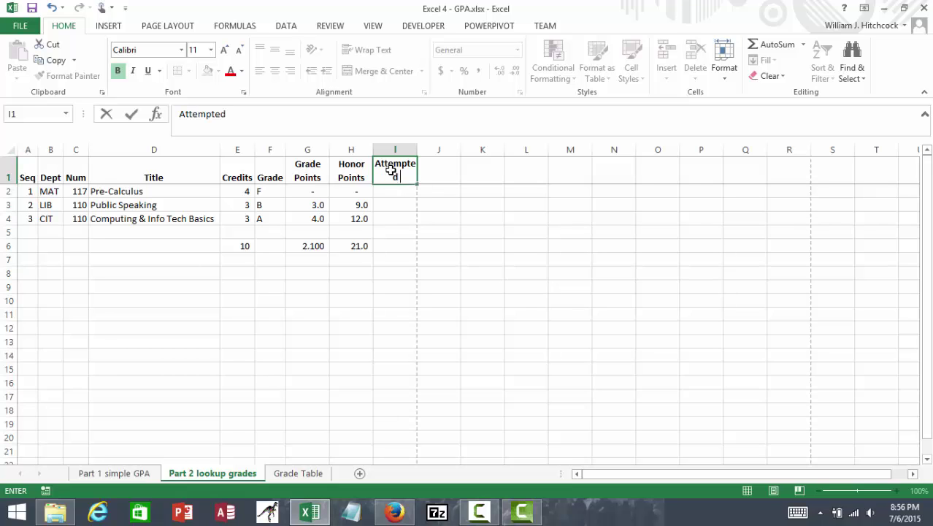
pyautogui.write(' Credits')
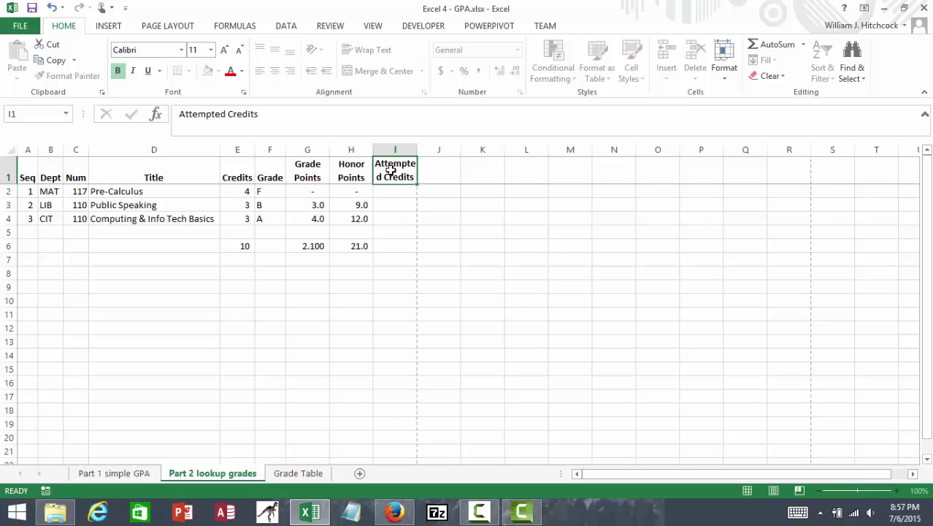
pyautogui.press('Return')
# Enter the heading Earned Credits in cell J1, beside the Attempted Credits heading.
pyautogui.press('Up')
pyautogui.press('Right')
pyautogui.write('E')
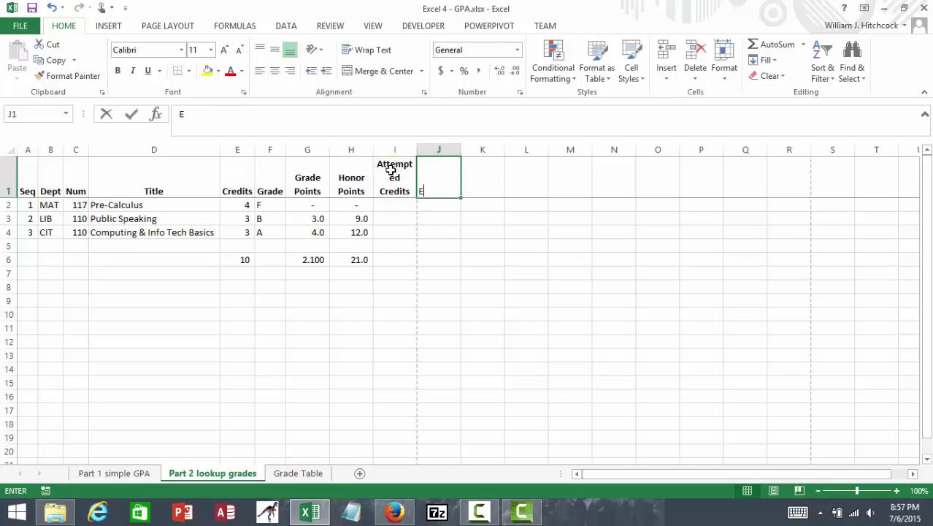
pyautogui.write('arned Credits')
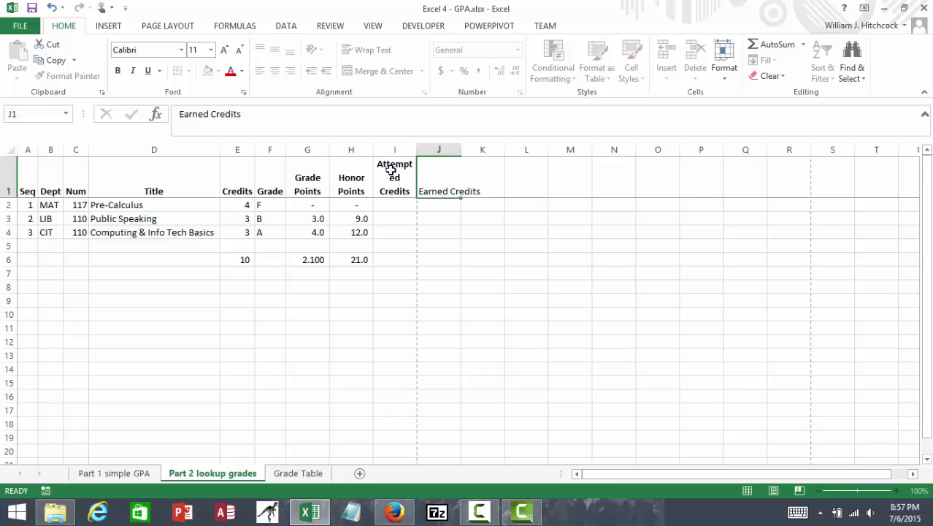
pyautogui.press('Return')
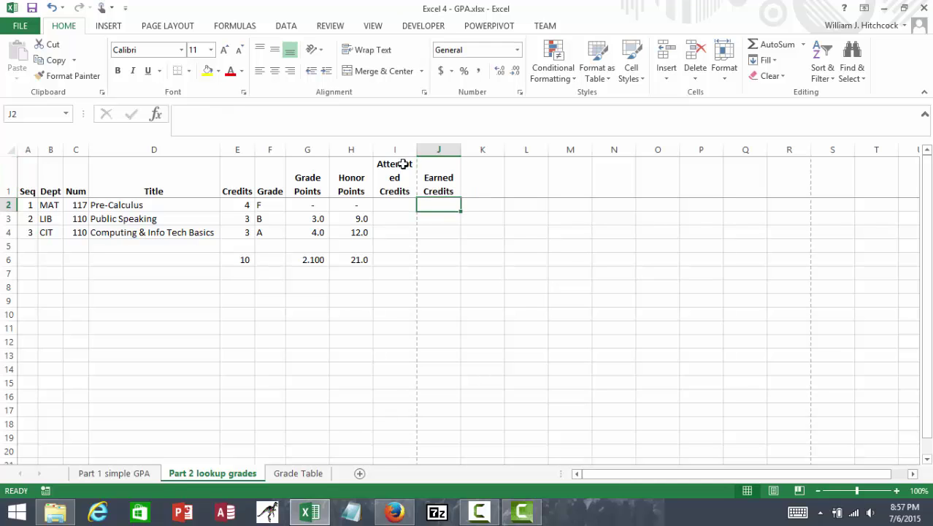
# Widen column I to about 10.4 to fit the word Attempted and reduce row 1 to a two-line height.
pyautogui.moveTo(417, 149); pyautogui.dragTo(428, 150)
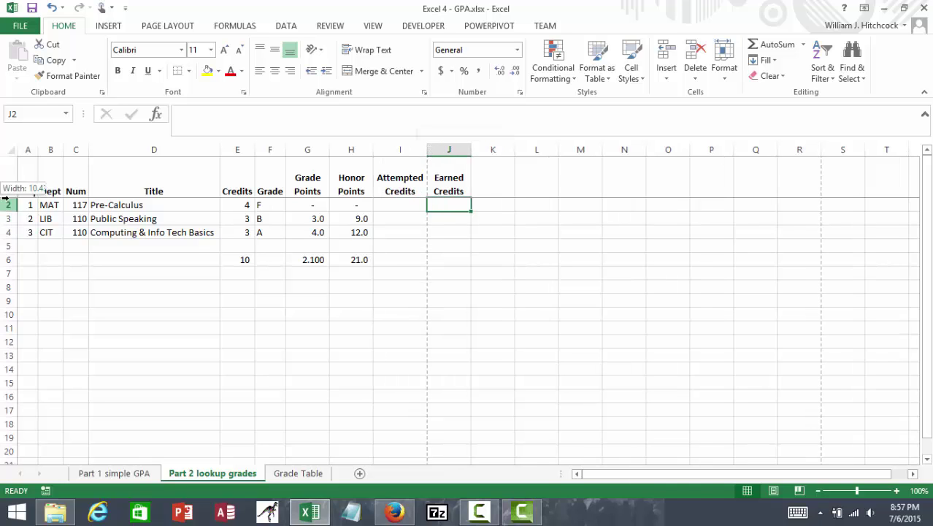
pyautogui.moveTo(7, 205); pyautogui.dragTo(5, 195)
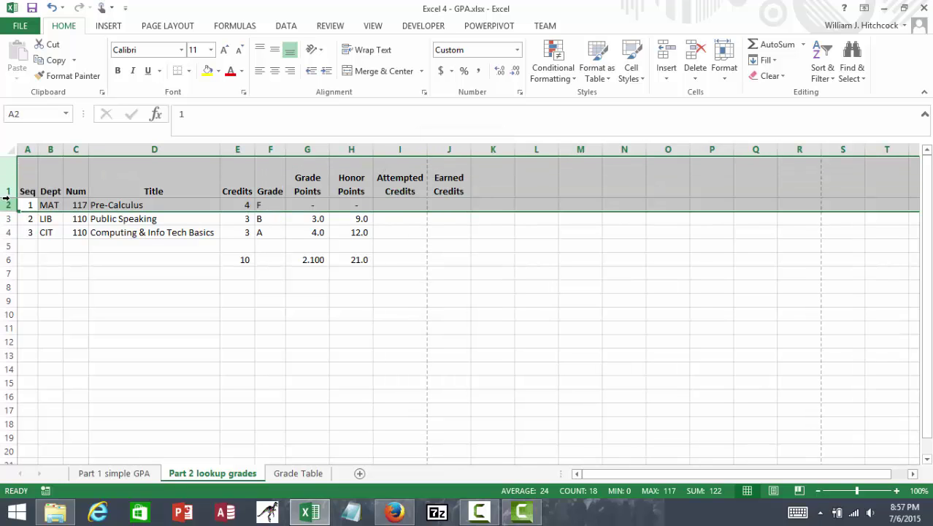
pyautogui.click(357, 246)
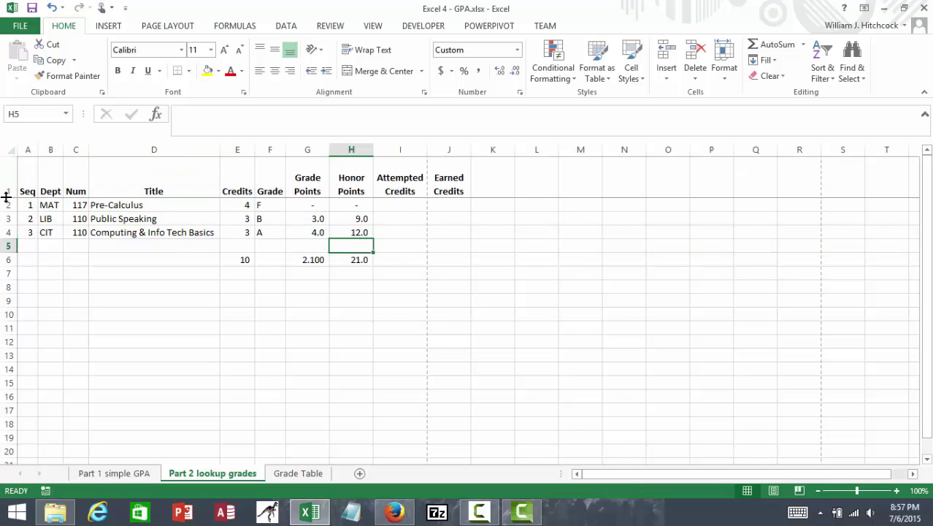
pyautogui.moveTo(5, 197); pyautogui.dragTo(5, 184)
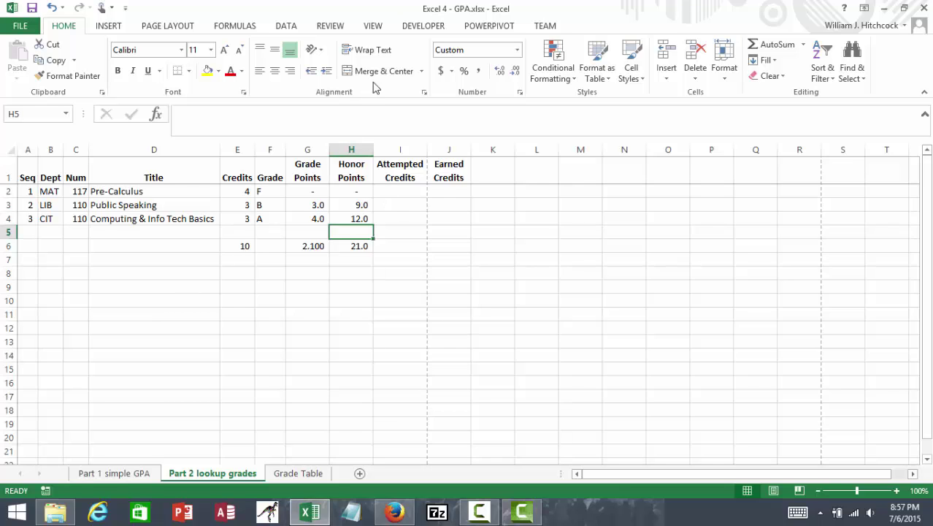
# Reduce the left page margin to 0.45 and narrow the right margin so column J fits on the first page.
pyautogui.click(178, 28)
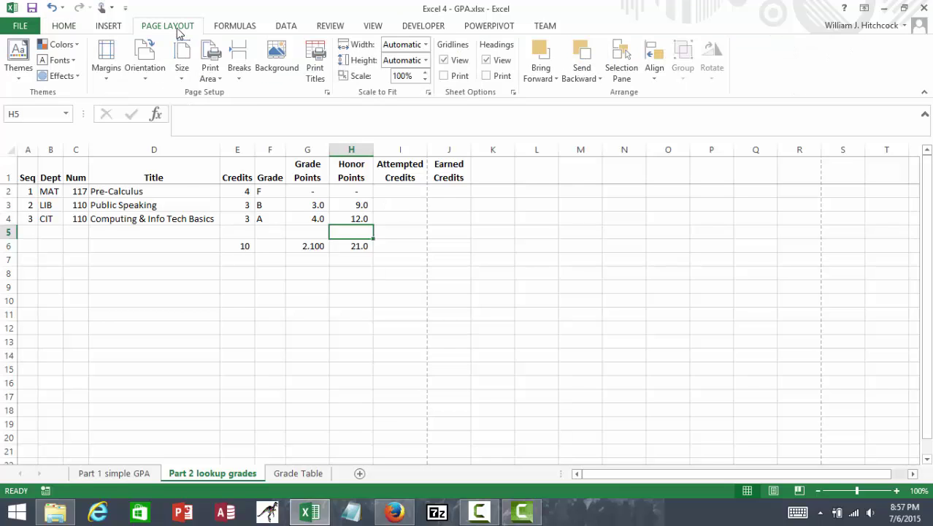
pyautogui.click(314, 69)
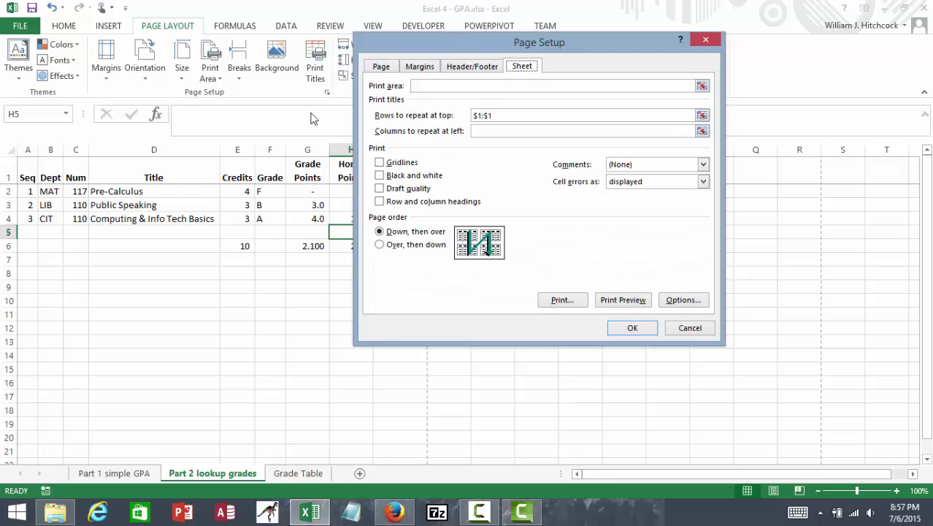
pyautogui.click(423, 68)
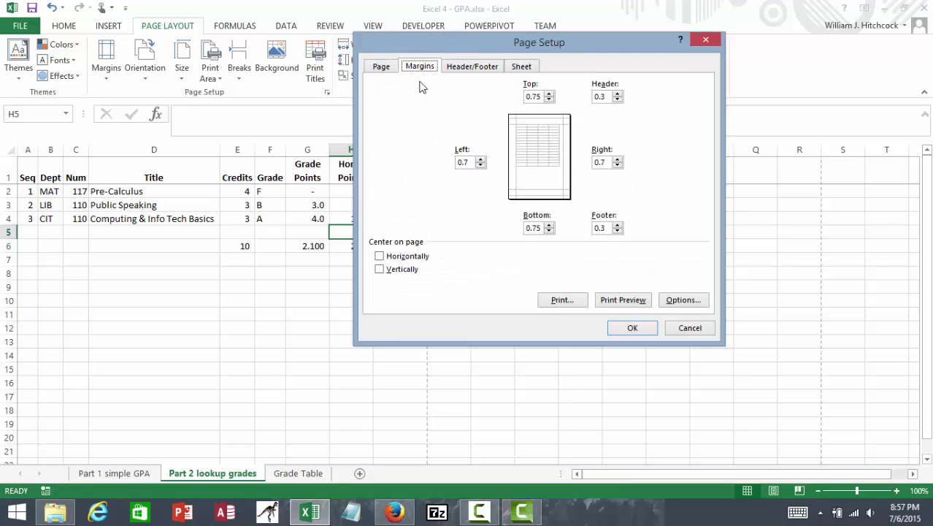
pyautogui.click(480, 166)
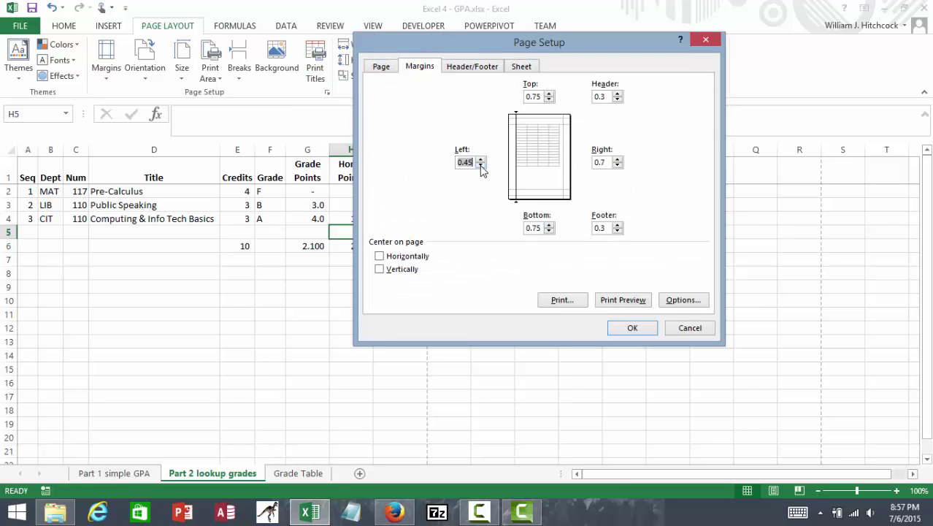
pyautogui.click(617, 165)
pyautogui.click(635, 328)
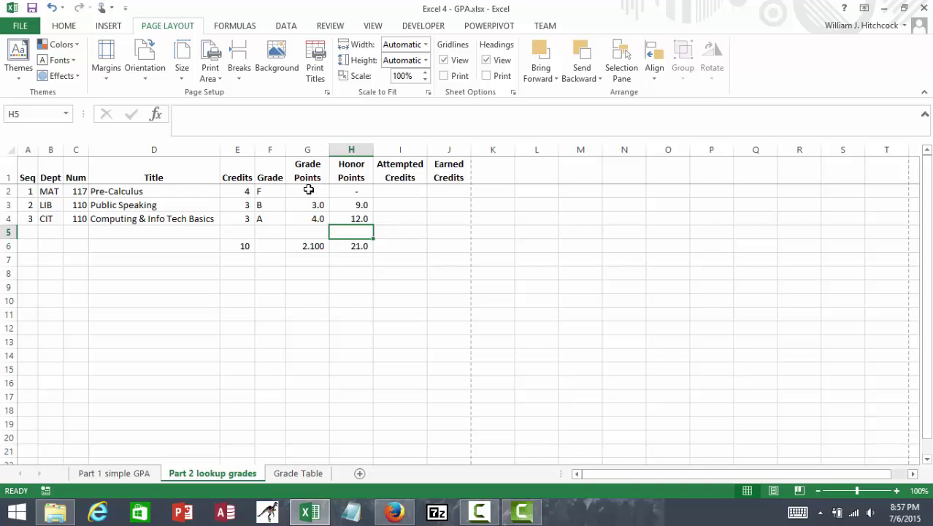
# Enter 4 attempted credits and 0 earned credits for Pre-Calculus with grade F in cells I2 and J2.
pyautogui.click(272, 192)
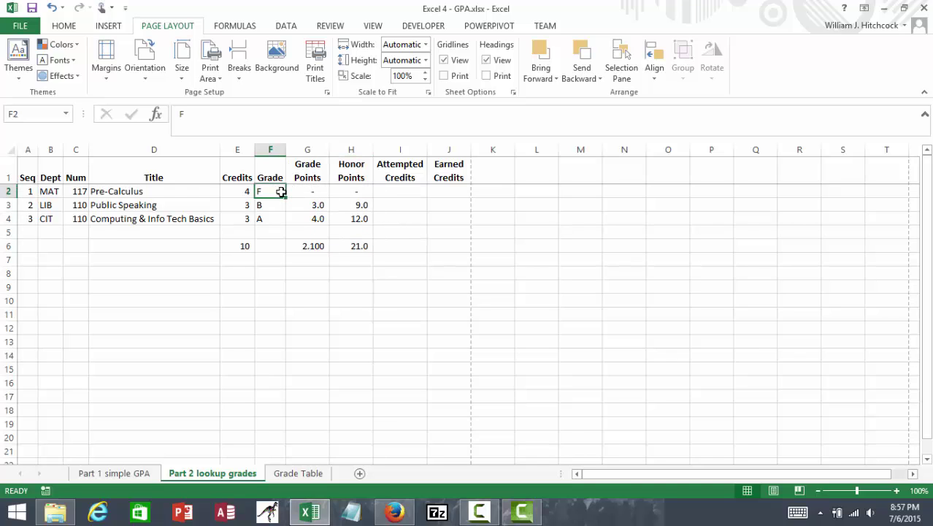
pyautogui.click(402, 194)
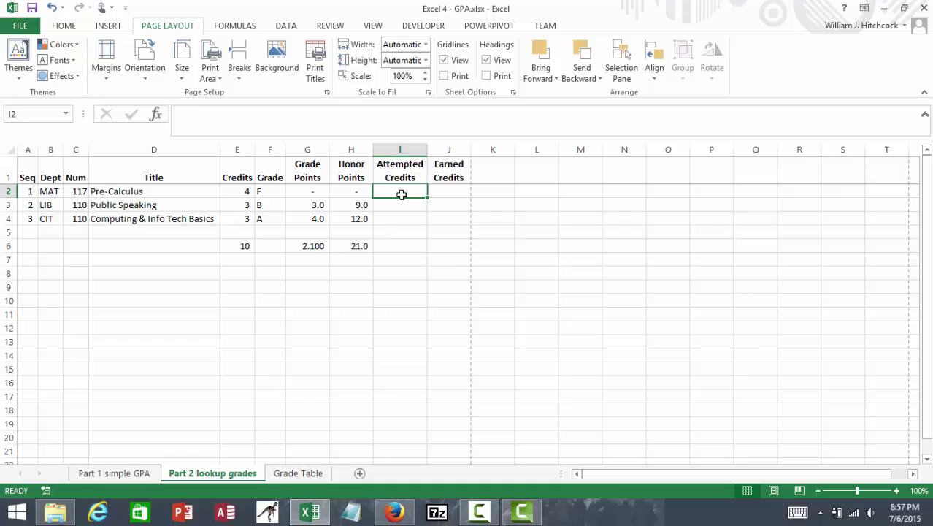
pyautogui.write('4')
pyautogui.press('Tab')
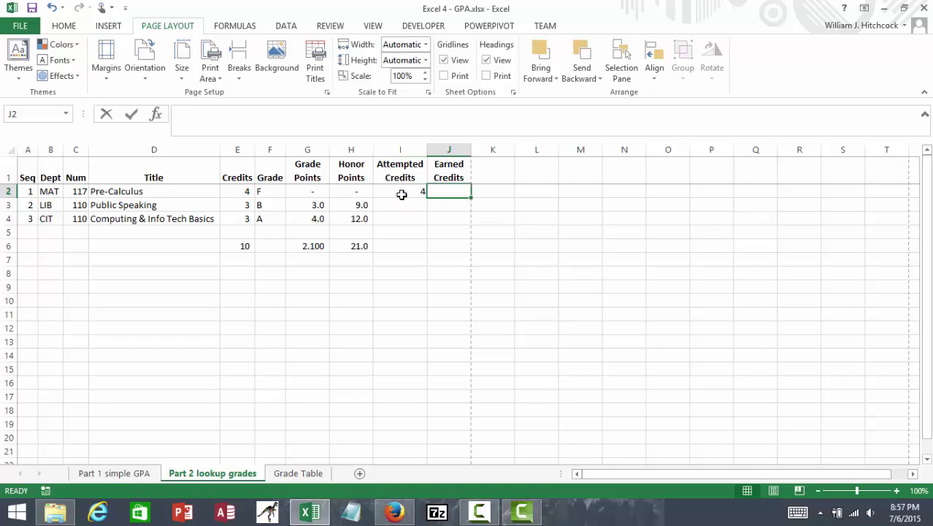
pyautogui.write('0')
pyautogui.press('Left')
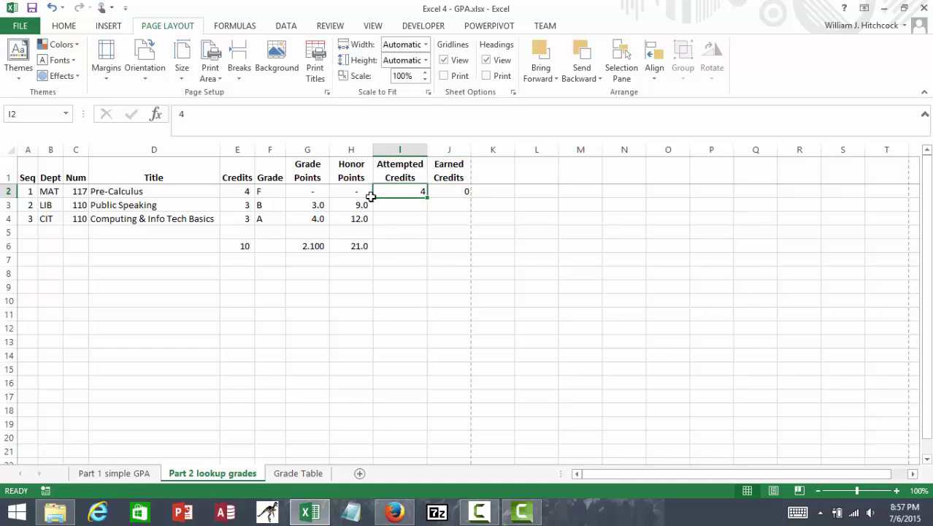
# Change the Pre-Calculus grade to P, with 4 earned credits in J2 and 0 attempted credits in I2.
pyautogui.press('Left')
pyautogui.press('Left')
pyautogui.press('Left')
pyautogui.write('P')
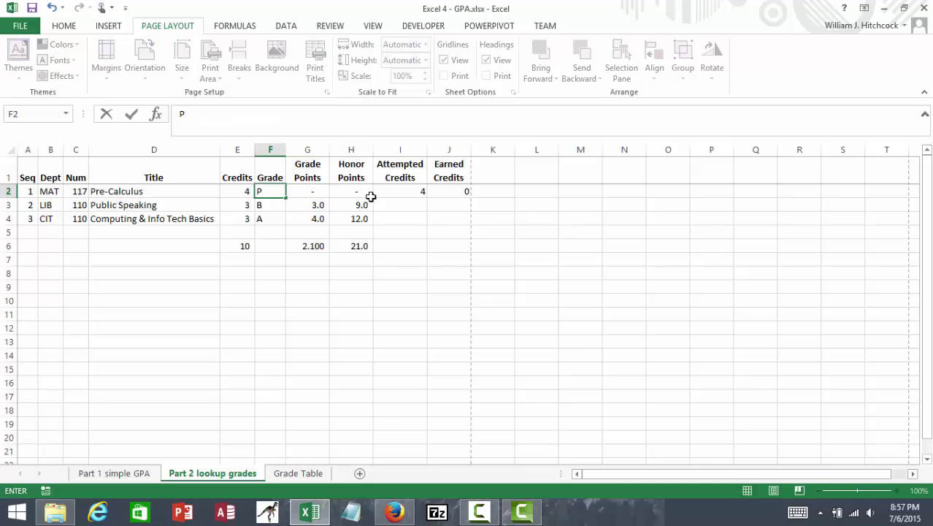
pyautogui.press('Tab')
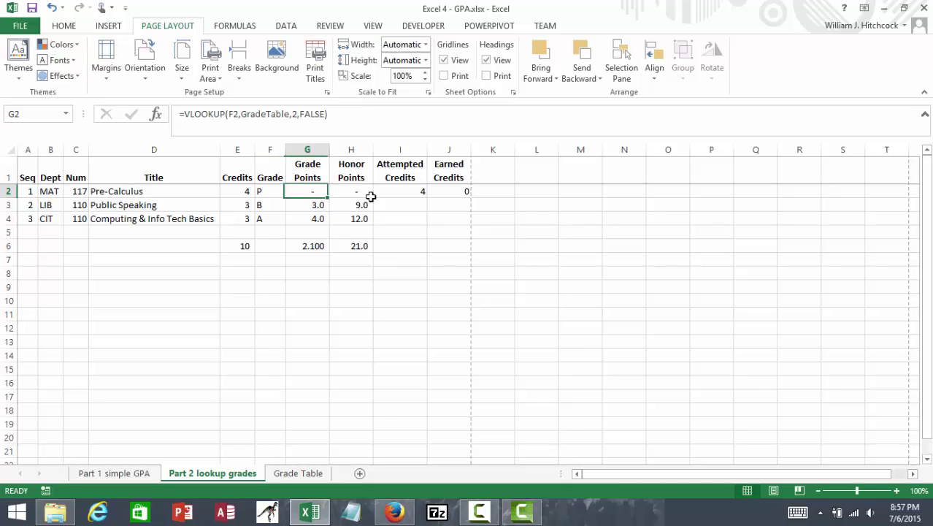
pyautogui.press('Right')
pyautogui.press('Right')
pyautogui.press('Right')
pyautogui.write('4')
pyautogui.press('Left')
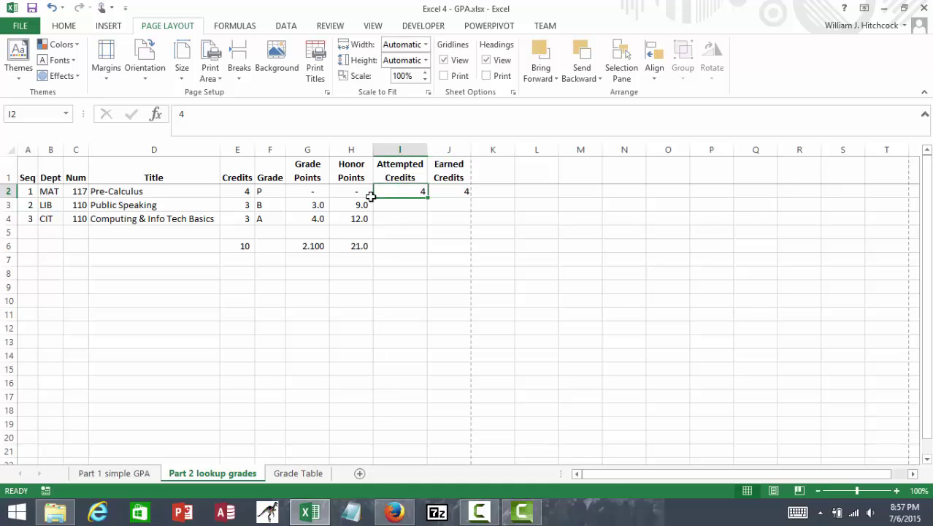
pyautogui.write('0')
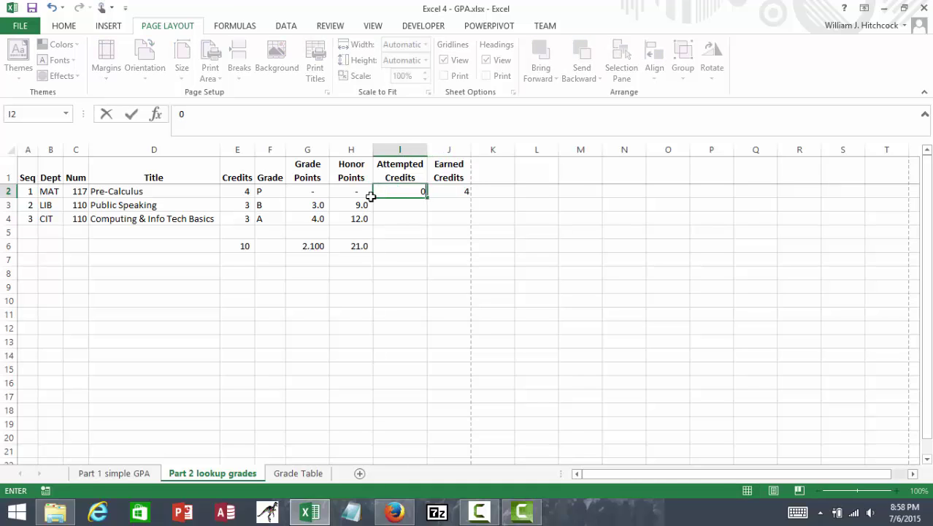
pyautogui.press('Return')
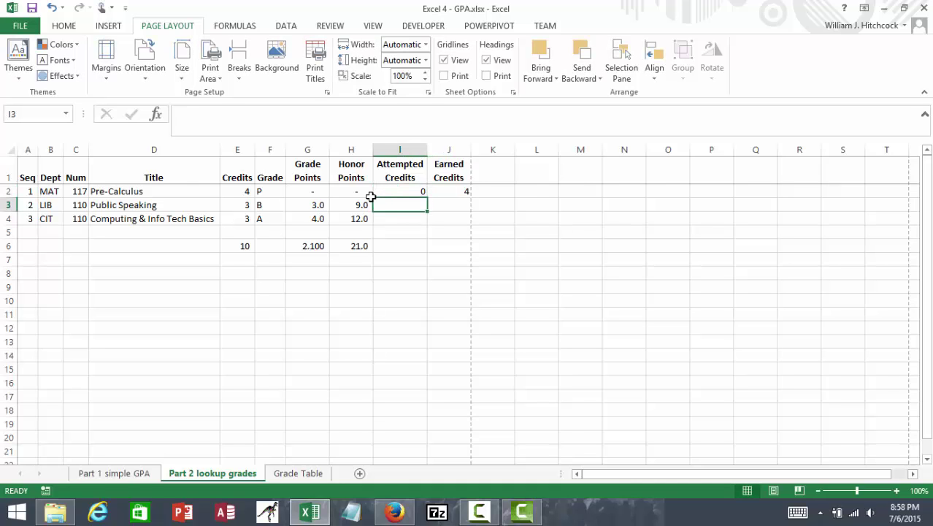
# Insert two blank columns between Grade and Points on the Grade Table sheet.
pyautogui.click(301, 474)
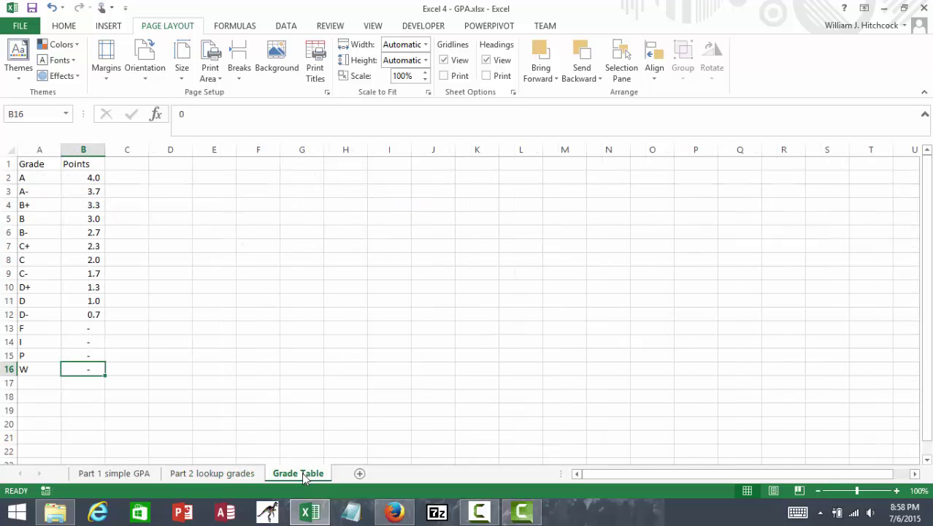
pyautogui.click(82, 149)
pyautogui.hotkey('shift', 'Right')
pyautogui.hotkey('shift', 'Right')
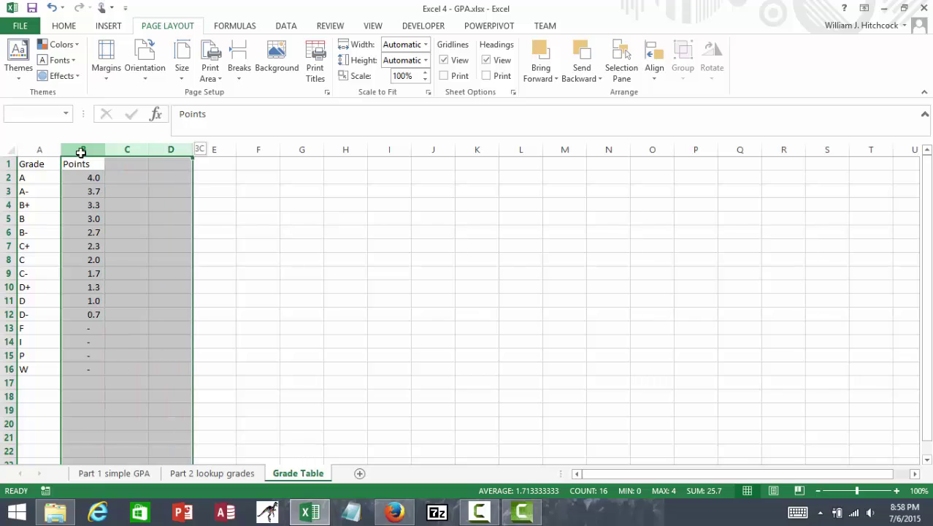
pyautogui.hotkey('shift', 'Left')
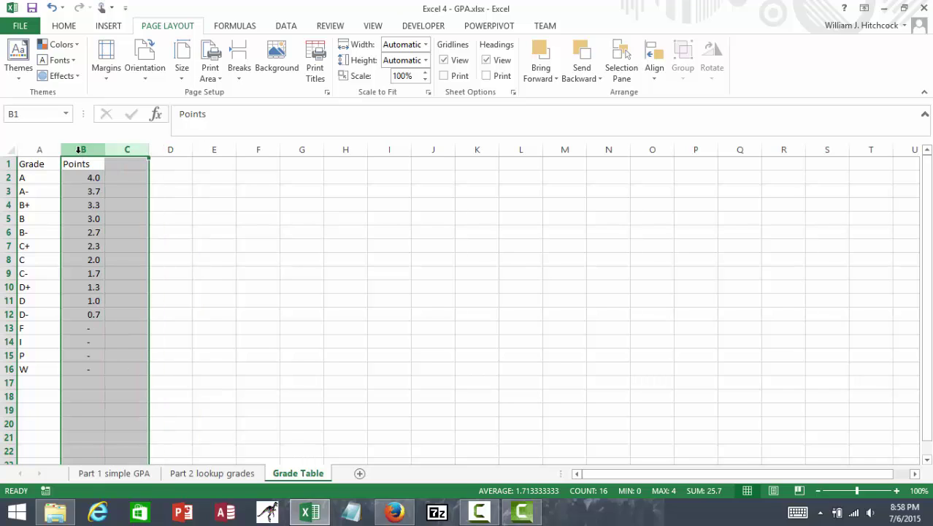
pyautogui.rightClick(82, 149)
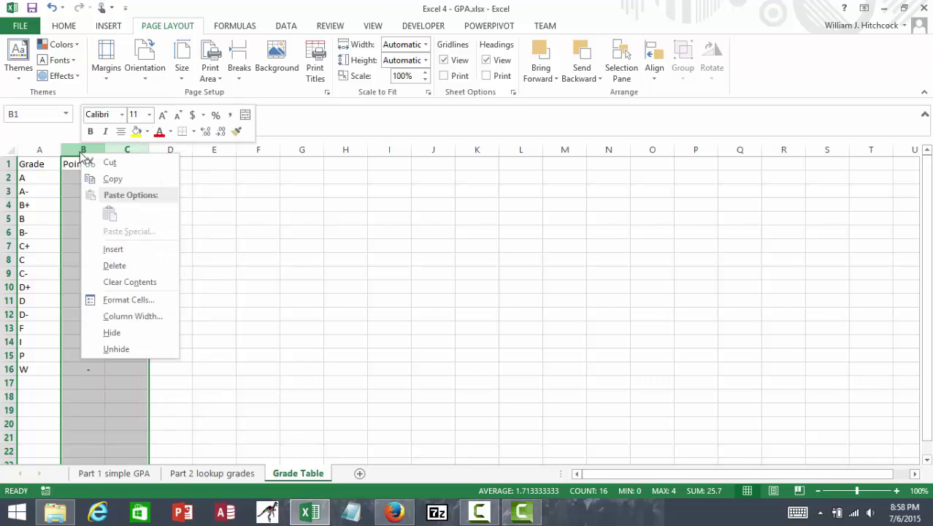
pyautogui.click(113, 249)
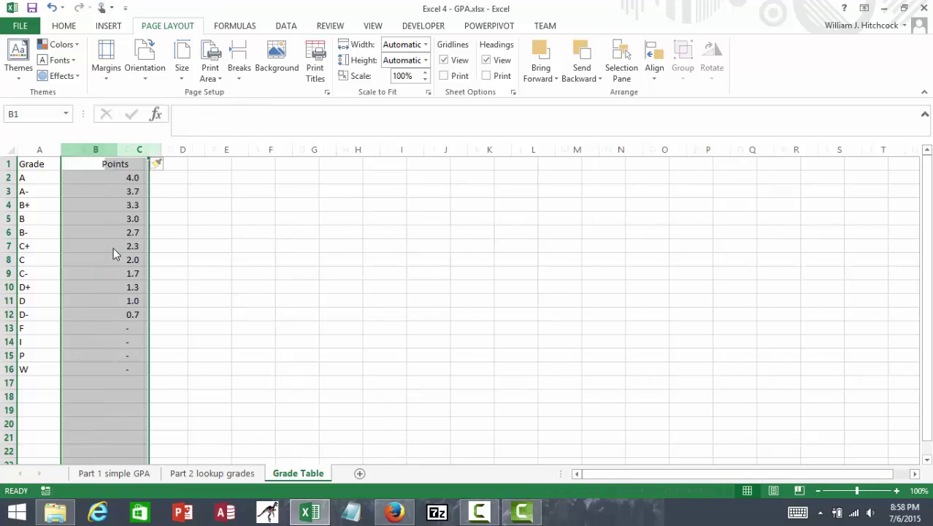
# Copy the Points column D1:D19 into the blank columns B and C of the grade table.
pyautogui.click(171, 165)
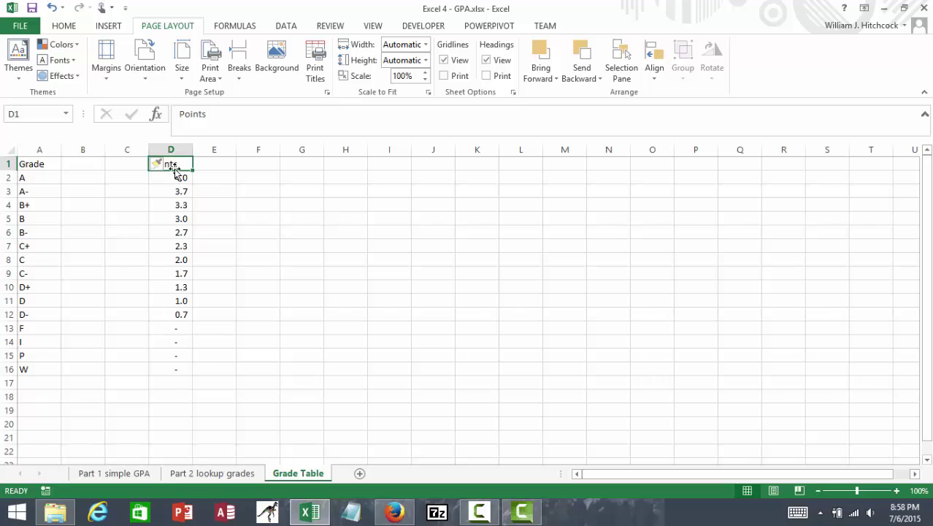
pyautogui.hotkey('shift', 'Down')
pyautogui.hotkey('shift', 'Down')
pyautogui.hotkey('shift', 'Down')
pyautogui.hotkey('shift', 'Down')
pyautogui.hotkey('shift', 'Down')
pyautogui.hotkey('shift', 'Down')
pyautogui.hotkey('shift', 'Down')
pyautogui.hotkey('shift', 'Down')
pyautogui.hotkey('shift', 'Down')
pyautogui.hotkey('shift', 'Down')
pyautogui.hotkey('shift', 'Down')
pyautogui.hotkey('shift', 'Down')
pyautogui.hotkey('shift', 'Down')
pyautogui.hotkey('shift', 'Down')
pyautogui.hotkey('shift', 'Down')
pyautogui.hotkey('shift', 'Down')
pyautogui.hotkey('shift', 'Down')
pyautogui.hotkey('shift', 'Down')
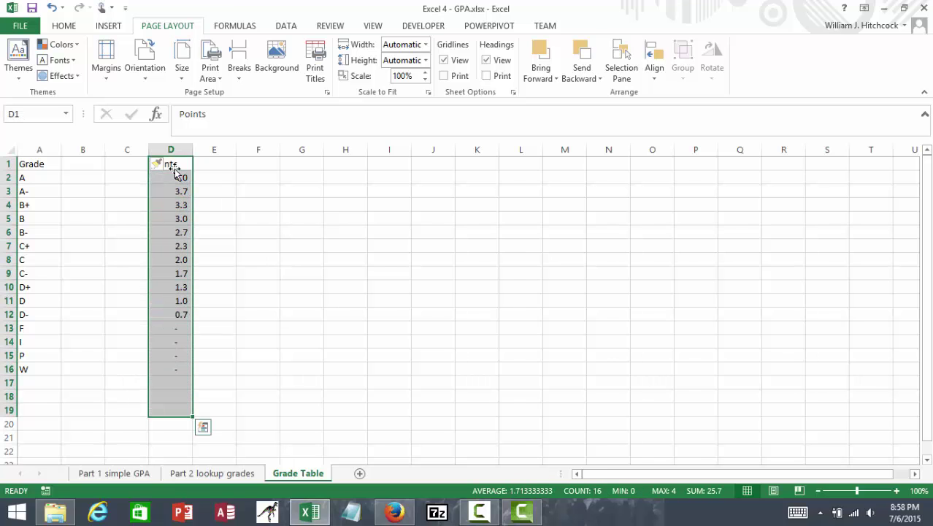
pyautogui.hotkey('ctrl', 'c')
pyautogui.press('Left')
pyautogui.press('Left')
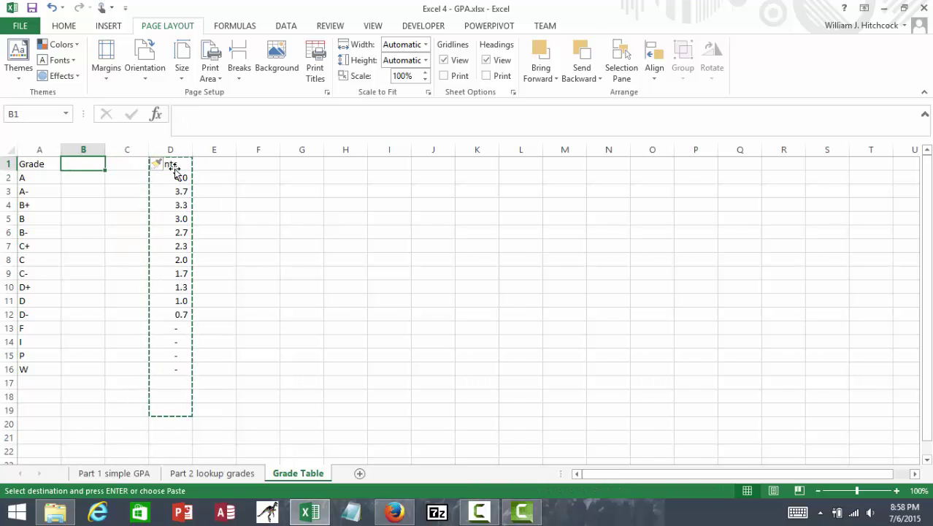
pyautogui.hotkey('shift', 'Right')
pyautogui.hotkey('ctrl', 'v')
# Rename the headers in C1 and D1 of the grade table to Attempt and Earned.
pyautogui.press('Left')
pyautogui.press('Right')
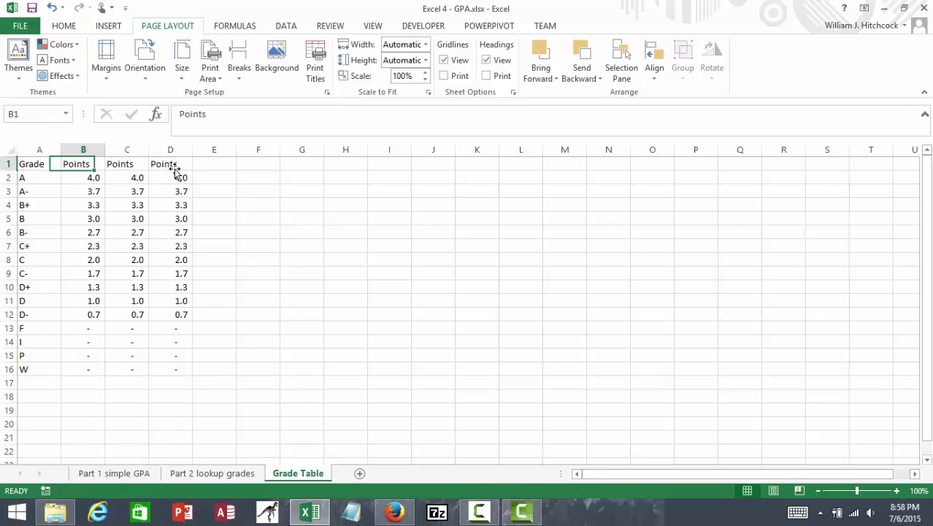
pyautogui.press('Right')
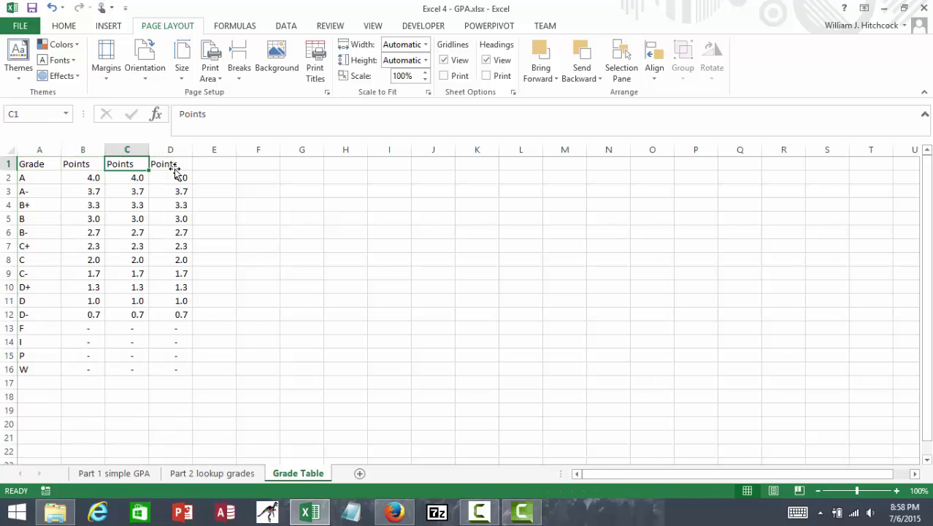
pyautogui.write('Att')
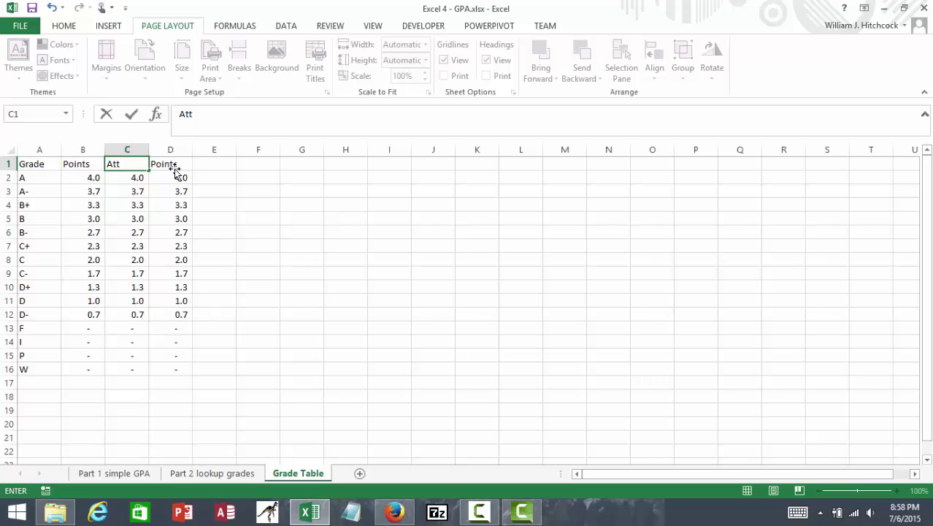
pyautogui.write('empt')
pyautogui.press('Right')
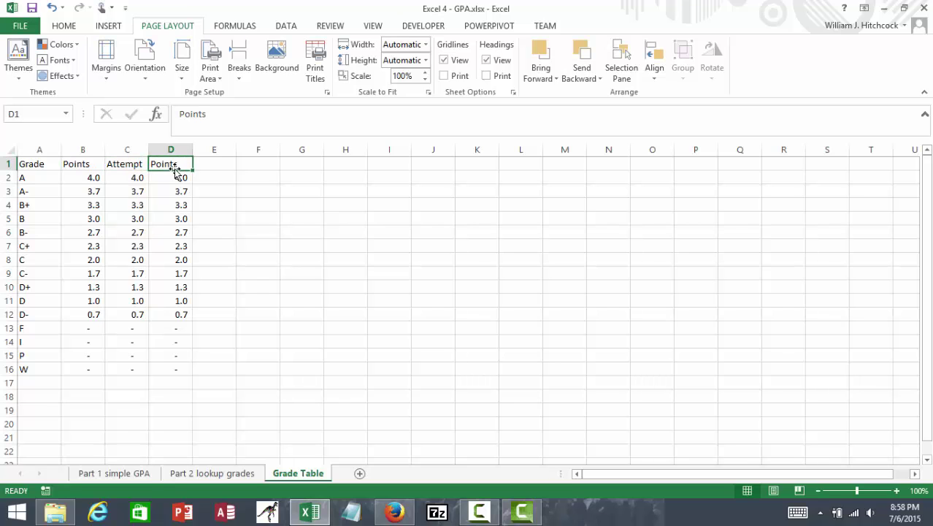
pyautogui.write('Earn')
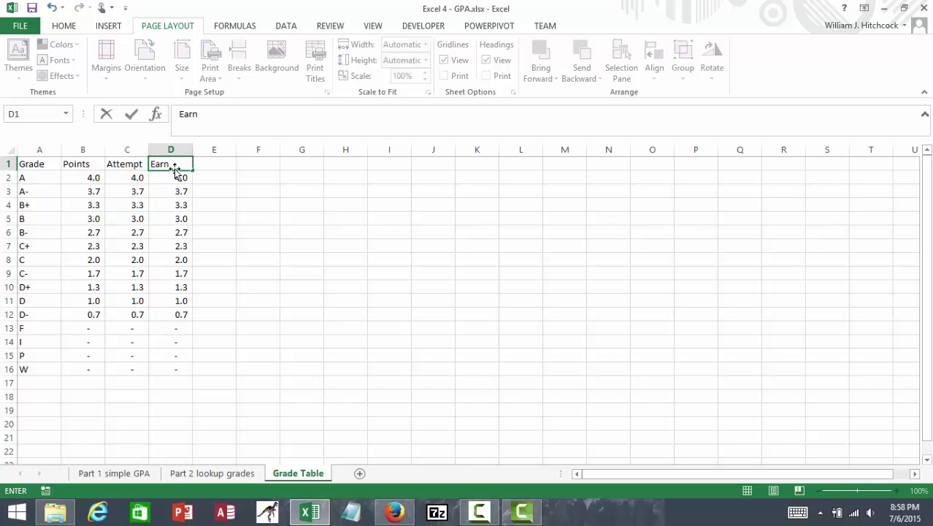
pyautogui.write('ed')
pyautogui.press('Return')
# Format the Attempt and Earned values in C2:D16 in comma style with no decimal places.
pyautogui.press('Left')
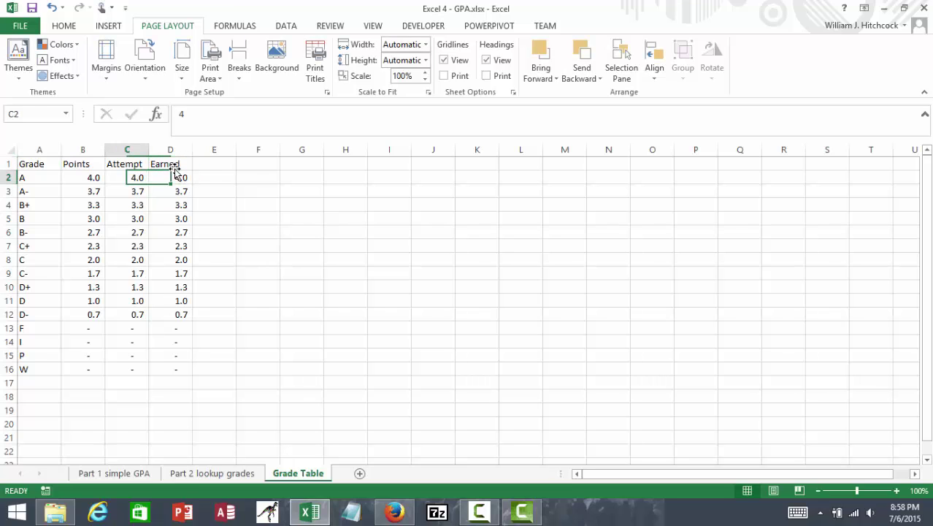
pyautogui.hotkey('shift', 'Right')
pyautogui.hotkey('shift', 'Down')
pyautogui.hotkey('shift', 'Down')
pyautogui.hotkey('shift', 'Down')
pyautogui.hotkey('shift', 'Down')
pyautogui.hotkey('shift', 'Down')
pyautogui.hotkey('shift', 'Down')
pyautogui.hotkey('shift', 'Down')
pyautogui.hotkey('shift', 'Down')
pyautogui.hotkey('shift', 'Down')
pyautogui.hotkey('shift', 'Down')
pyautogui.hotkey('shift', 'Down')
pyautogui.hotkey('shift', 'Down')
pyautogui.hotkey('shift', 'Down')
pyautogui.hotkey('shift', 'Down')
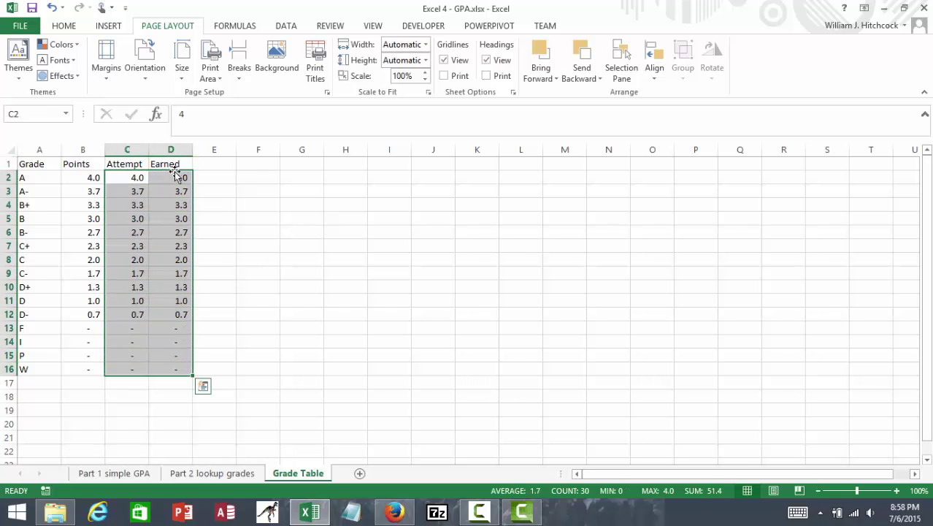
pyautogui.click(70, 28)
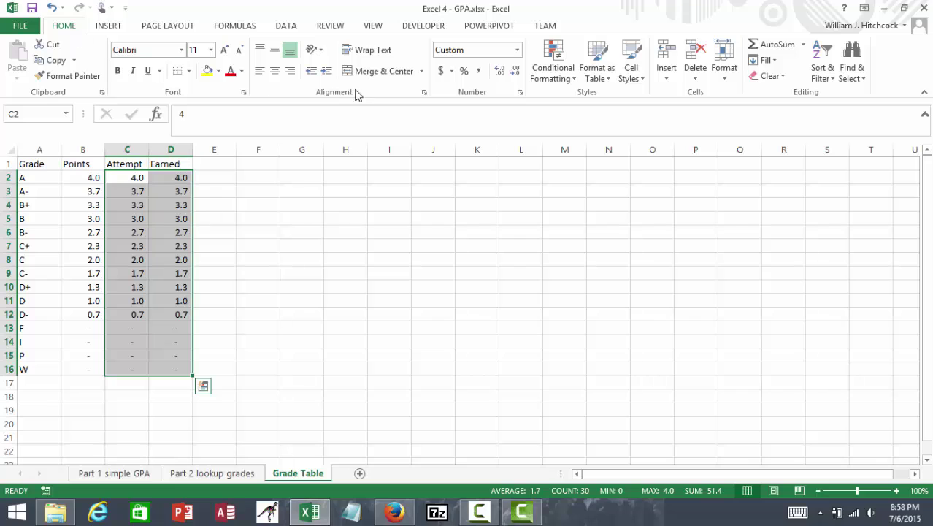
pyautogui.click(479, 71)
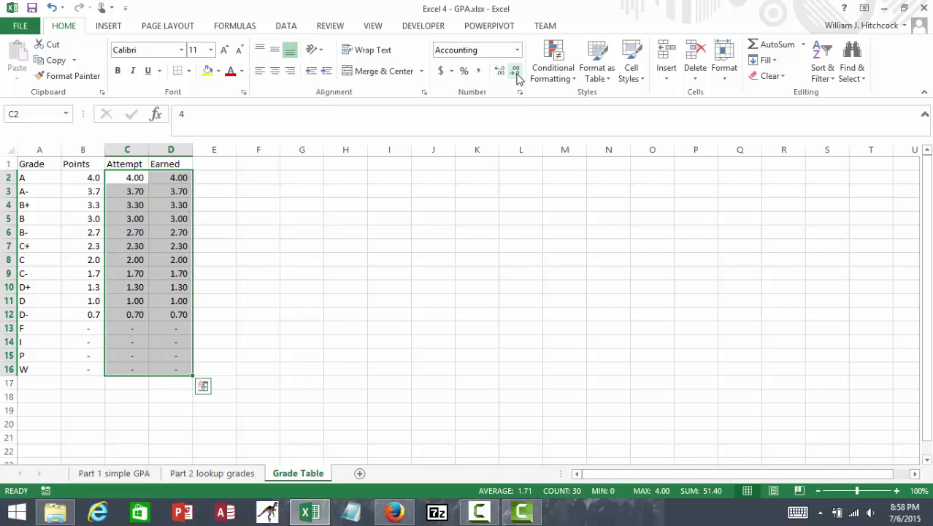
pyautogui.click(516, 72)
pyautogui.click(519, 78)
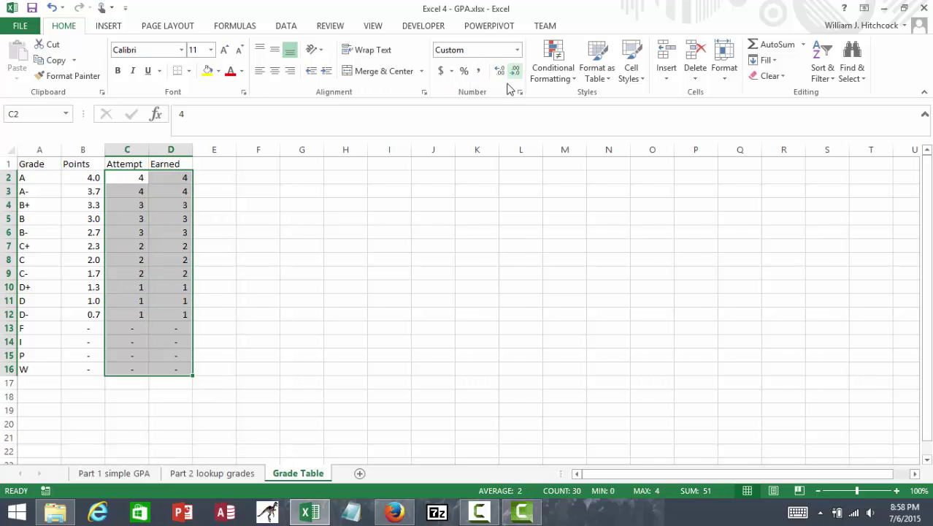
# Enter 1 in the Attempt column for grades A through F, leaving I, P and W at zero.
pyautogui.click(138, 178)
pyautogui.hotkey('shift', 'Down')
pyautogui.hotkey('shift', 'Down')
pyautogui.hotkey('shift', 'Down')
pyautogui.click(138, 178)
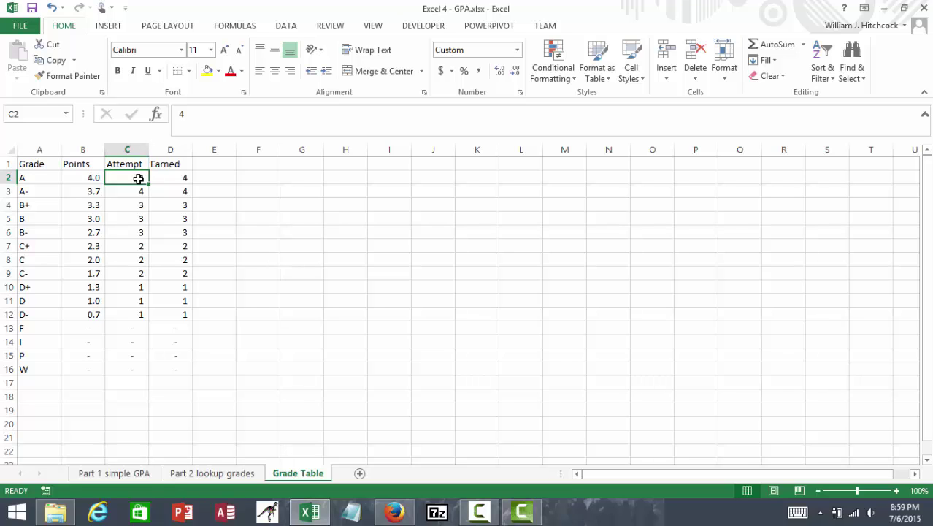
pyautogui.write('1')
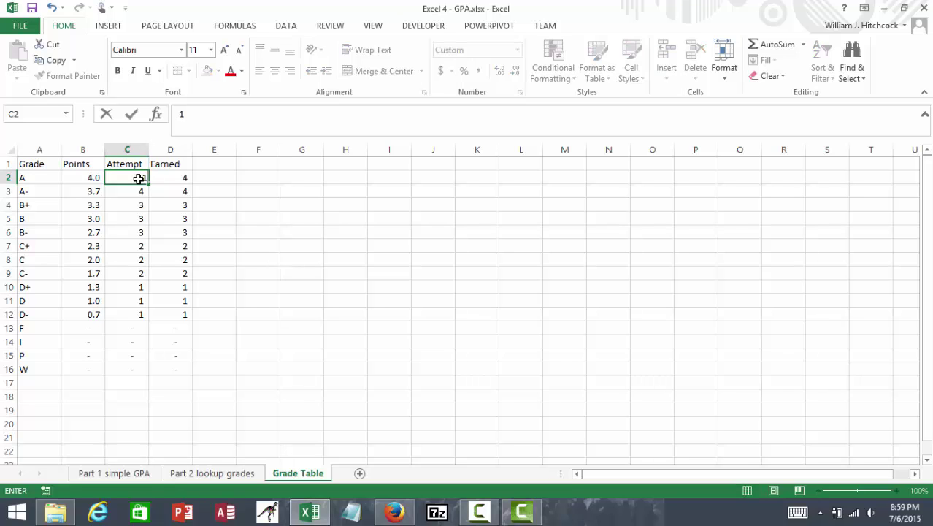
pyautogui.write(' 1 1 1 1 1 1 1 1 1 1 ')
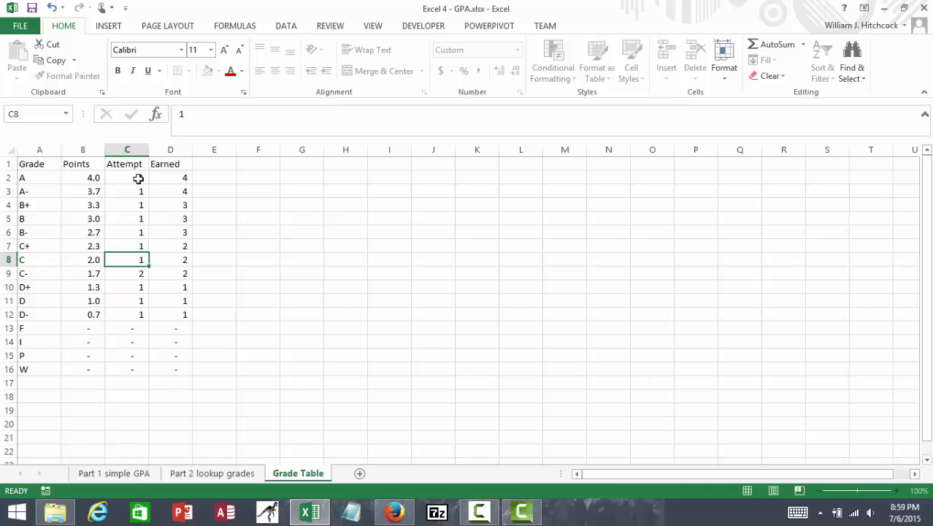
pyautogui.write('1')
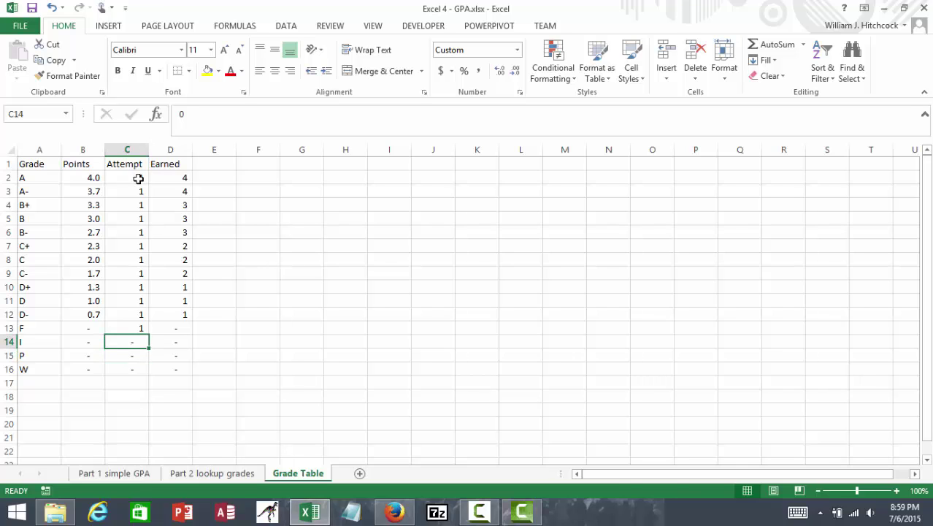
pyautogui.press('Down')
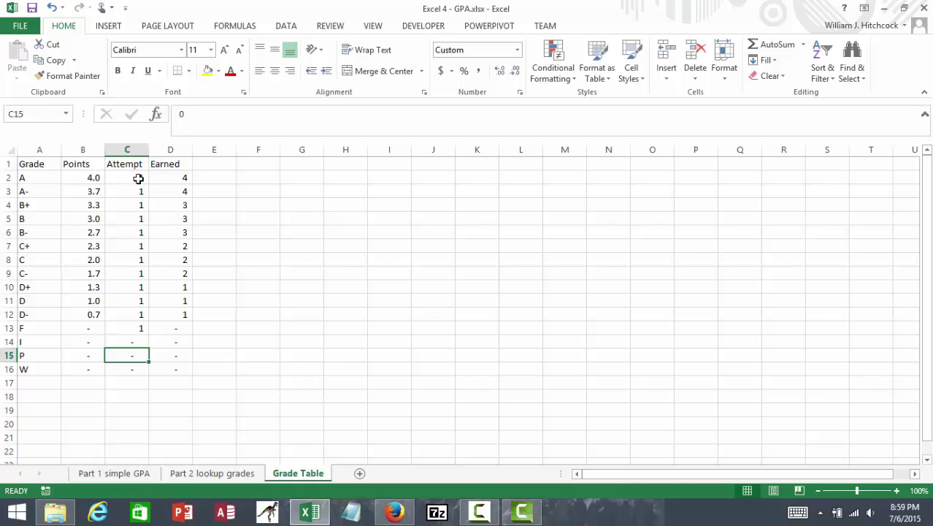
pyautogui.press('Down')
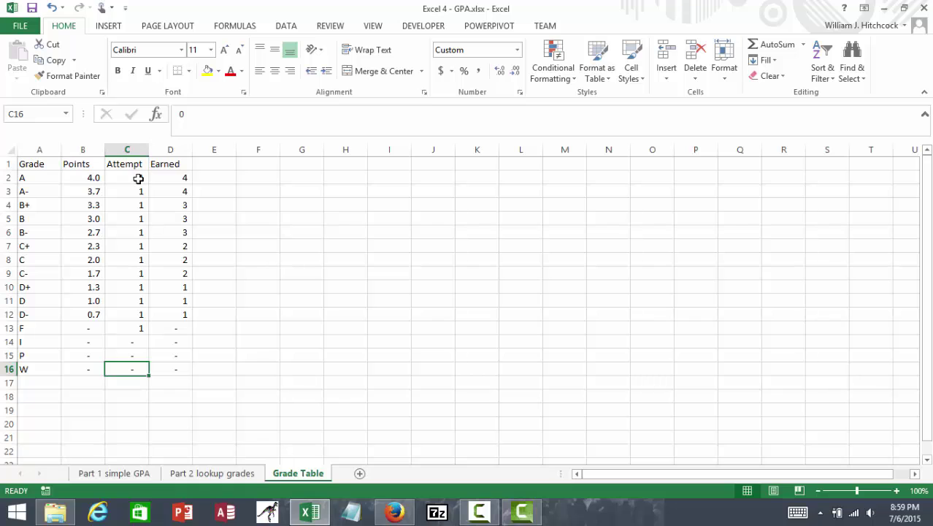
# Enter 1 in the Earned column for grades A through D- in D2:D12.
pyautogui.press('Right')
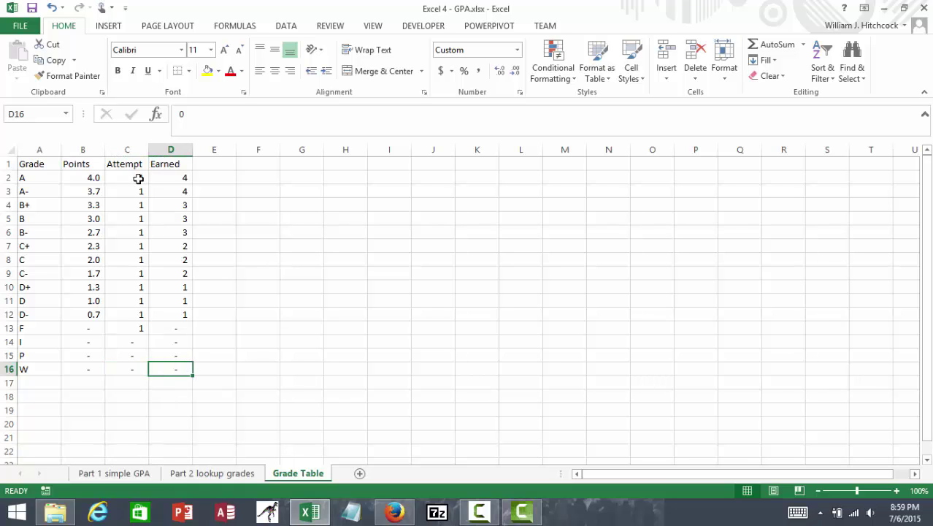
pyautogui.press('Up')
pyautogui.press('Up')
pyautogui.press('Up')
pyautogui.press('Up')
pyautogui.press('Up')
pyautogui.press('Up')
pyautogui.press('Up')
pyautogui.press('Up')
pyautogui.press('Up')
pyautogui.press('Up')
pyautogui.press('Up')
pyautogui.press('Up')
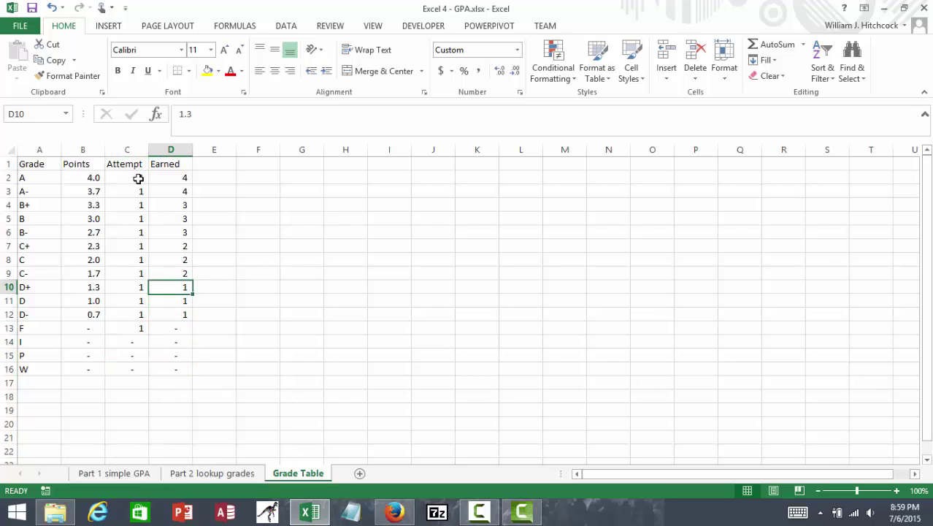
pyautogui.press('Up')
pyautogui.press('Up')
pyautogui.write('1')
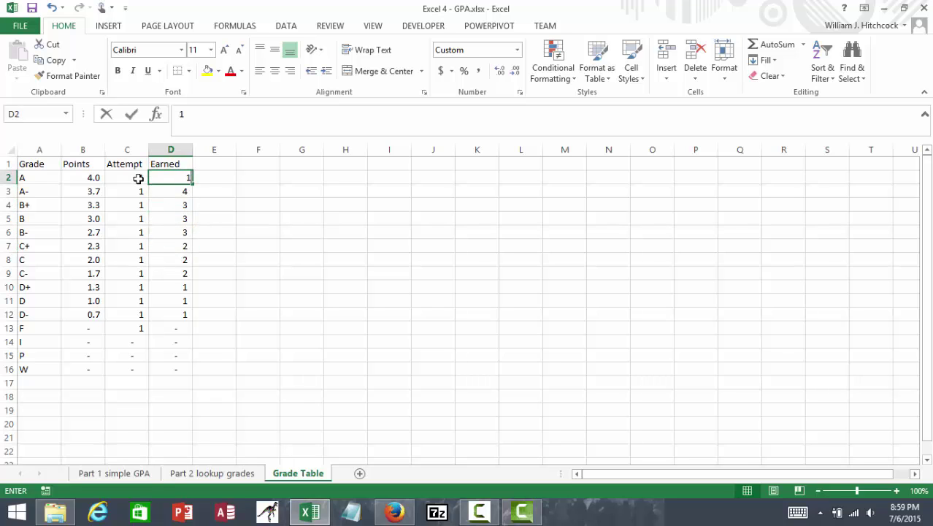
pyautogui.press('Return')
pyautogui.write('1')
pyautogui.press('Return')
pyautogui.write('1')
pyautogui.press('Return')
pyautogui.write('1')
pyautogui.press('Return')
pyautogui.write('1')
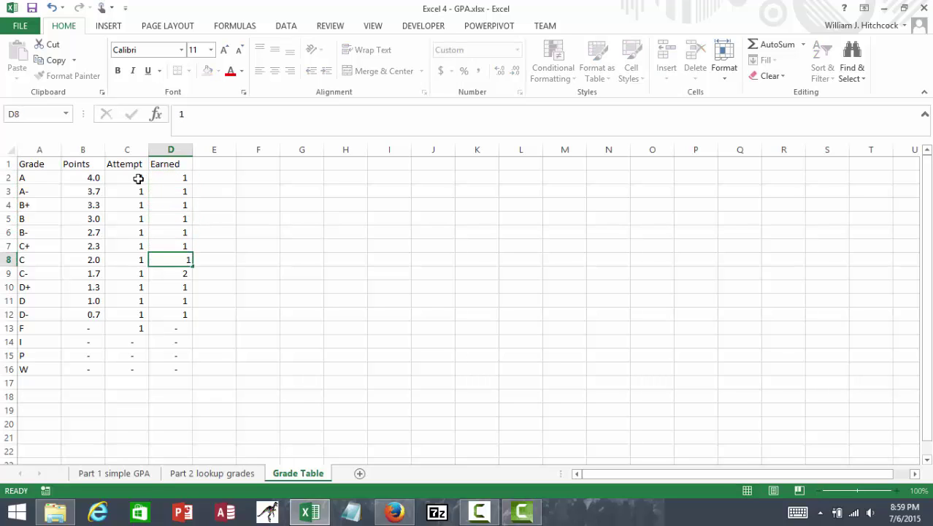
pyautogui.write(' 1 1 1 1')
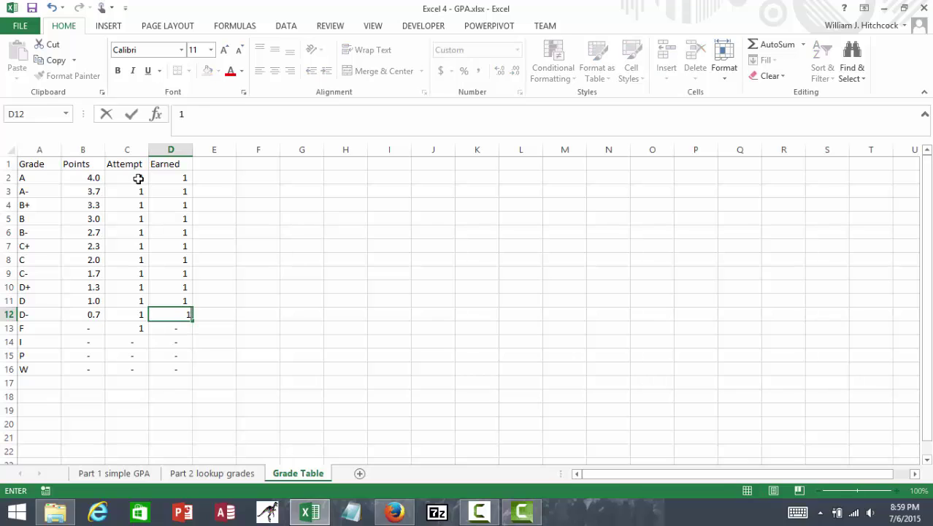
# Enter 1 in the Earned column for grade P, leaving F and I at zero.
pyautogui.press('Down')
pyautogui.press('Down')
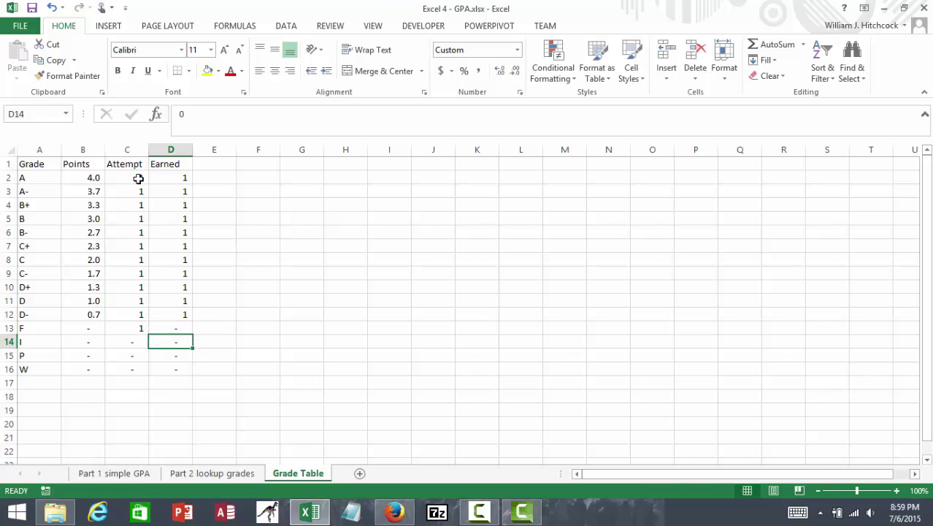
pyautogui.press('Down')
pyautogui.write('1')
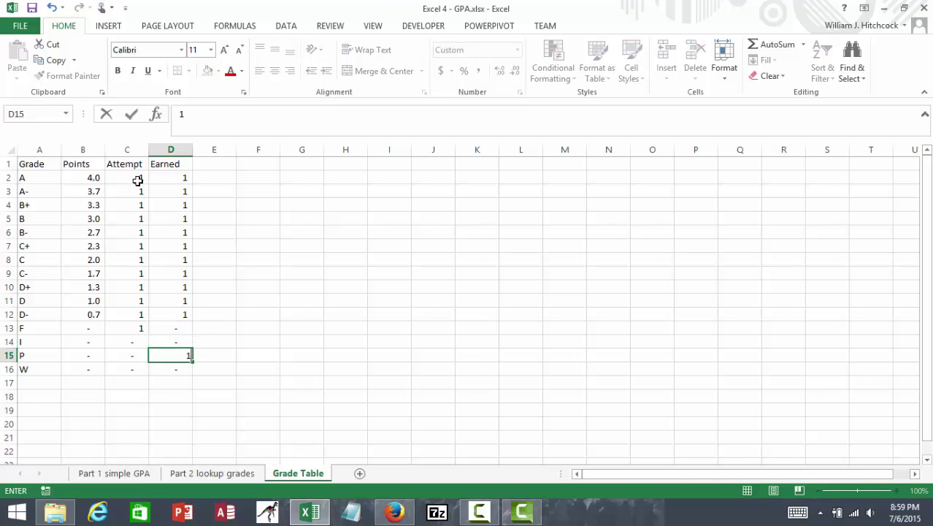
pyautogui.press('Return')
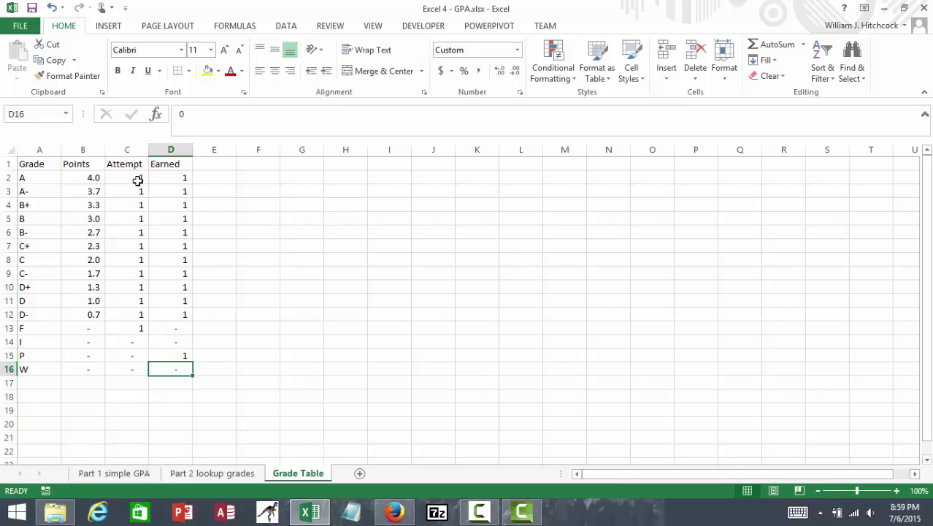
# On the Part 2 lookup grades sheet, enter =VLOOKUP(F2,GradeTable,3,FALSE) as the Attempted Credits formula in I2.
pyautogui.click(208, 476)
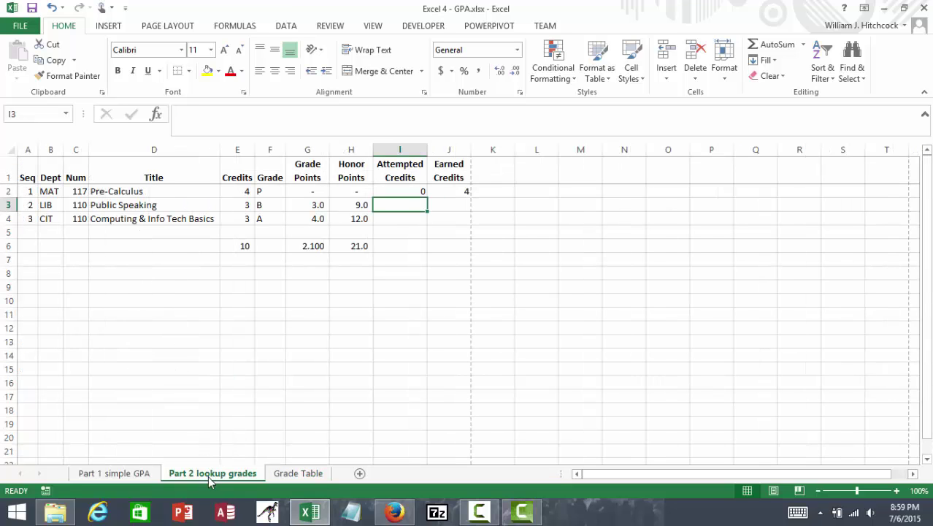
pyautogui.click(310, 188)
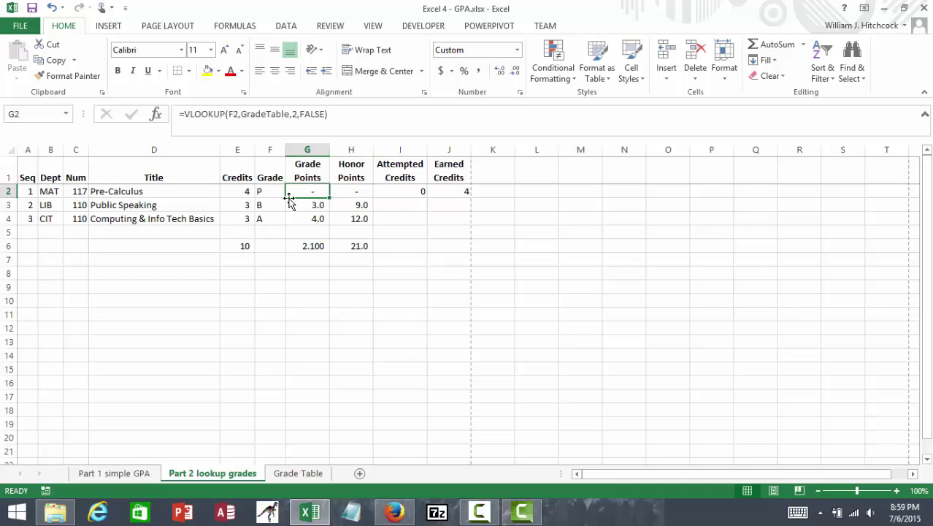
pyautogui.click(409, 192)
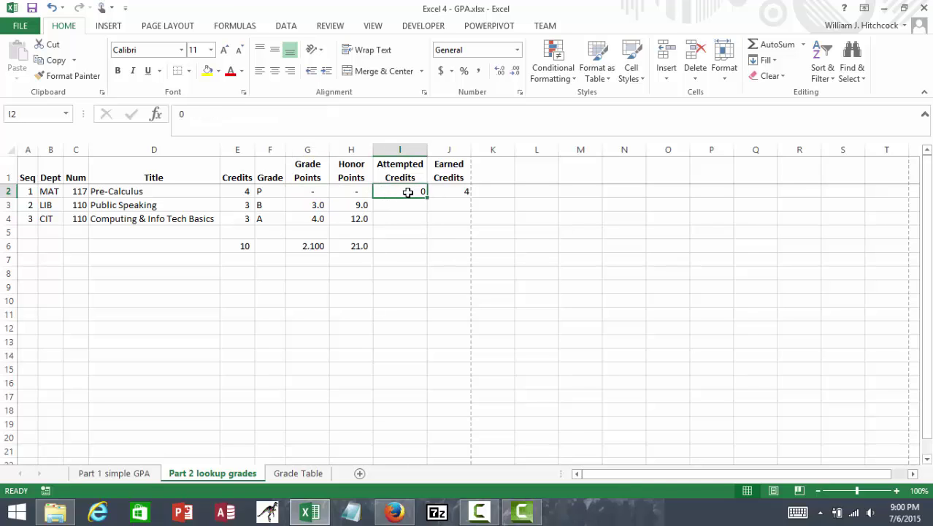
pyautogui.write('=vlo')
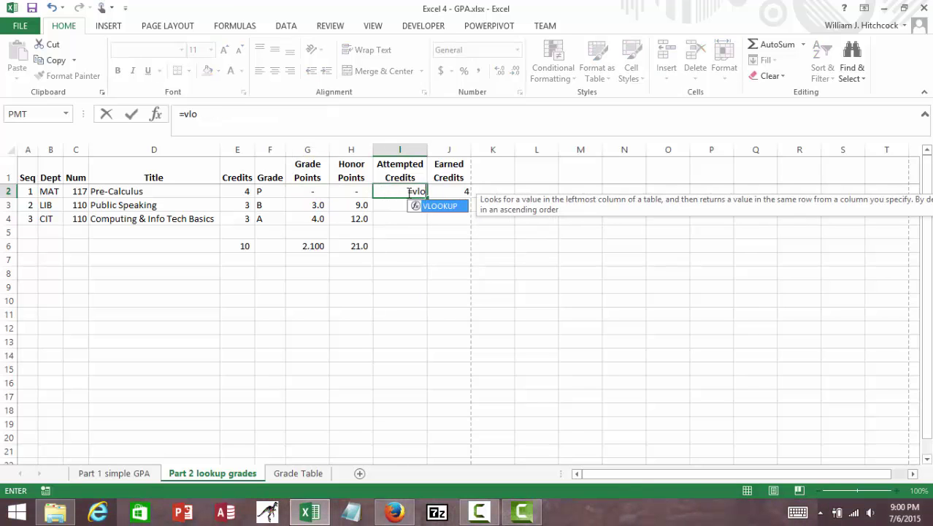
pyautogui.write('okup(')
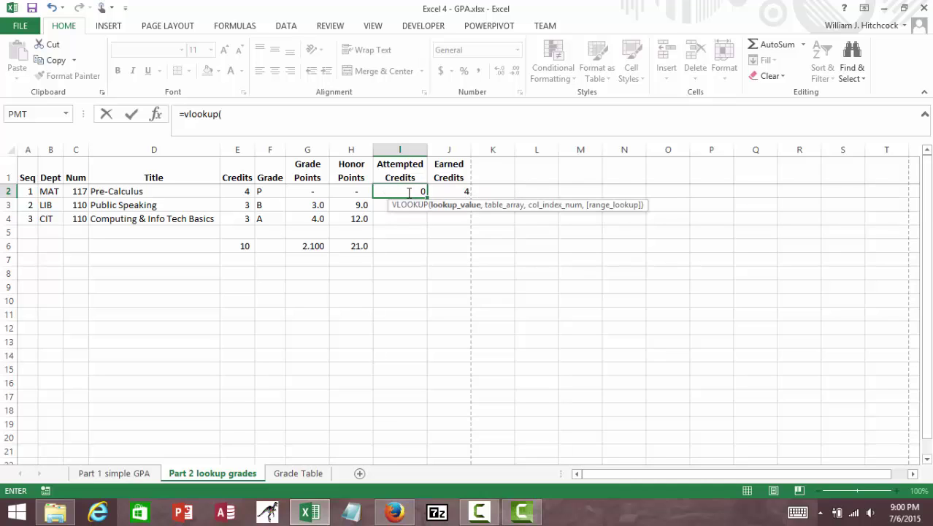
pyautogui.press('Left')
pyautogui.press('Left')
pyautogui.press('Left')
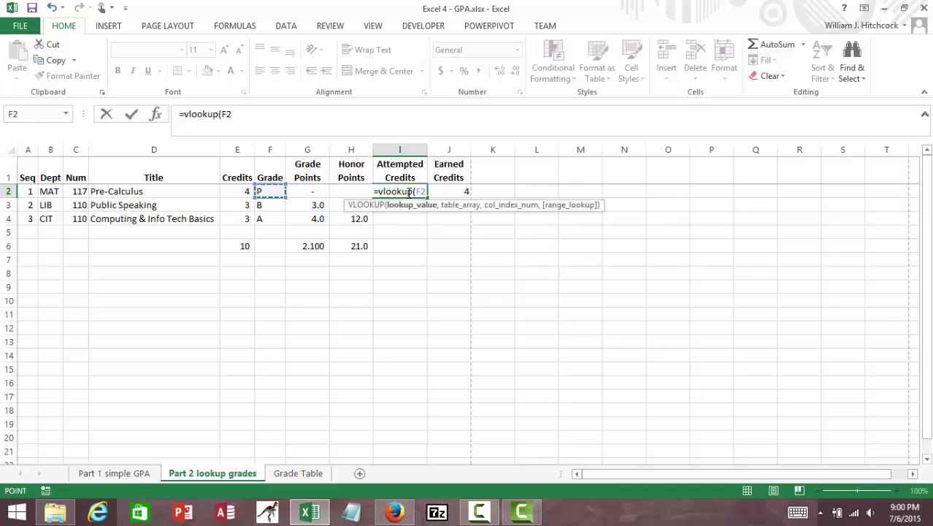
pyautogui.write(',')
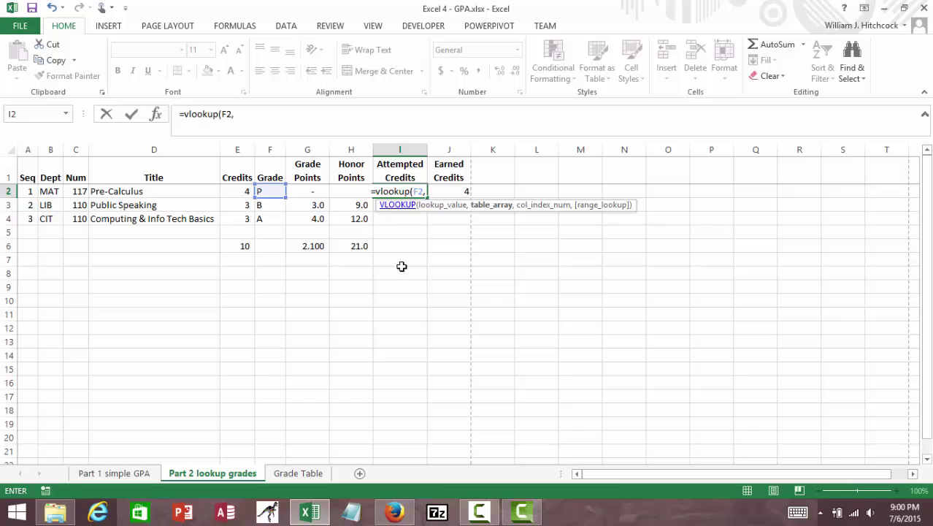
pyautogui.click(279, 476)
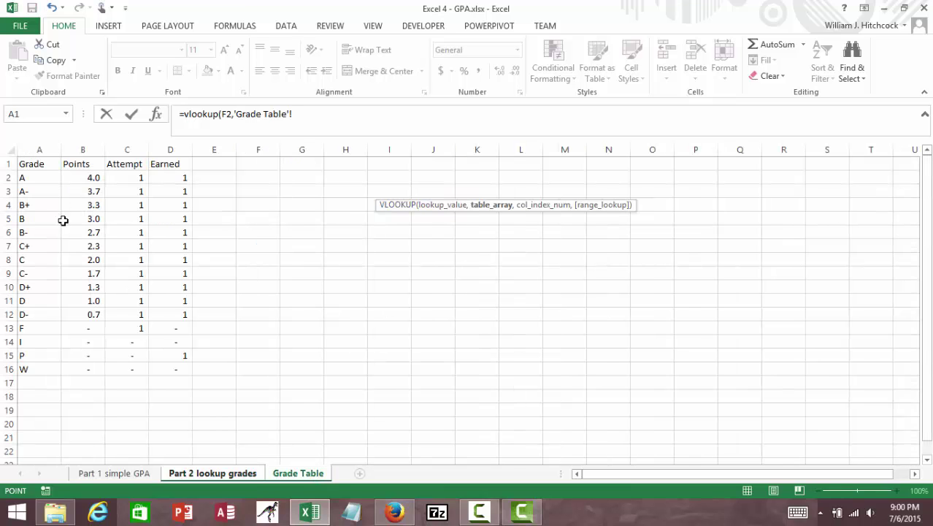
pyautogui.click(36, 184)
pyautogui.moveTo(37, 184)
pyautogui.mouseDown()
pyautogui.moveTo(64, 188)
pyautogui.moveTo(152, 248)
pyautogui.moveTo(189, 388)
pyautogui.moveTo(187, 368)
pyautogui.mouseUp()
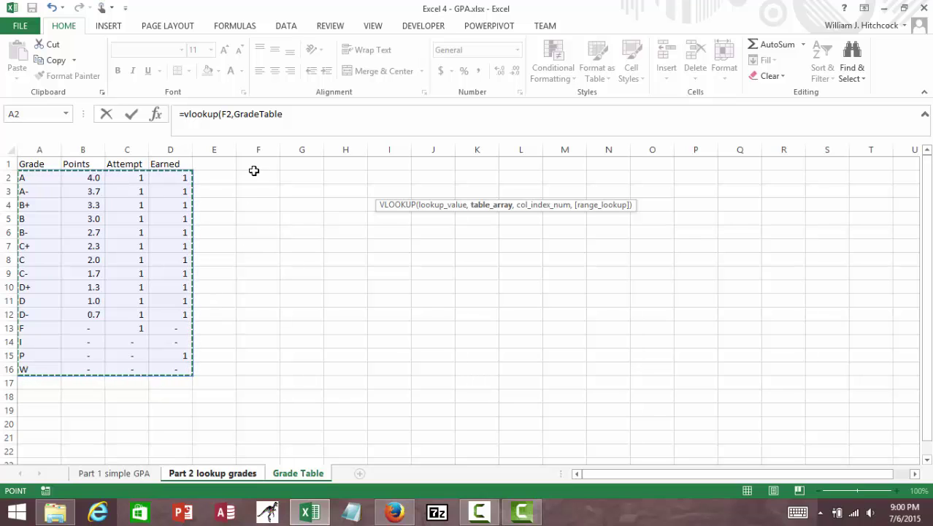
pyautogui.write(',')
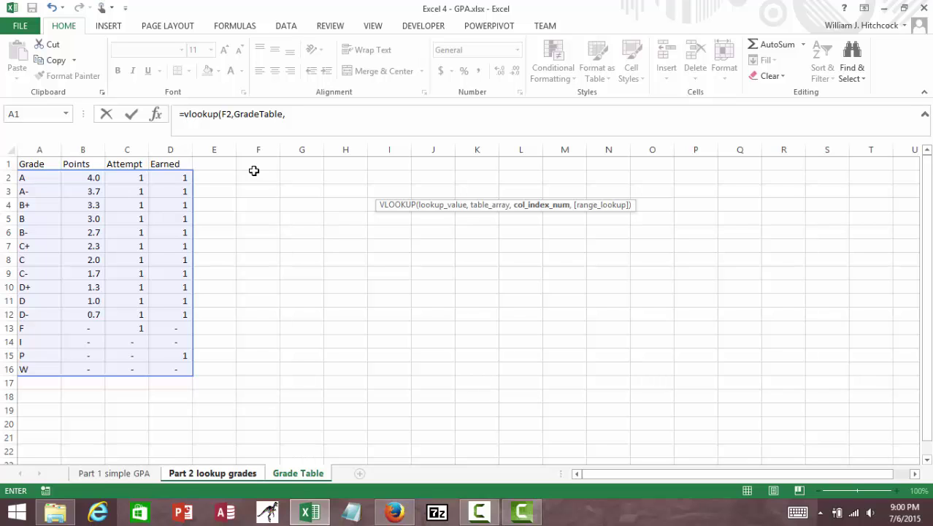
pyautogui.write('3,')
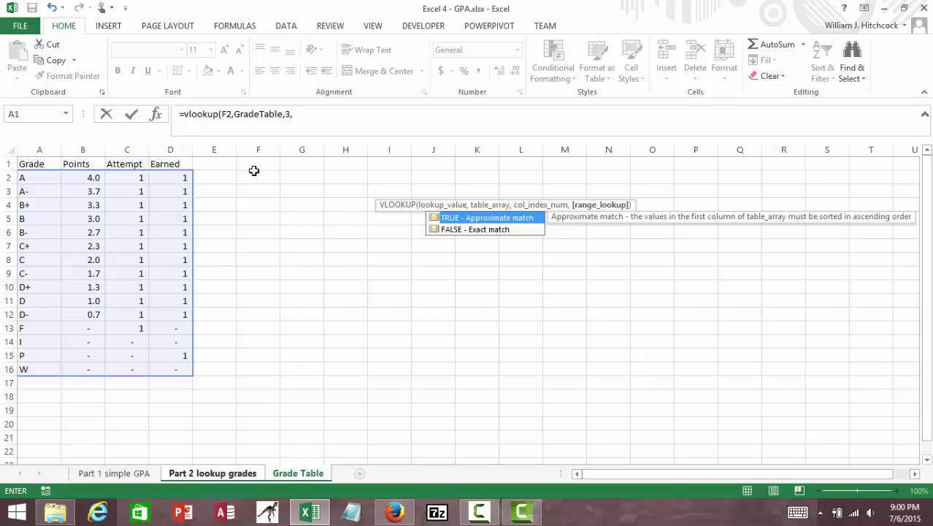
pyautogui.write('fal')
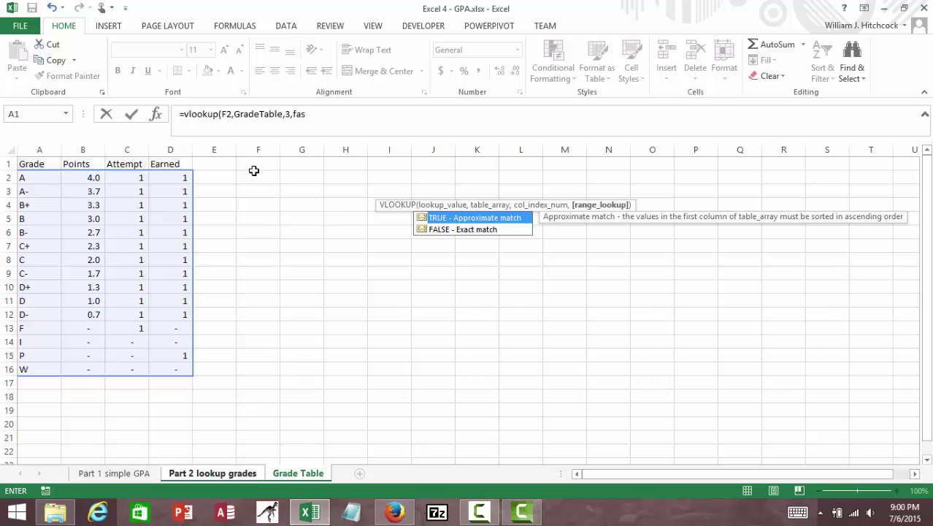
pyautogui.write('se)')
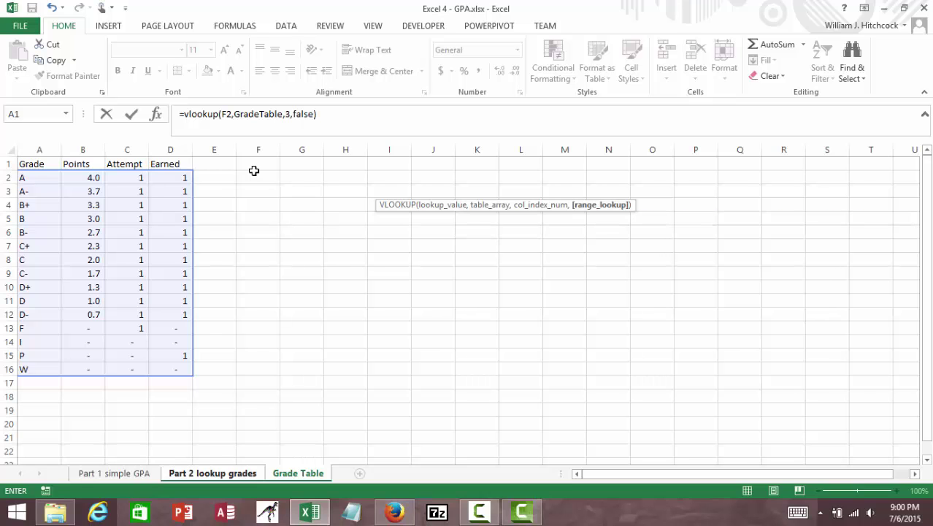
pyautogui.press('Return')
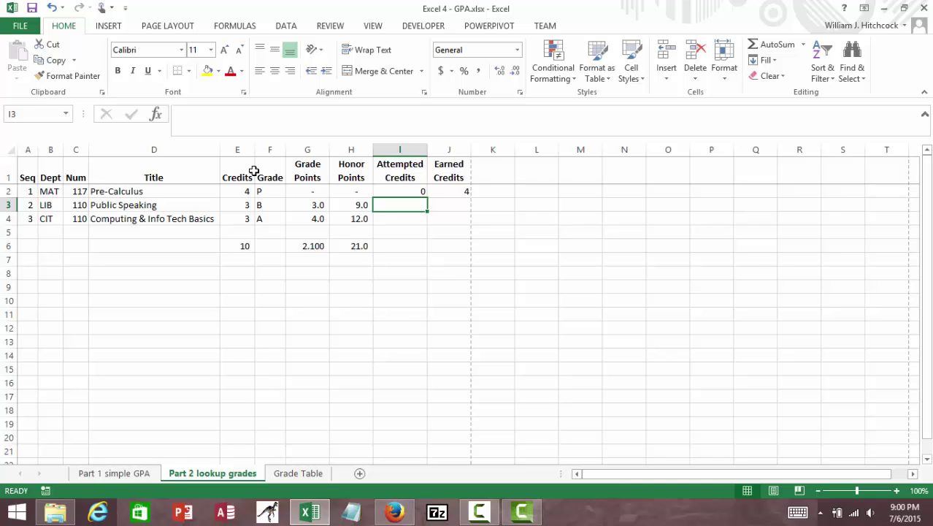
# Enter =VLOOKUP(F2,GradeTable,4,FALSE) as the Earned Credits formula in J2.
pyautogui.press('Up')
pyautogui.press('Right')
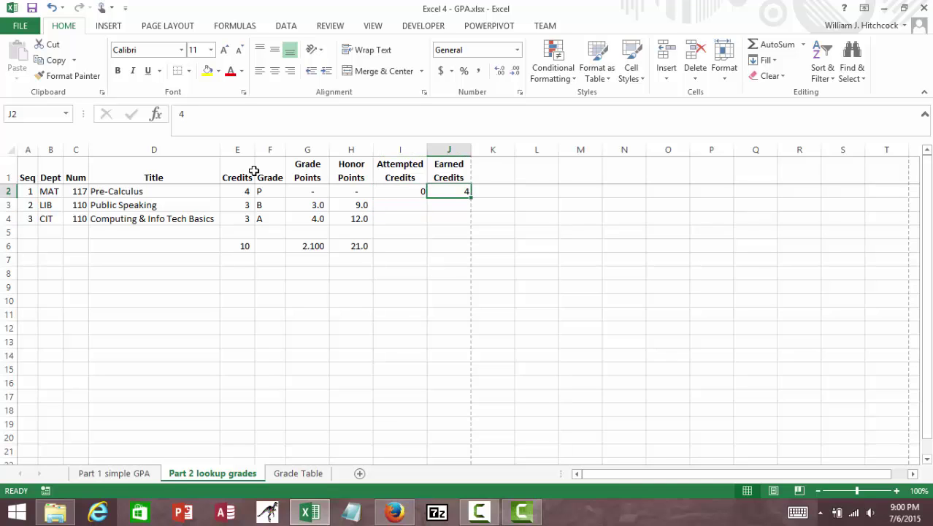
pyautogui.write('=')
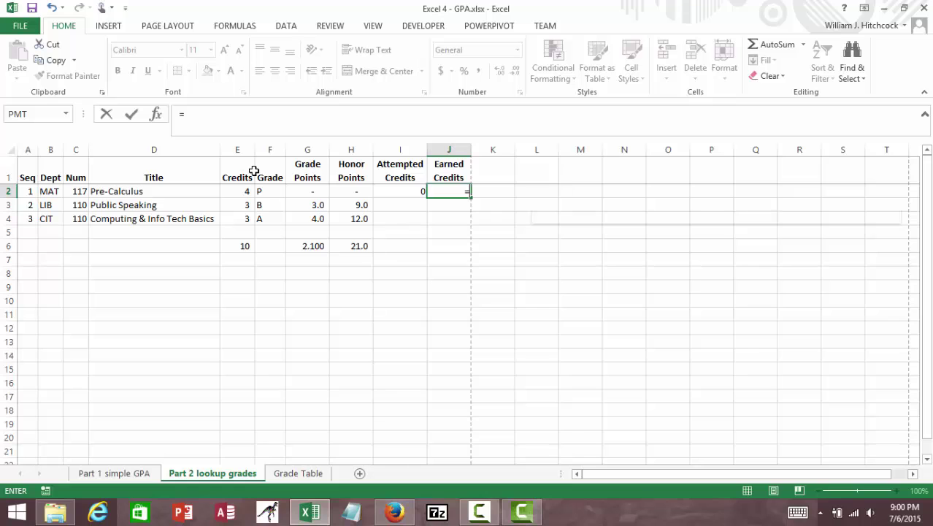
pyautogui.write('vlookup(')
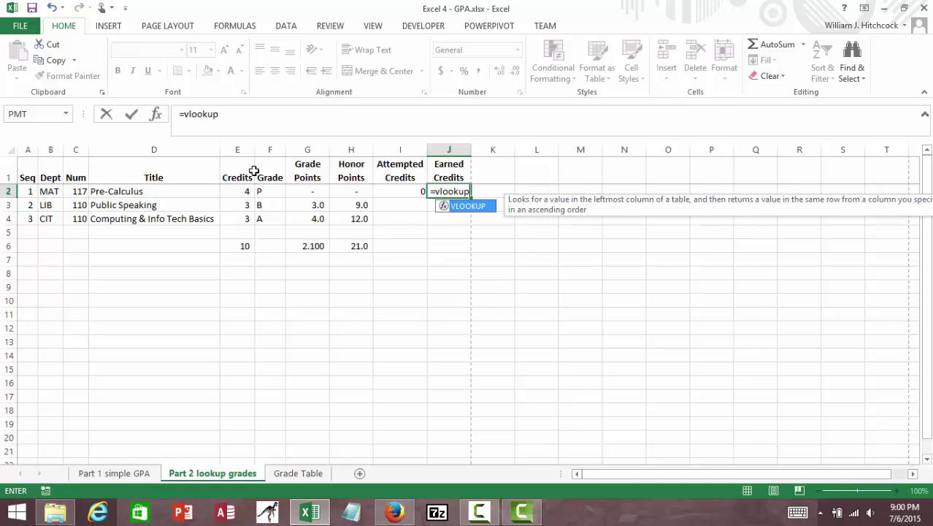
pyautogui.press('Left')
pyautogui.press('Left')
pyautogui.press('Left')
pyautogui.press('Left')
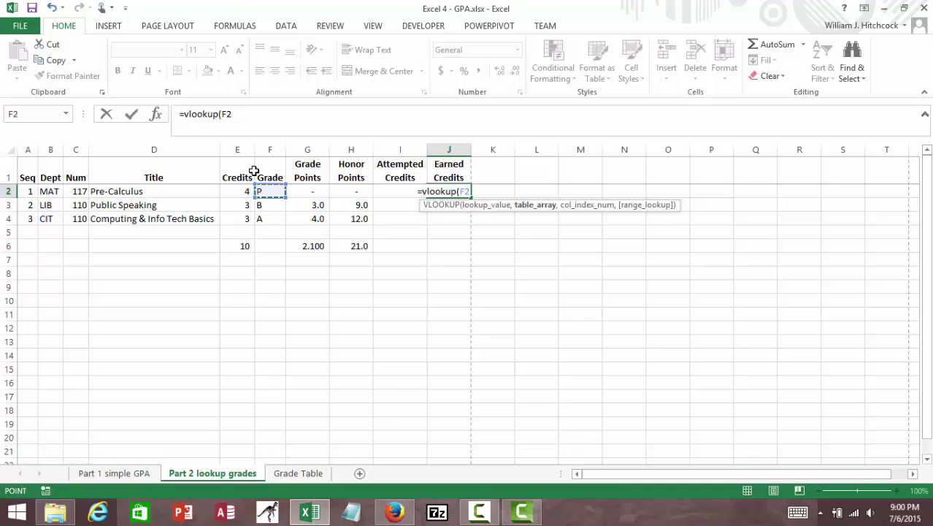
pyautogui.write(',')
pyautogui.click(294, 474)
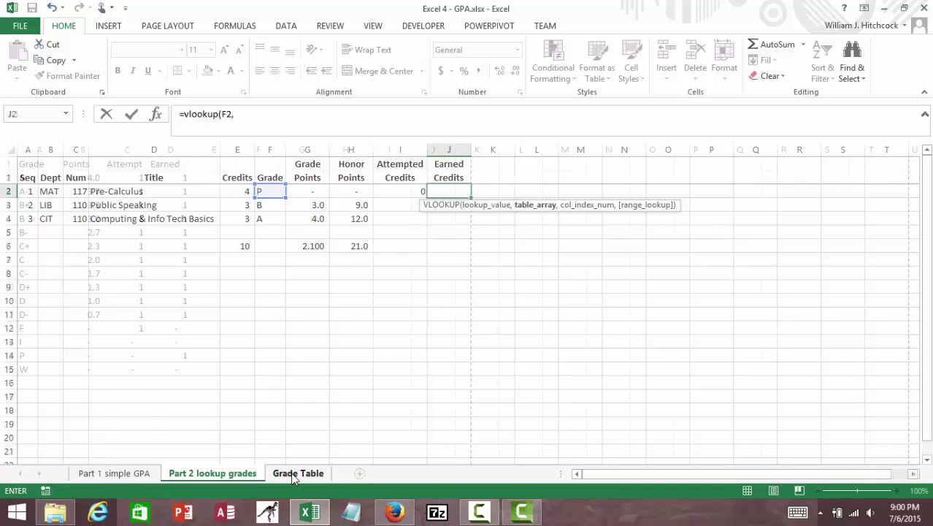
pyautogui.click(41, 183)
pyautogui.moveTo(42, 183); pyautogui.dragTo(183, 372)
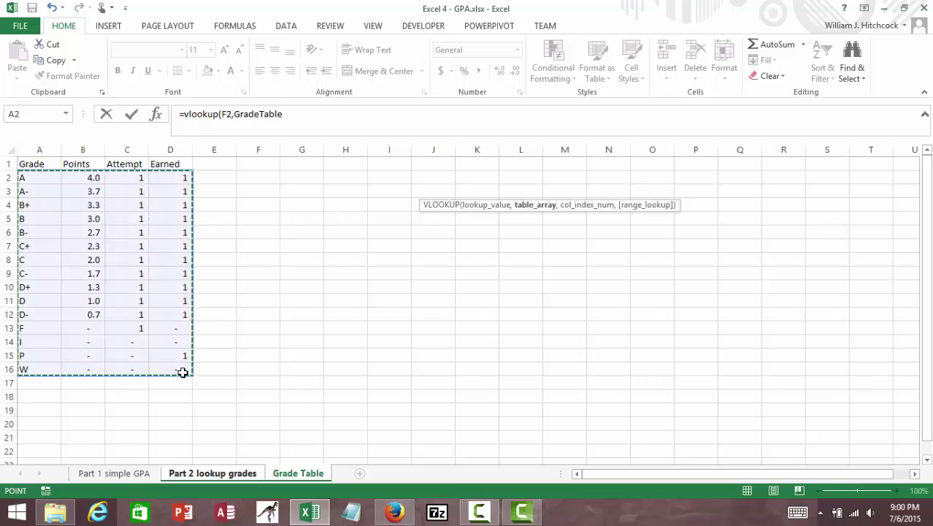
pyautogui.write(',')
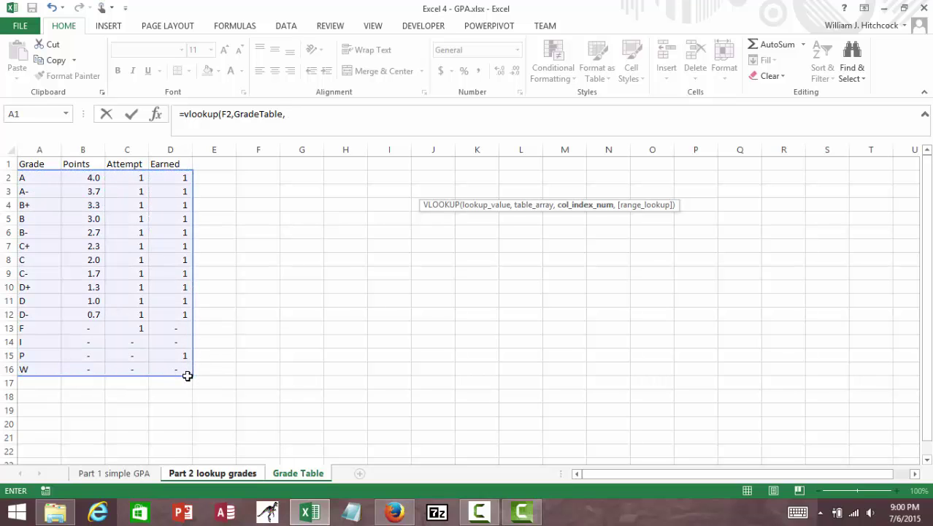
pyautogui.write('4,fal')
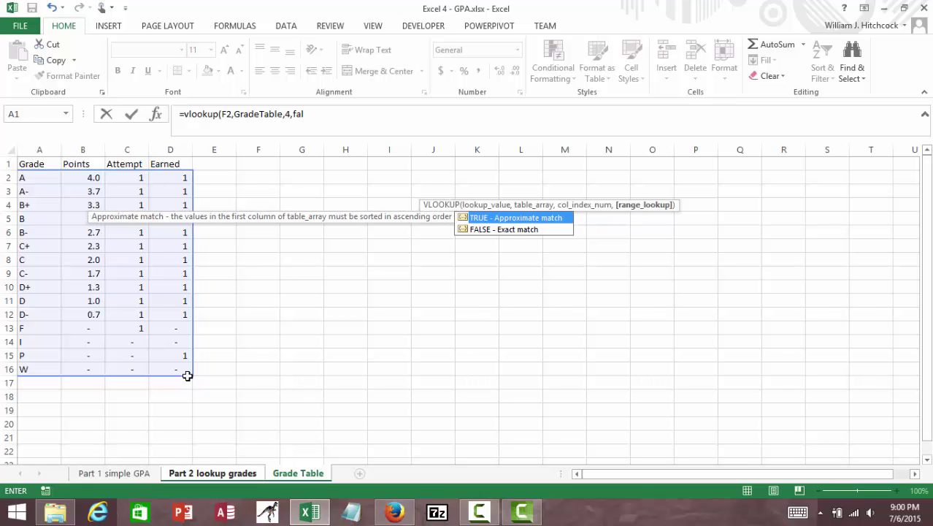
pyautogui.write('se')
pyautogui.press('Return')
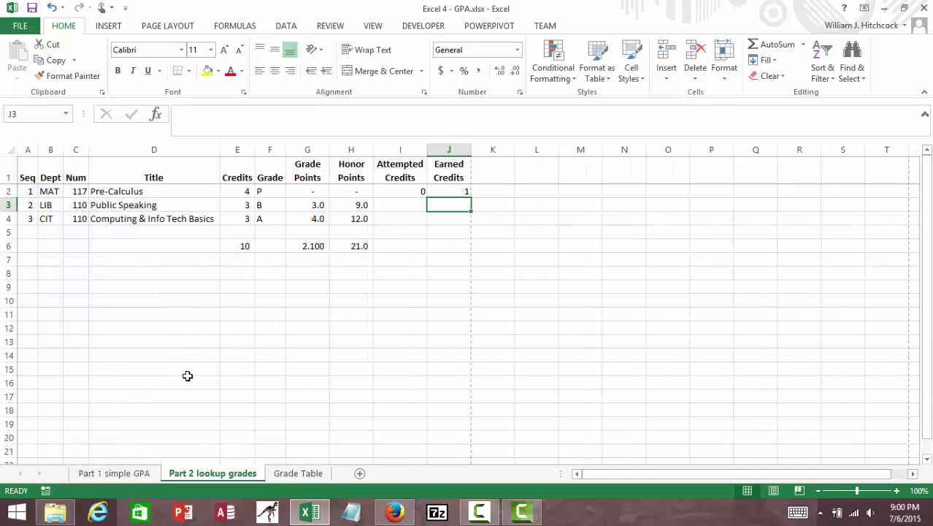
# Fill the Attempted and Earned Credits formulas in I2:J2 down through row 4.
pyautogui.press('Up')
pyautogui.press('Left')
pyautogui.hotkey('shift', 'Right')
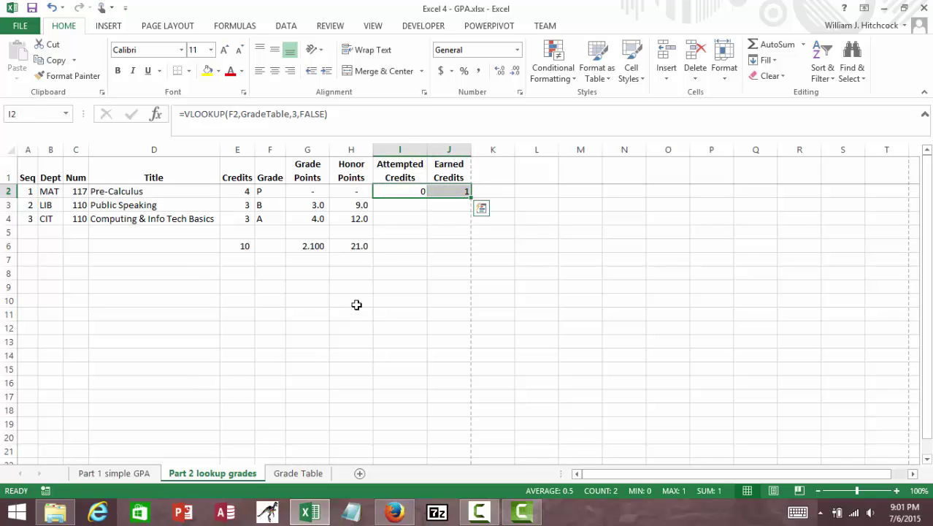
pyautogui.moveTo(470, 197); pyautogui.dragTo(469, 220)
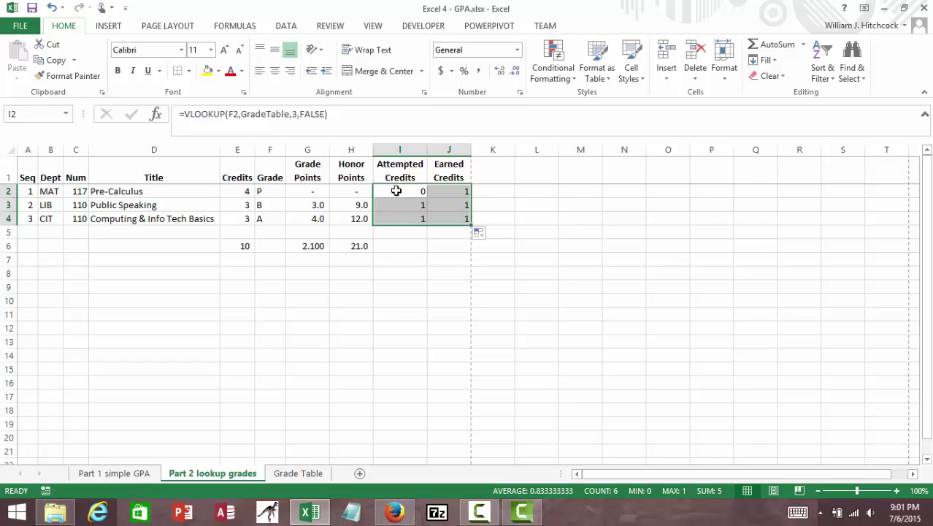
# Check the copied lookup formulas in the Attempted Credits and Earned Credits columns, rows 2 to 4.
pyautogui.press('Down')
pyautogui.press('Down')
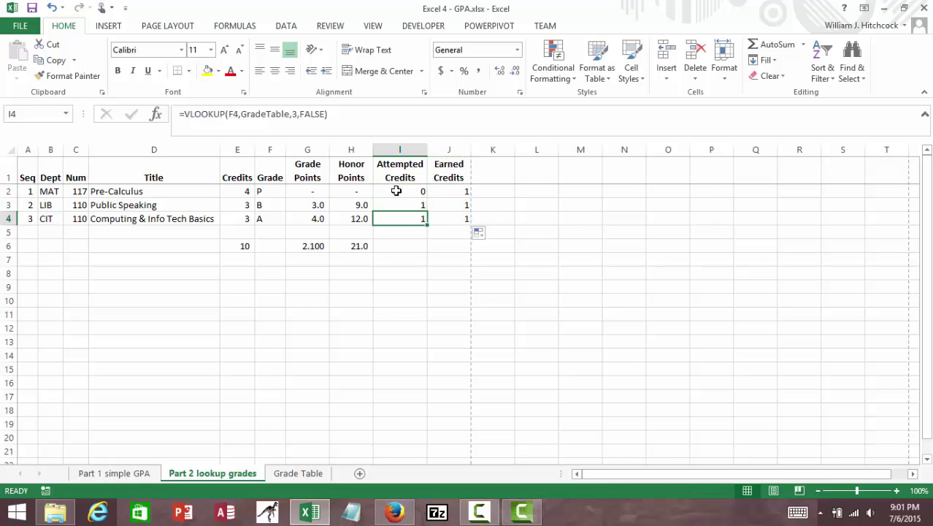
pyautogui.press('Up')
pyautogui.press('Up')
pyautogui.press('Up')
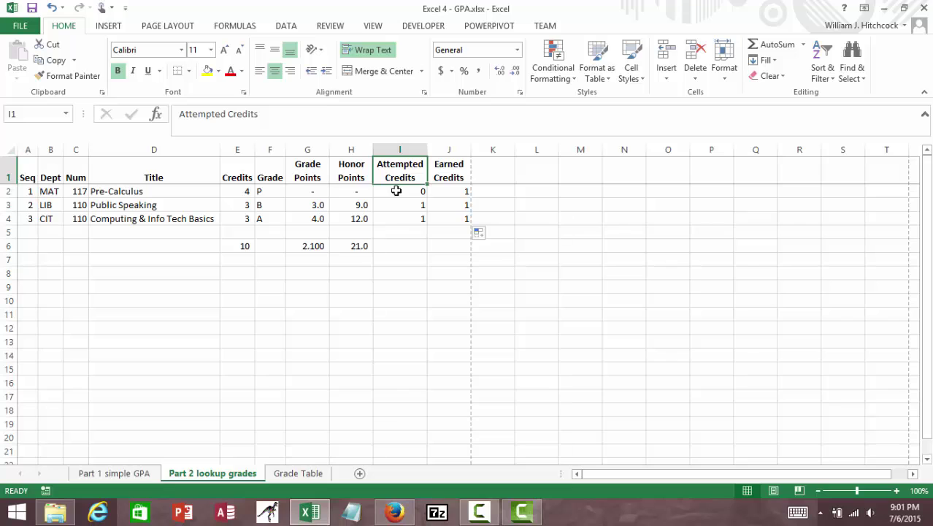
pyautogui.press('Down')
pyautogui.press('Down')
pyautogui.press('Down')
pyautogui.press('Right')
pyautogui.press('Up')
pyautogui.press('Up')
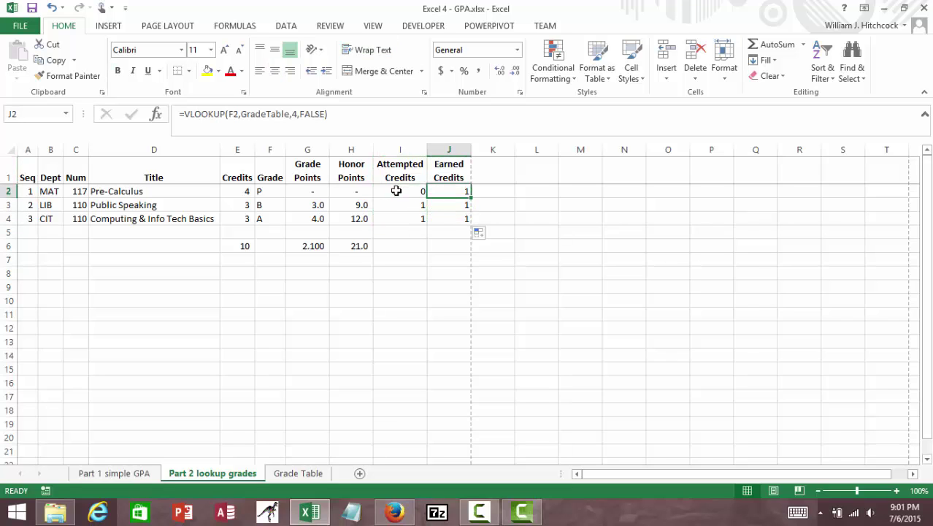
# Multiply the Attempted Credits lookup in I2 by the course credits in E2.
pyautogui.press('Left')
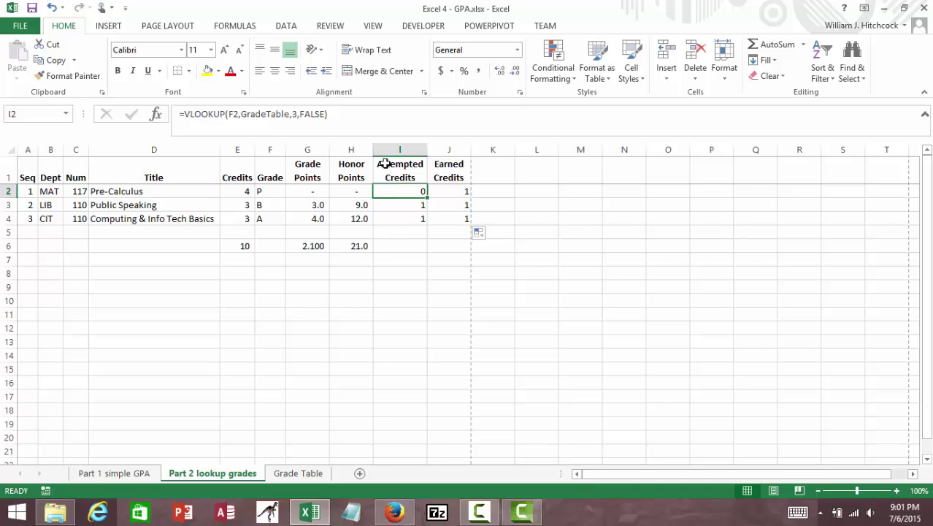
pyautogui.click(352, 117)
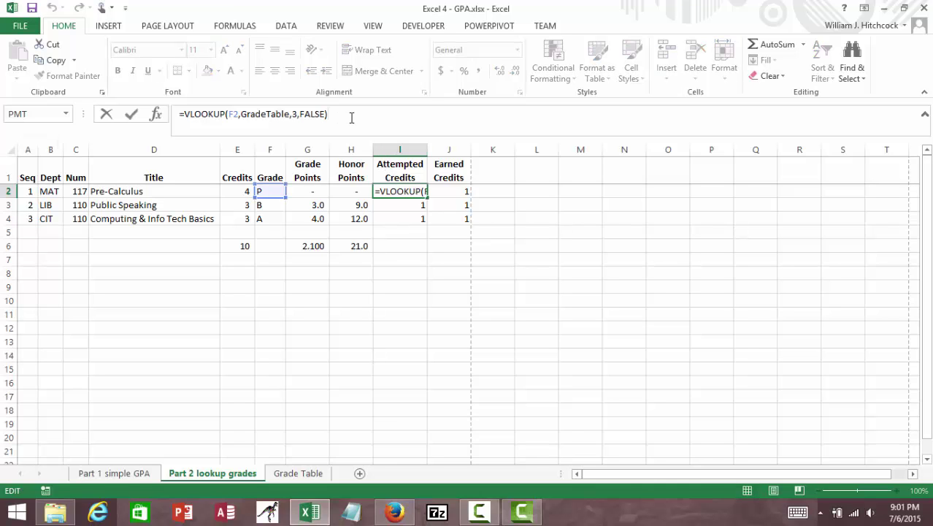
pyautogui.write('*')
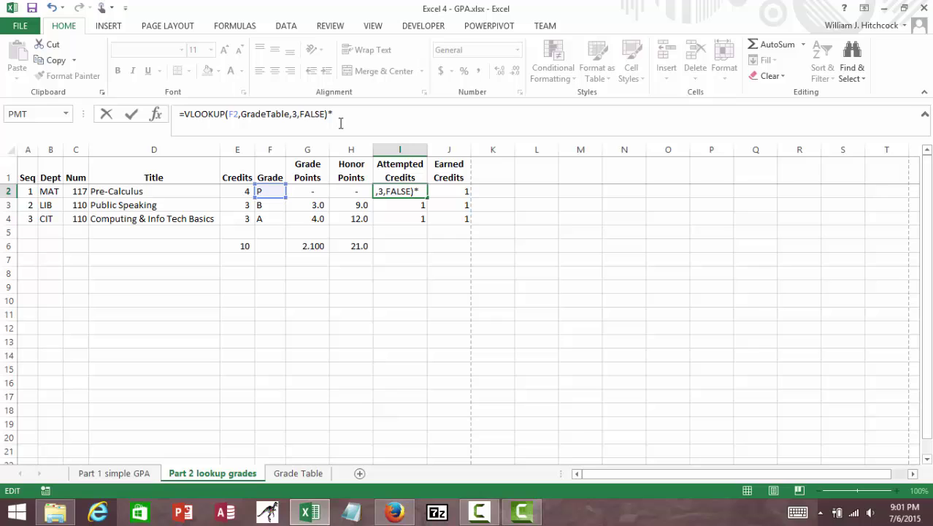
pyautogui.click(237, 191)
pyautogui.hotkey('ctrl', 'Return')
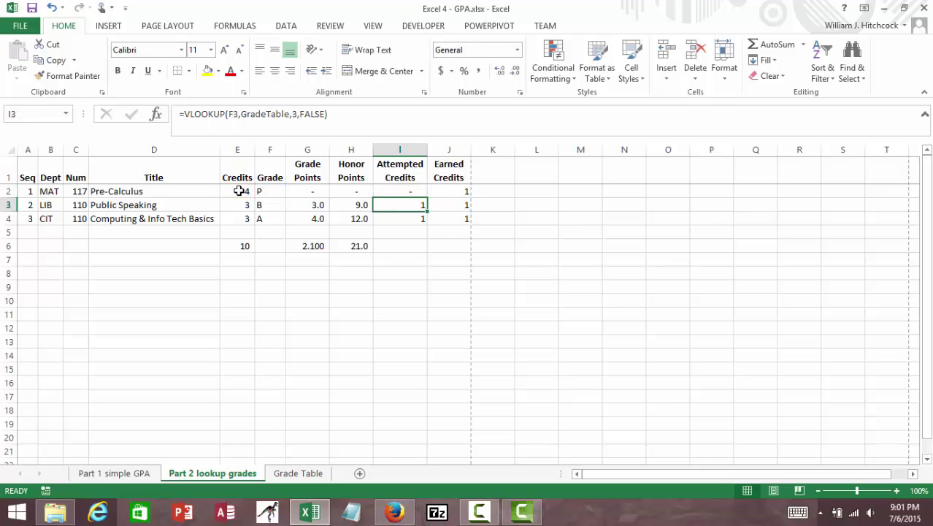
# Multiply the Earned Credits lookup in J2 by the course credits in E2.
pyautogui.click(437, 191)
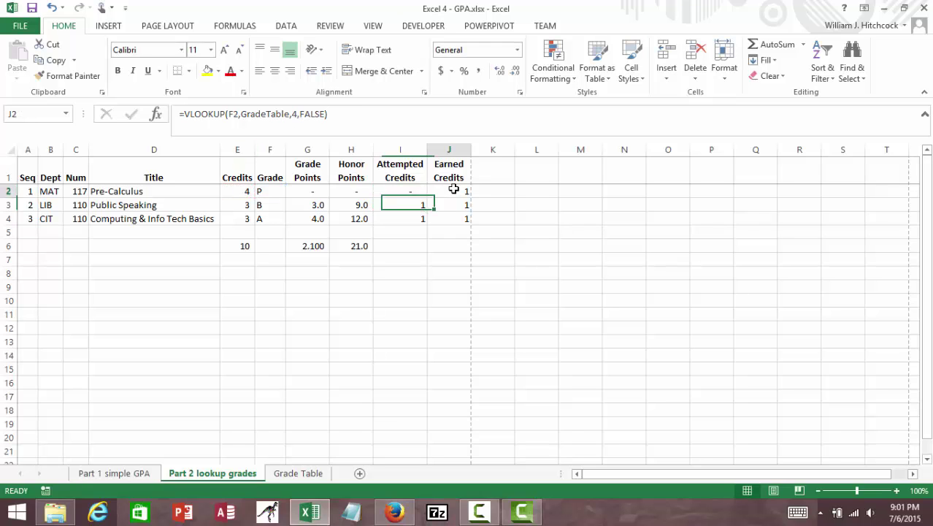
pyautogui.click(343, 114)
pyautogui.write('*')
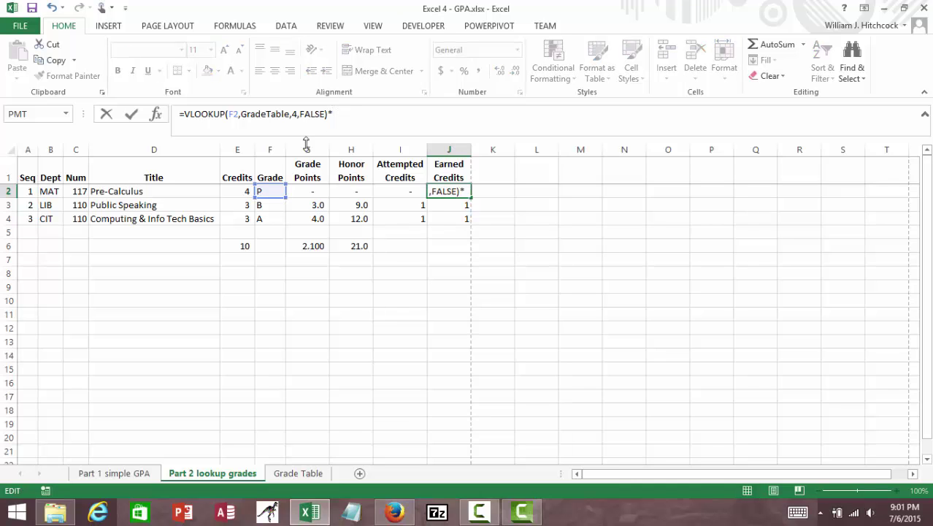
pyautogui.click(237, 189)
pyautogui.press('Return')
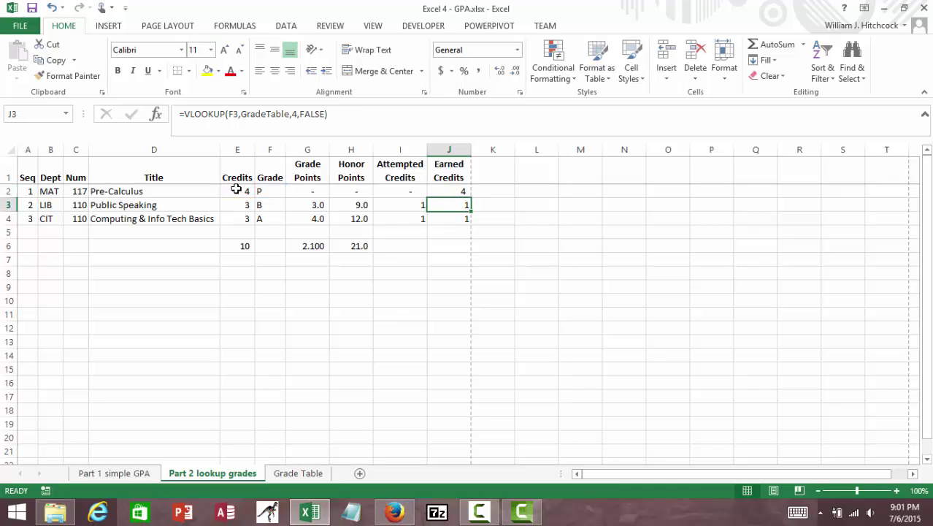
# Fill the credit-multiplied Attempted and Earned Credits formulas from I2:J2 down through row 4.
pyautogui.click(413, 192)
pyautogui.moveTo(413, 192); pyautogui.dragTo(469, 229)
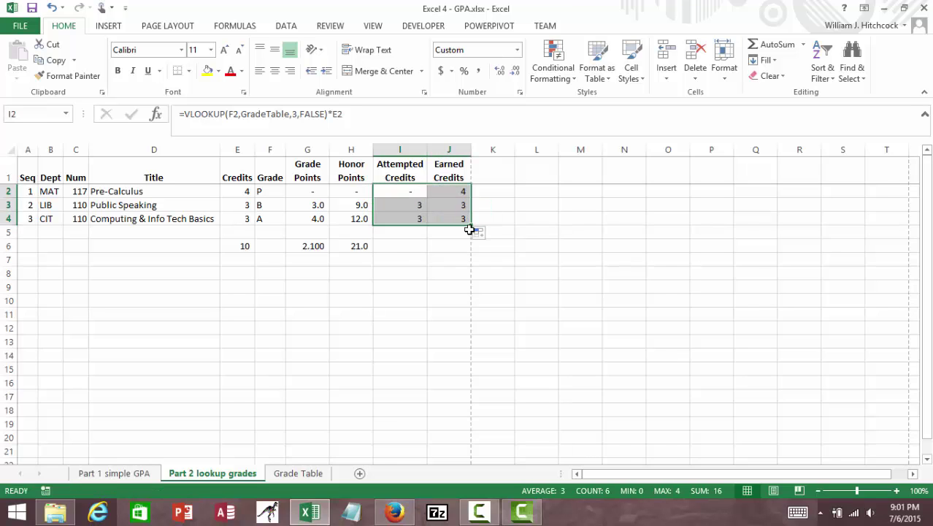
# Copy the credits total formula from E6 into I6:J6 to total the Attempted and Earned Credits, and check both formulas.
pyautogui.click(349, 246)
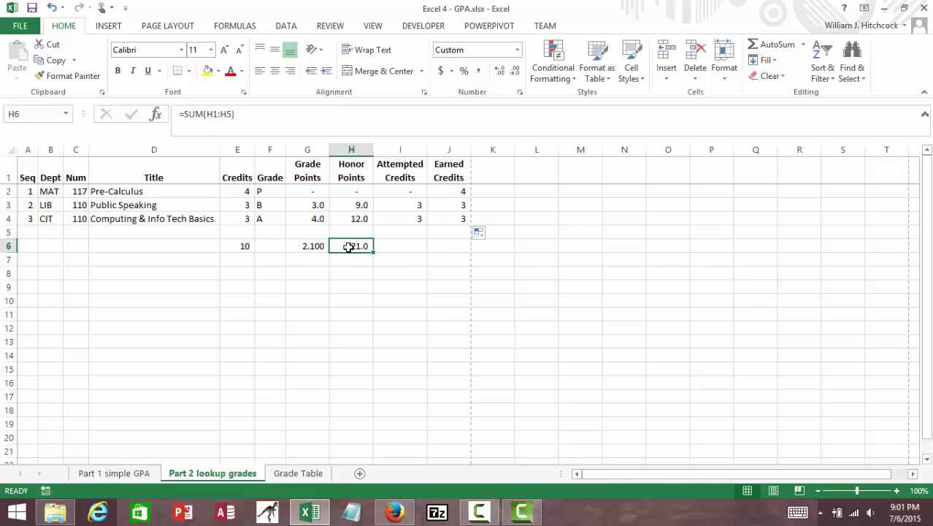
pyautogui.press('Left')
pyautogui.press('Left')
pyautogui.press('Left')
pyautogui.hotkey('ctrl', 'c')
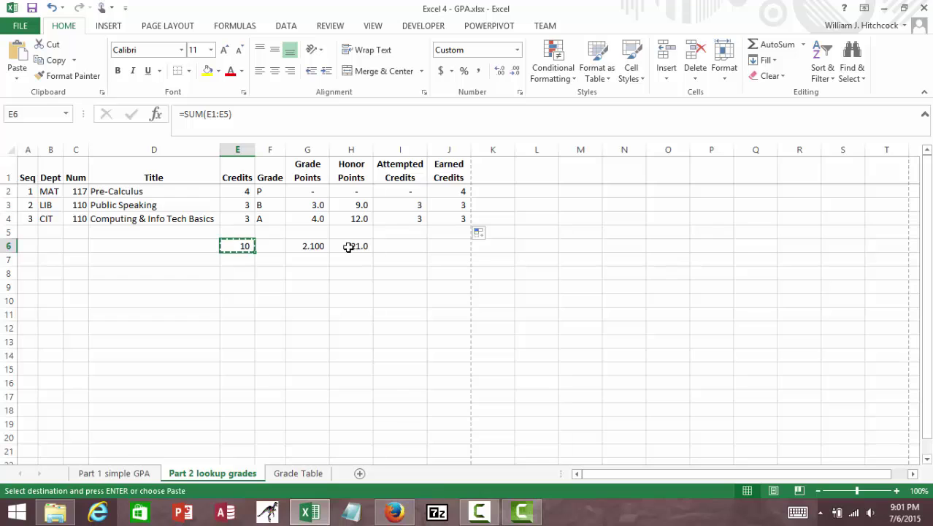
pyautogui.press('Right')
pyautogui.press('Right')
pyautogui.press('Right')
pyautogui.press('Right')
pyautogui.hotkey('shift', 'Right')
pyautogui.press('Return')
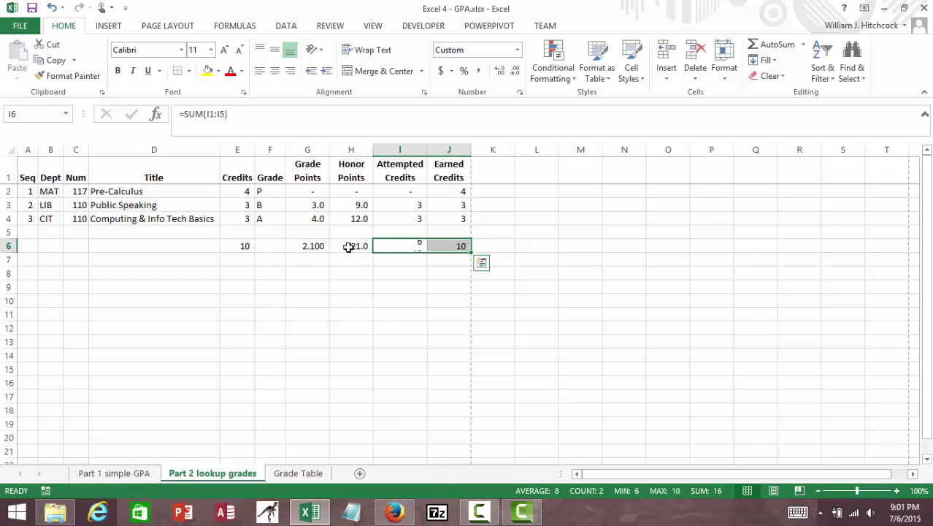
pyautogui.hotkey('shift', 'Left')
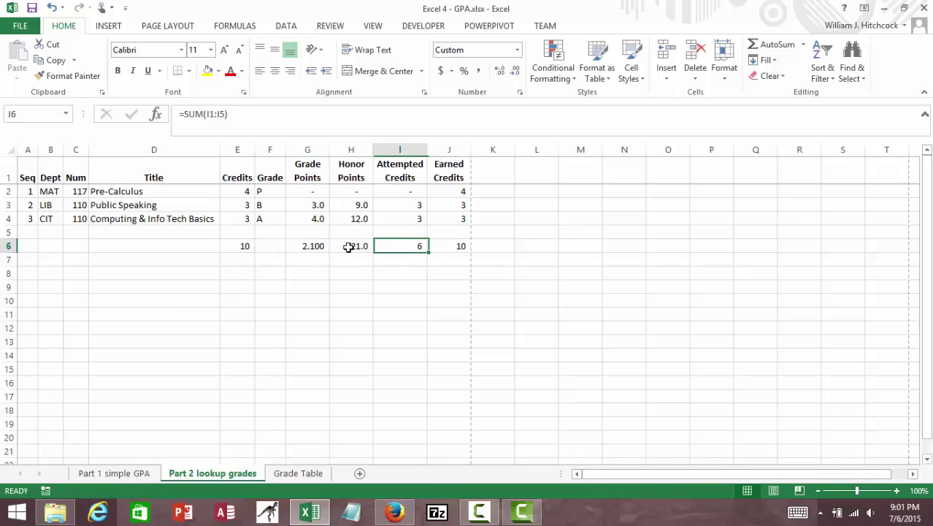
pyautogui.press('Right')
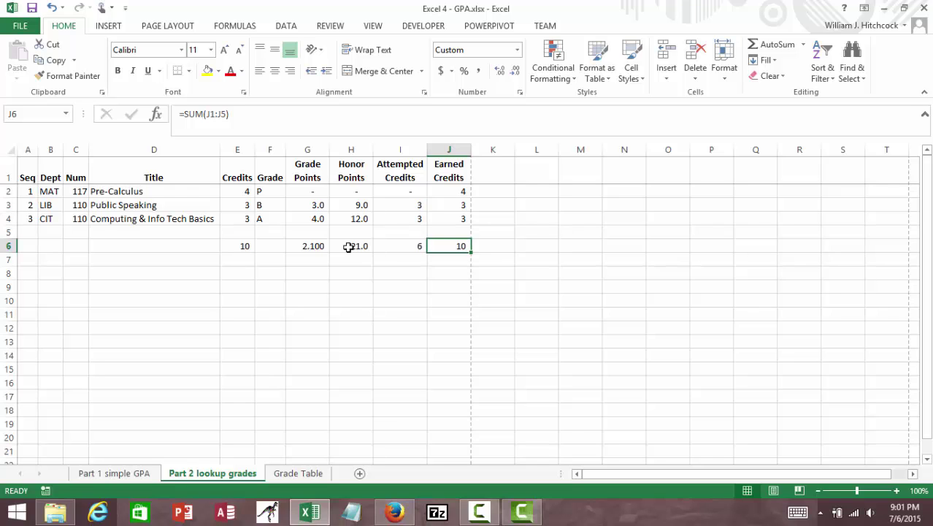
# Change the GPA formula in G6 to divide honor points by attempted credits, =H6/I6.
pyautogui.press('Left')
pyautogui.press('Left')
pyautogui.press('Left')
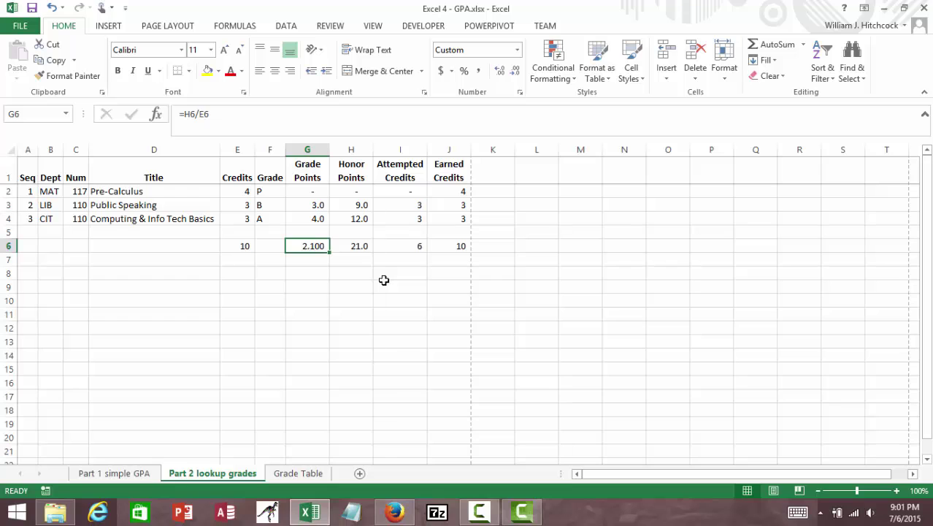
pyautogui.write('=')
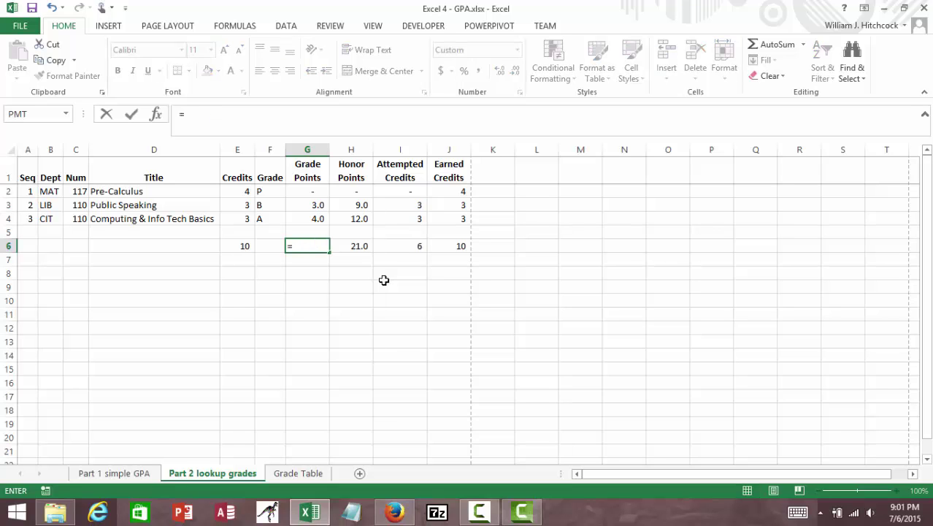
pyautogui.press('Right')
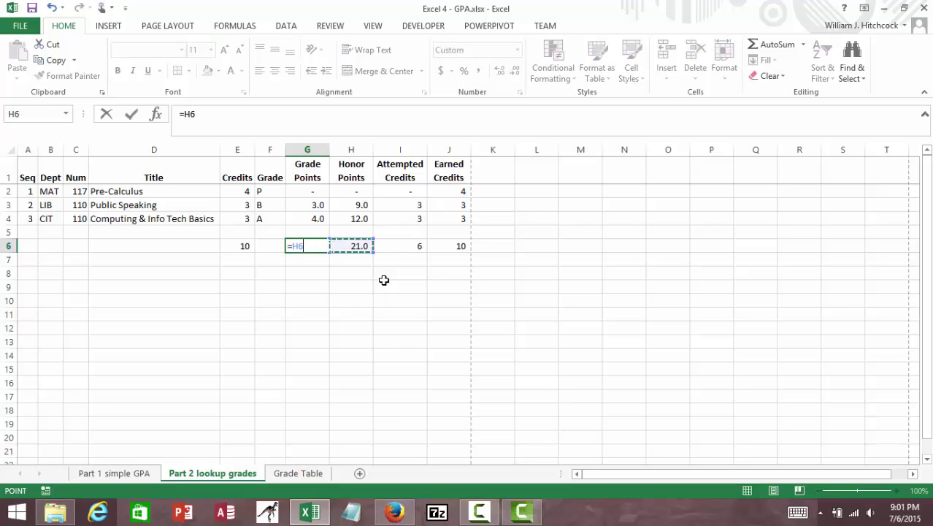
pyautogui.write('/')
pyautogui.press('Right')
pyautogui.press('Right')
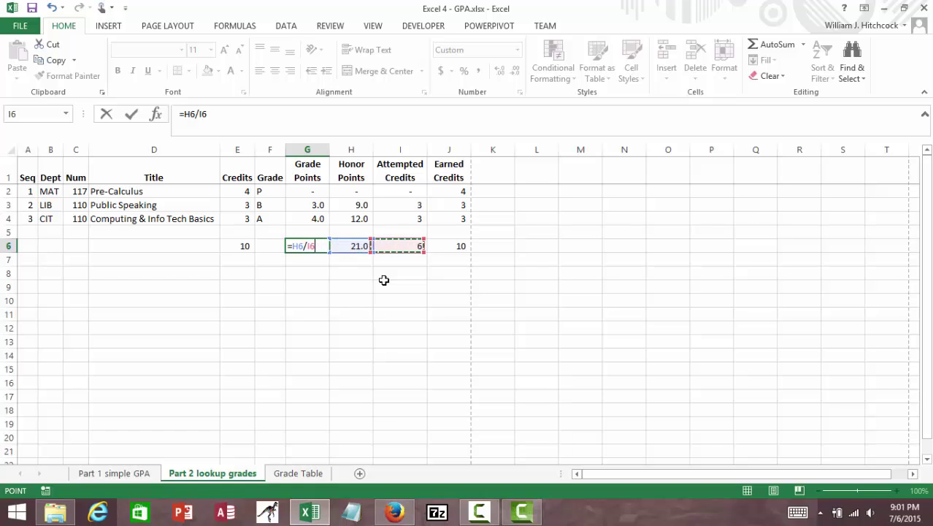
pyautogui.press('Return')
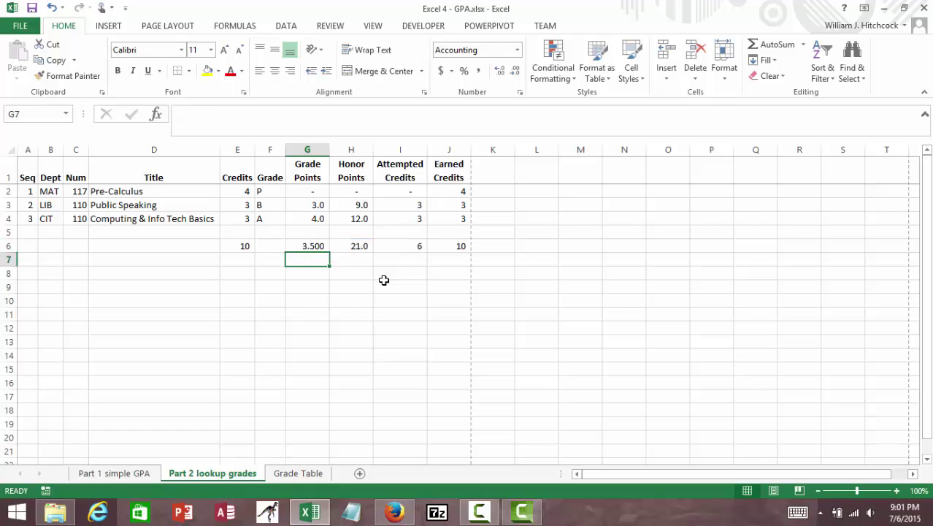
# Examine the grade points and grades in rows 2 to 4 against the GPA in G6.
pyautogui.press('Up')
pyautogui.press('Up')
pyautogui.press('Up')
pyautogui.press('Up')
pyautogui.press('Up')
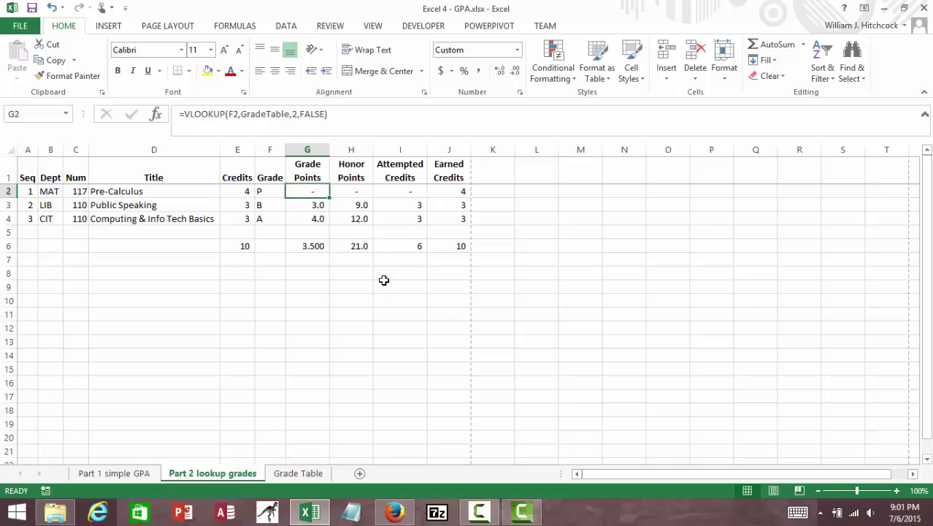
pyautogui.press('Down')
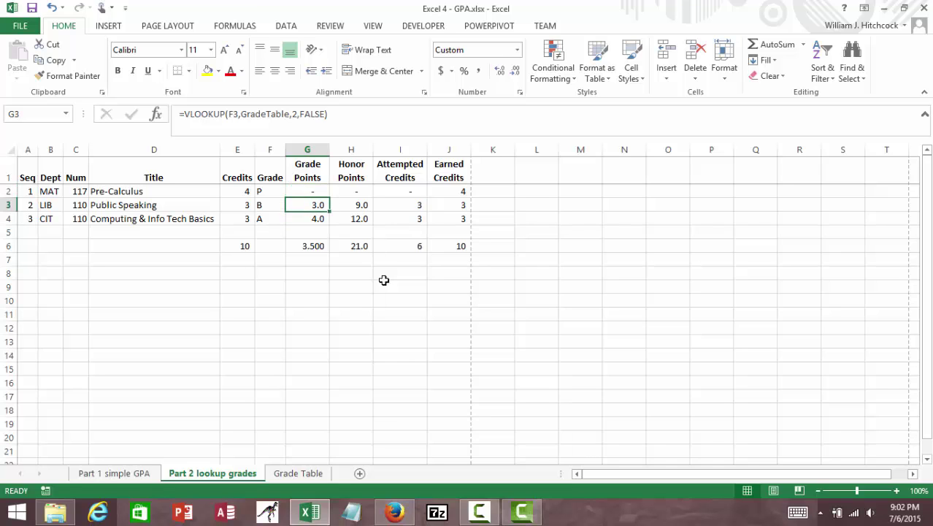
pyautogui.press('Left')
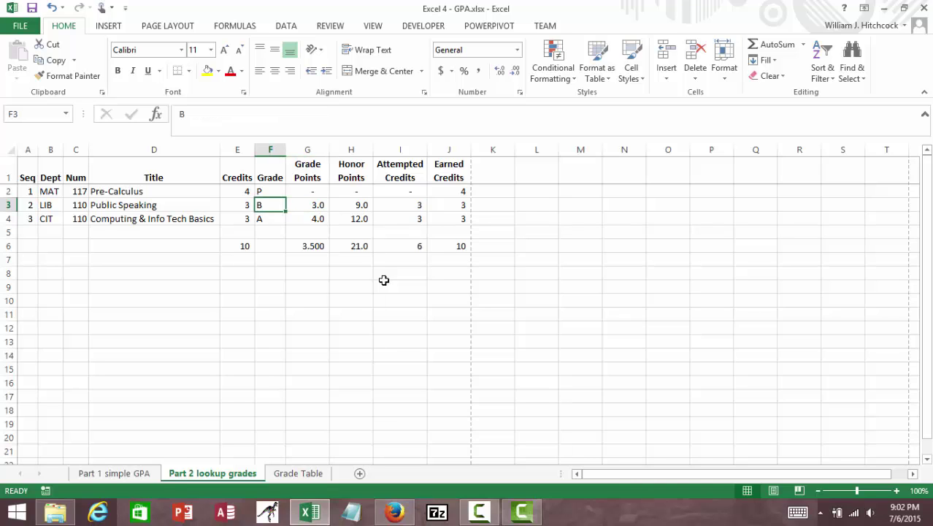
pyautogui.press('Down')
pyautogui.press('Right')
pyautogui.press('Up')
pyautogui.press('Down')
pyautogui.press('Down')
pyautogui.press('Down')
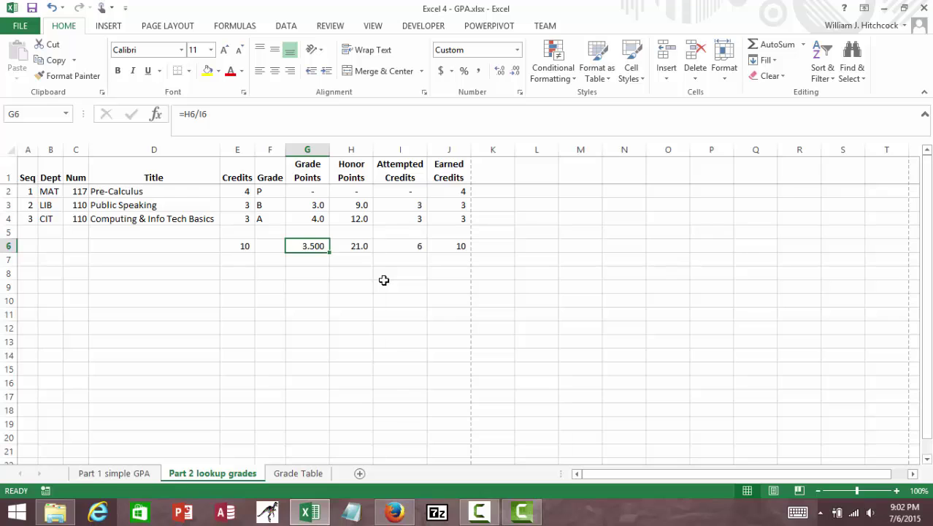
# Change the Pre-Calculus grade in F2 to I to test the credit and GPA formulas.
pyautogui.press('Up')
pyautogui.press('Up')
pyautogui.press('Up')
pyautogui.press('Up')
pyautogui.press('Left')
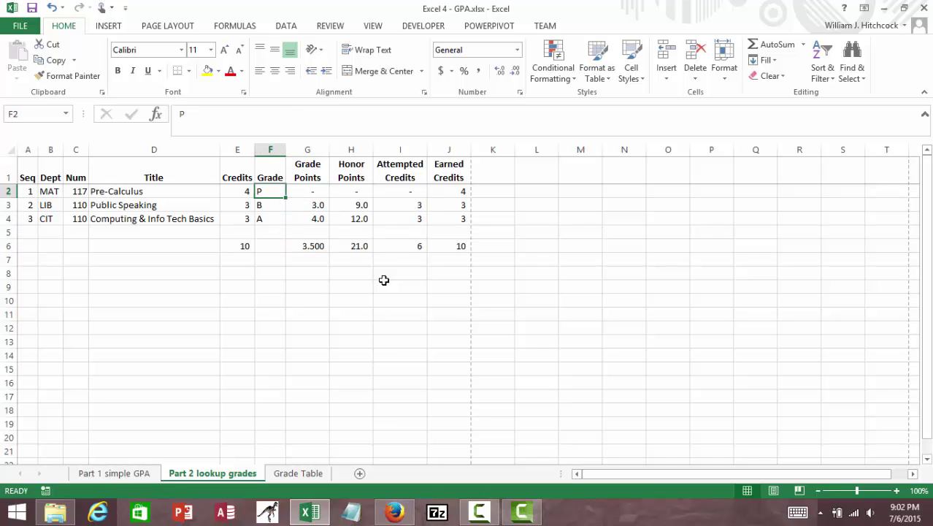
pyautogui.write('I')
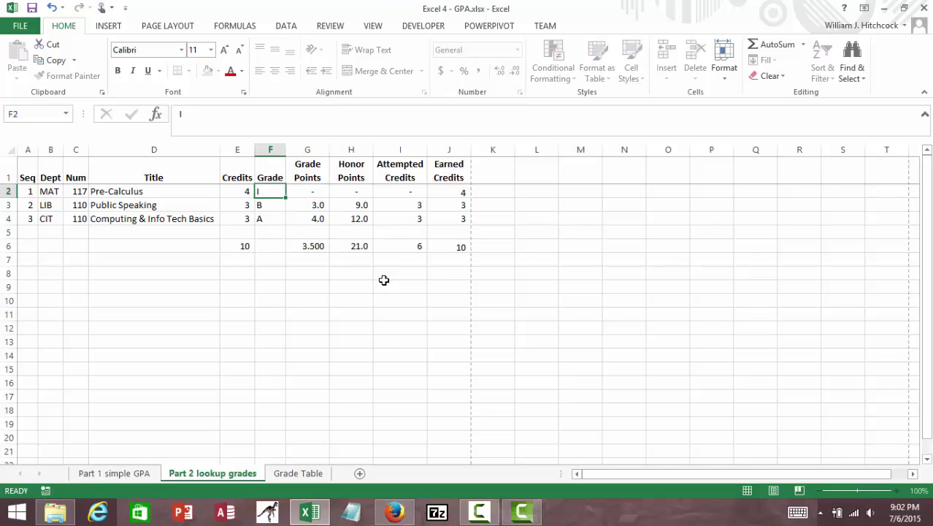
pyautogui.press('Return')
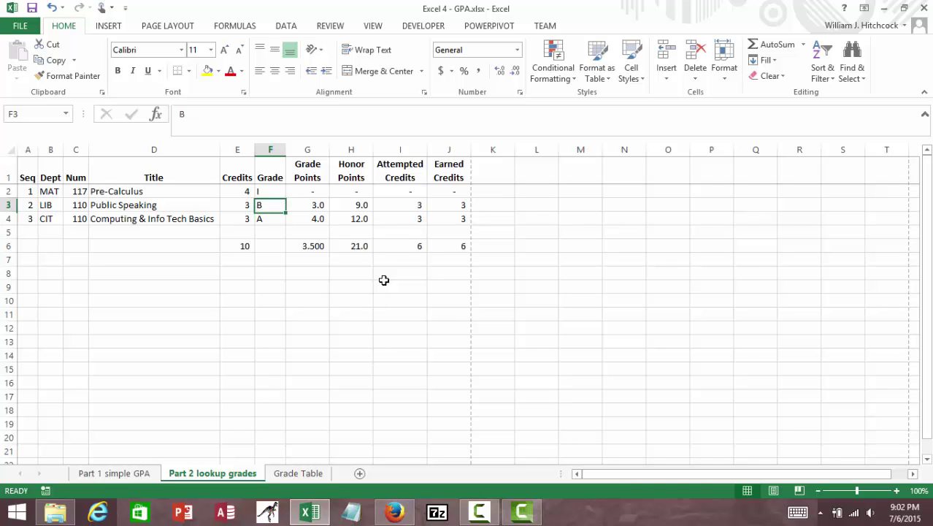
# Change the Pre-Calculus grade in F2 to W to test the formulas with a withdrawal.
pyautogui.press('Up')
pyautogui.write('W')
pyautogui.press('Return')
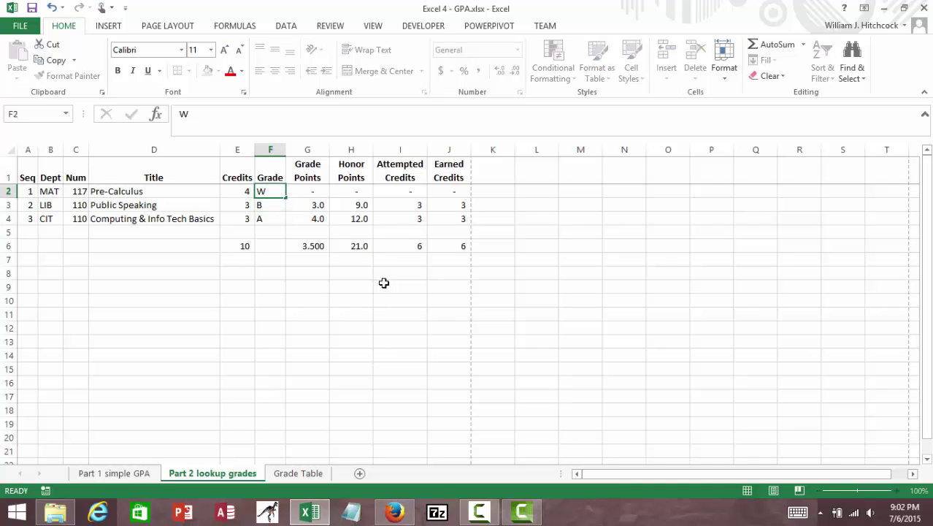
# Change the Pre-Calculus grade in F2 to F and check the GPA in G6.
pyautogui.press('Up')
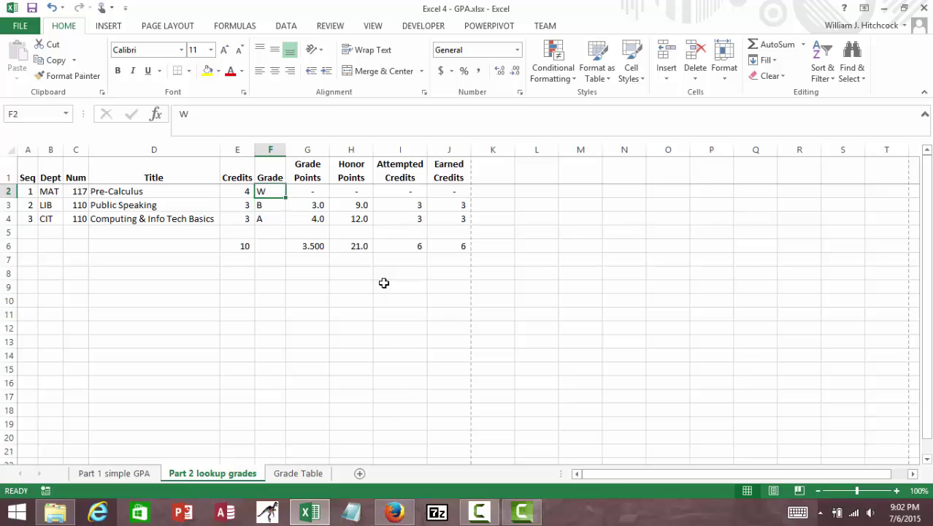
pyautogui.write('F')
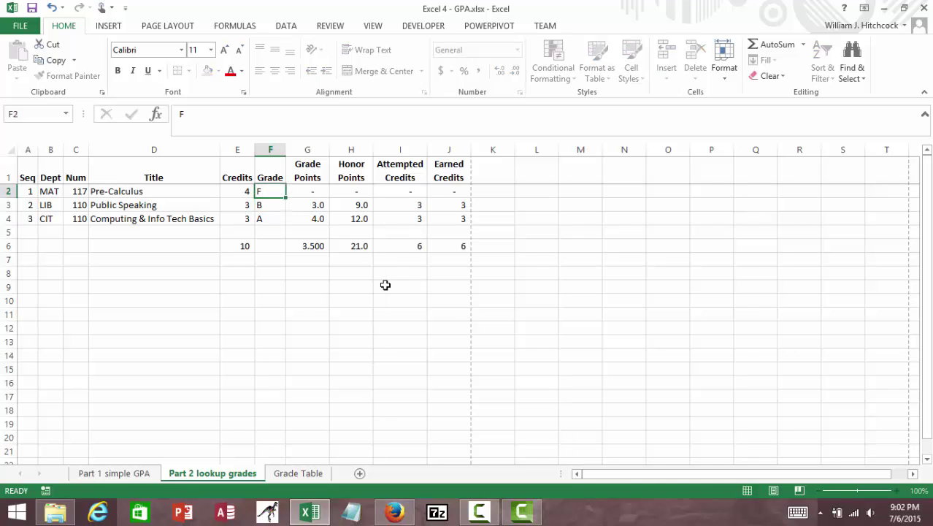
pyautogui.press('Return')
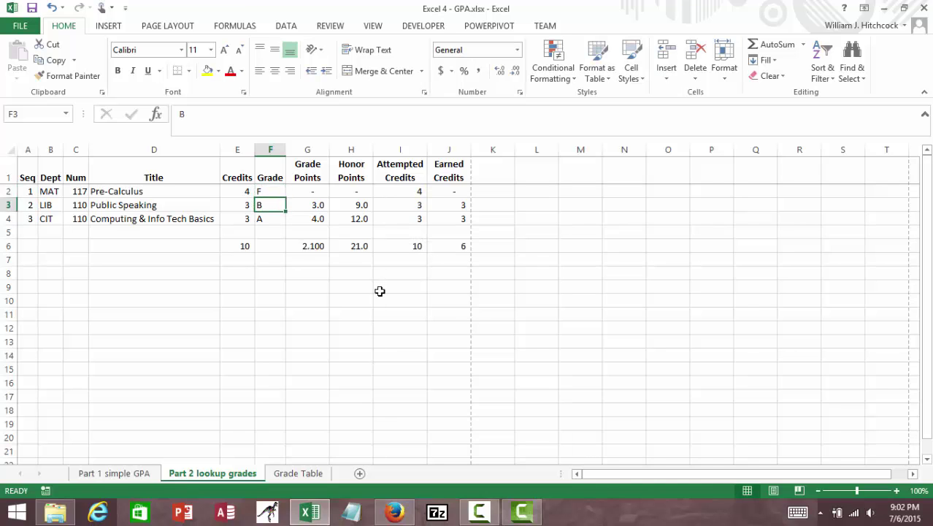
pyautogui.press('Down')
pyautogui.press('Down')
pyautogui.press('Down')
pyautogui.press('Right')
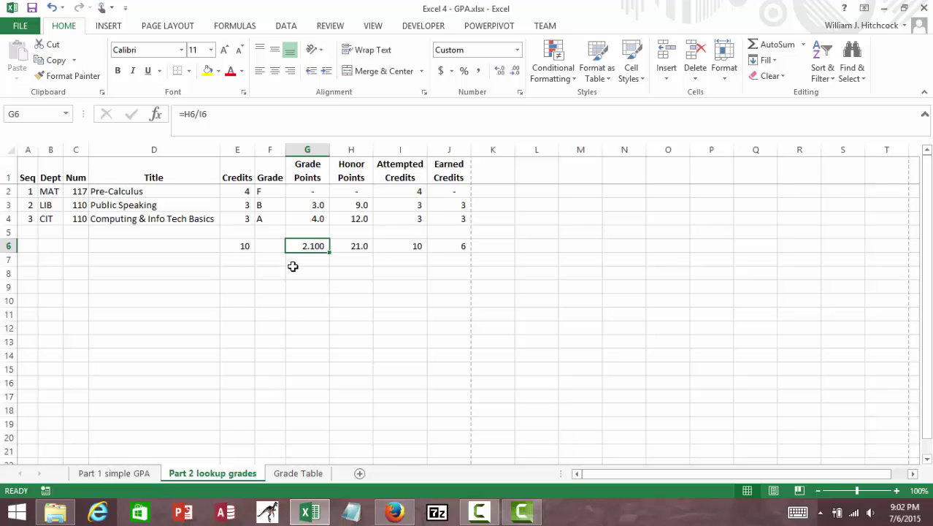
# Insert three blank rows at row 5, above the totals row.
pyautogui.click(10, 232)
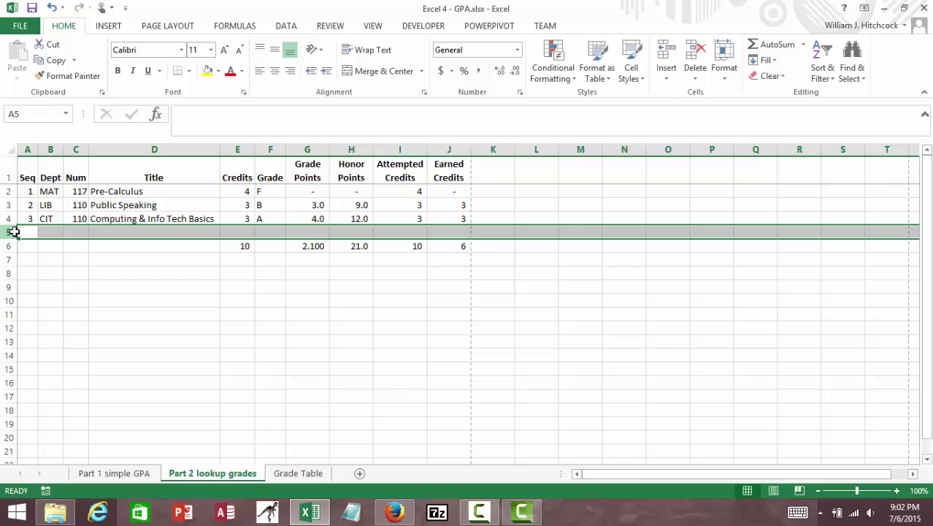
pyautogui.hotkey('shift', 'Down')
pyautogui.hotkey('shift', 'Down')
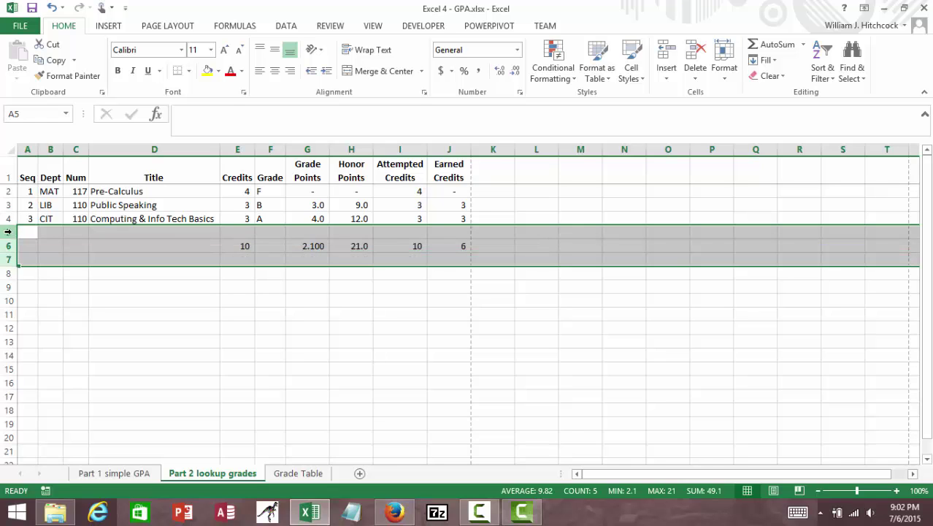
pyautogui.rightClick(9, 232)
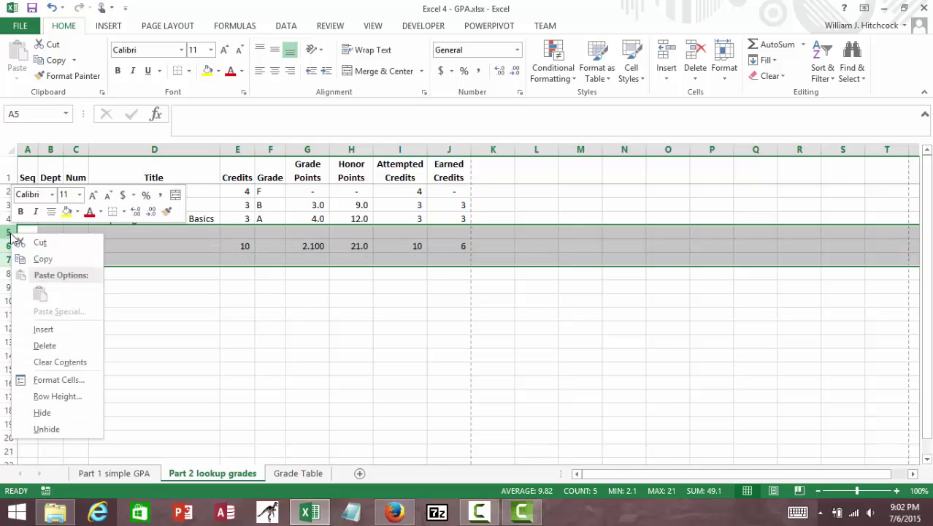
pyautogui.click(39, 329)
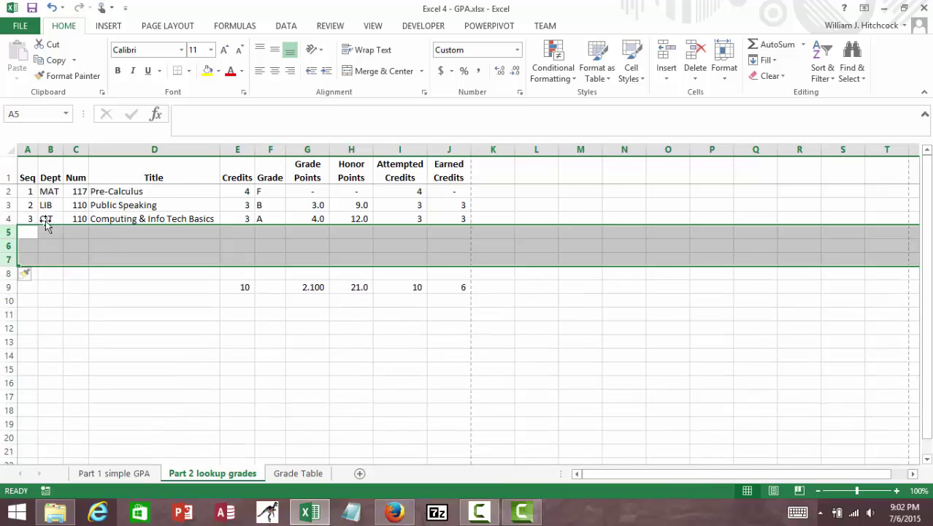
# Extend the Seq numbering from A2:A4 down through A7 to number courses 4 to 6.
pyautogui.click(28, 190)
pyautogui.hotkey('shift', 'Down')
pyautogui.hotkey('shift', 'Down')
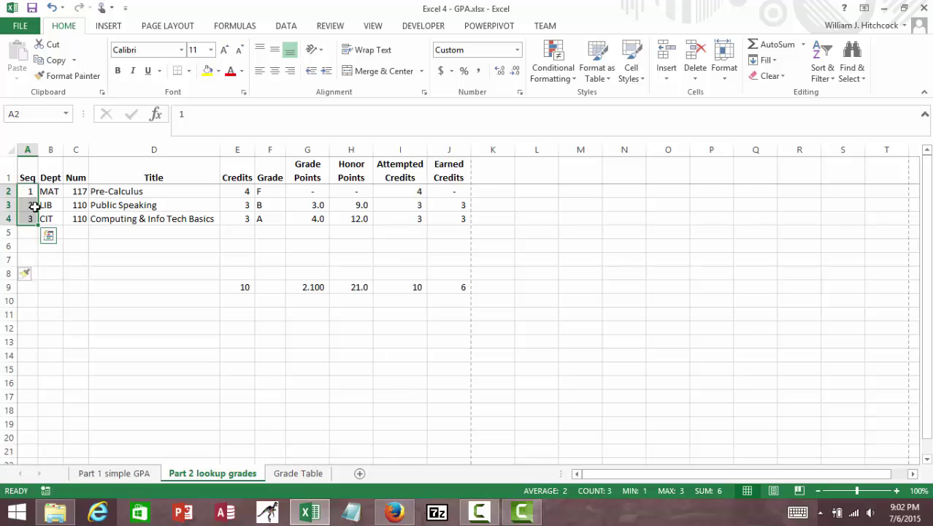
pyautogui.moveTo(39, 224); pyautogui.dragTo(45, 255)
# Enter the departments LIB, ECO and ACC for the new courses in B5:B7.
pyautogui.click(54, 234)
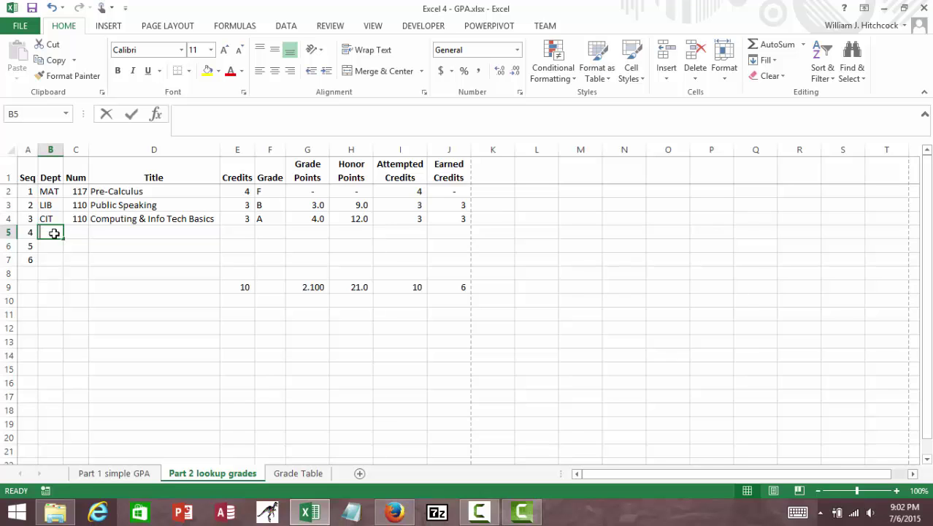
pyautogui.write('LIB')
pyautogui.press('Return')
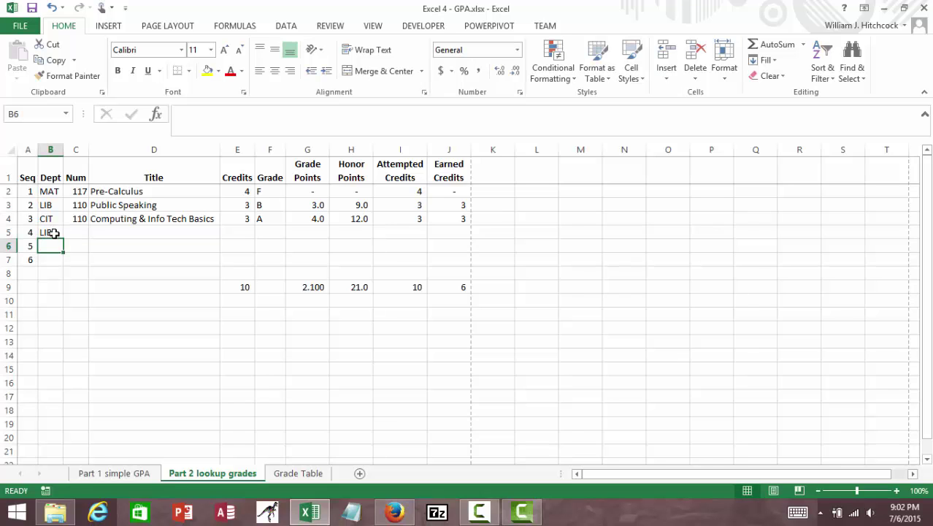
pyautogui.write('ECO')
pyautogui.press('Return')
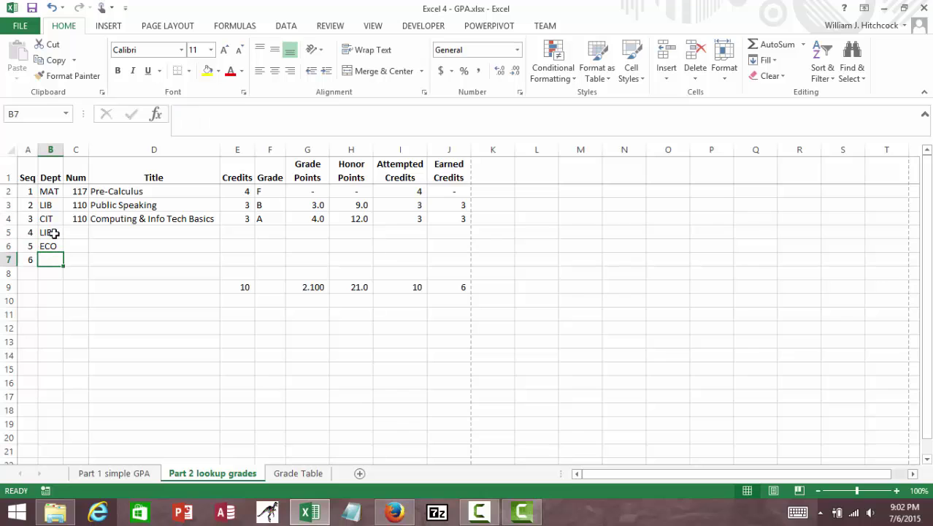
pyautogui.write('ACC')
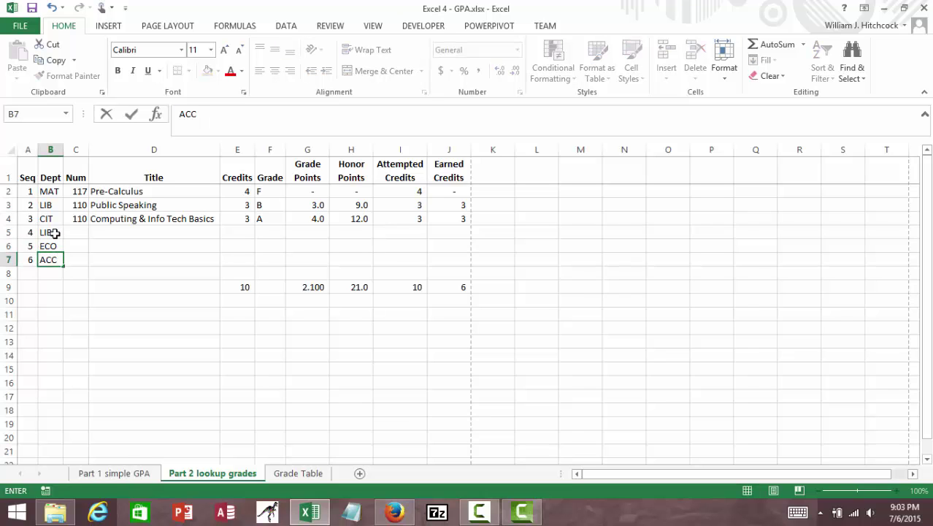
# Enter the course numbers 105, 221 and 227 for the new LIB, ECO and ACC courses in C5:C7.
pyautogui.press('Tab')
pyautogui.press('Up')
pyautogui.press('Up')
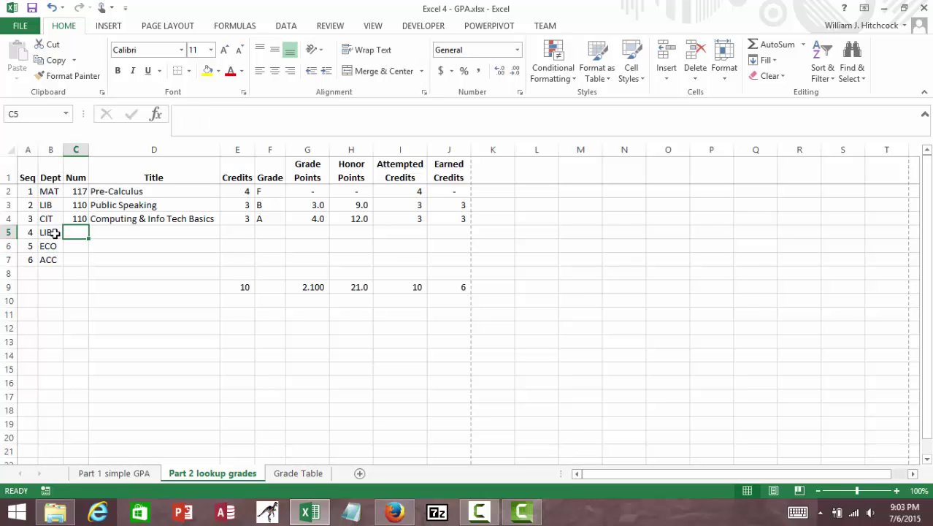
pyautogui.write('105')
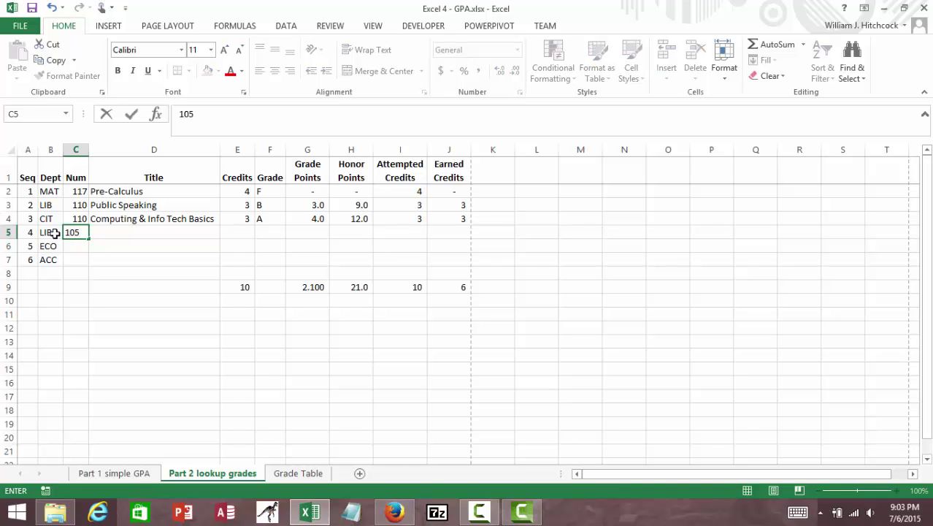
pyautogui.press('Return')
pyautogui.write('221')
pyautogui.hotkey('ctrl', 'Return')
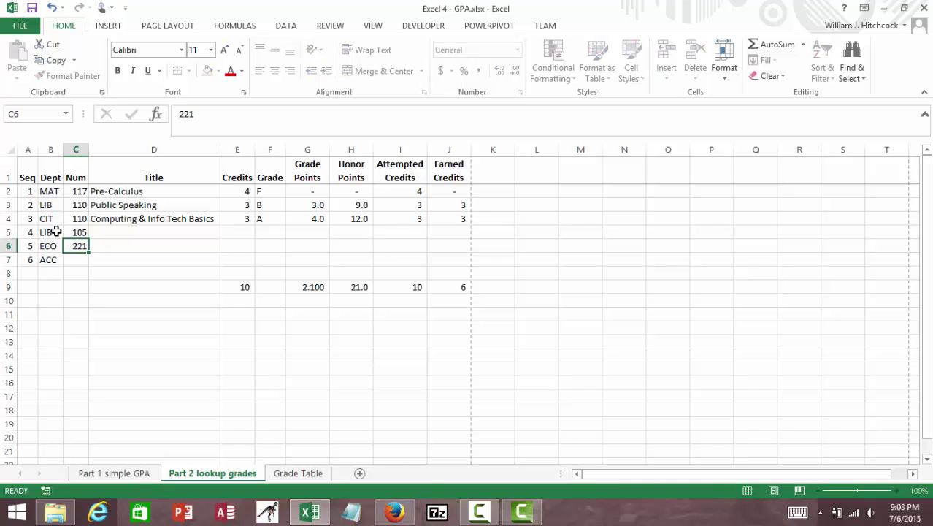
pyautogui.press('Return')
pyautogui.write('227')
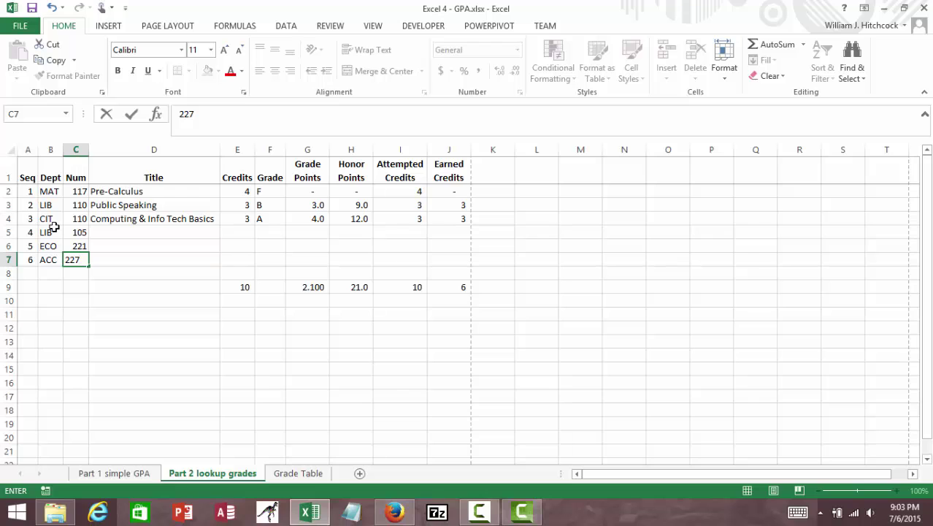
pyautogui.press('Tab')
# Enter the titles College Writing, Microeconomics and Managerial Accounting for the new courses in D5:D7.
pyautogui.press('Up')
pyautogui.press('Up')
pyautogui.write('Col')
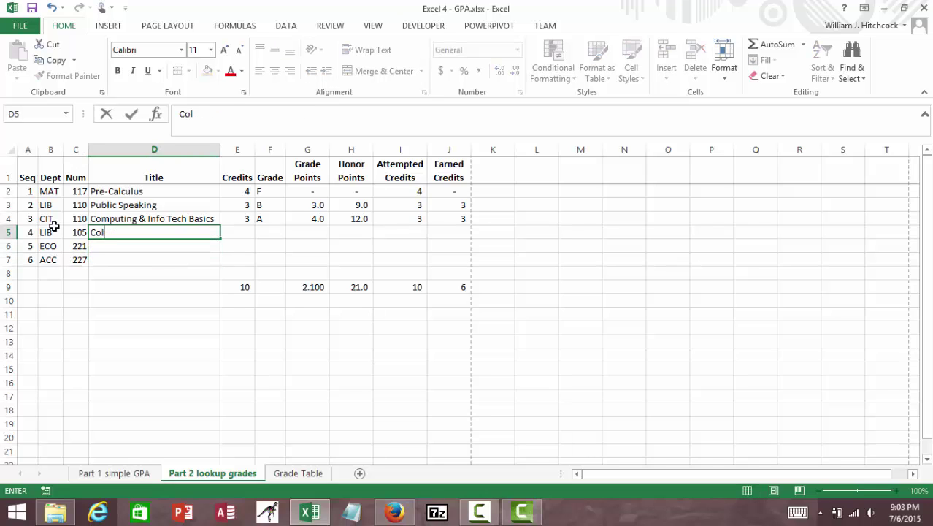
pyautogui.write('lege Writing')
pyautogui.press('Return')
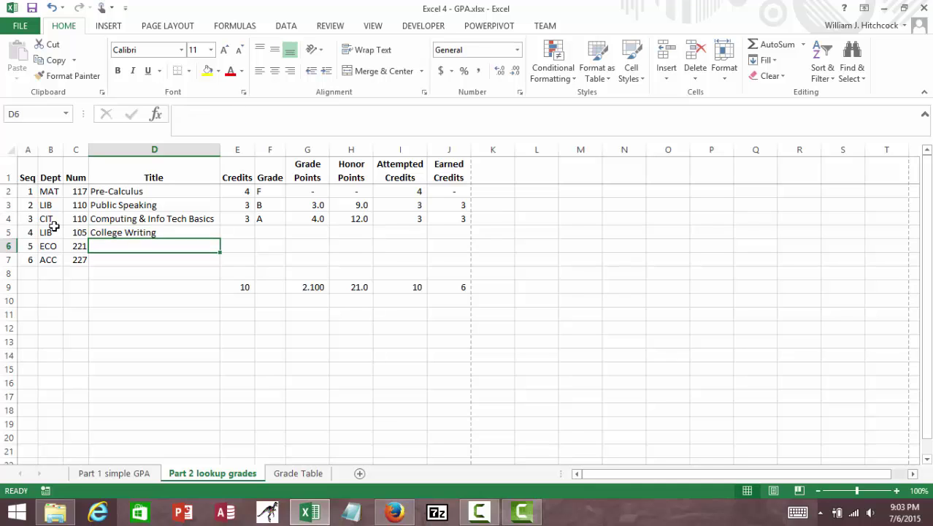
pyautogui.write('Micrp')
pyautogui.press('BackSpace')
pyautogui.press('BackSpace')
pyautogui.write('ro ')
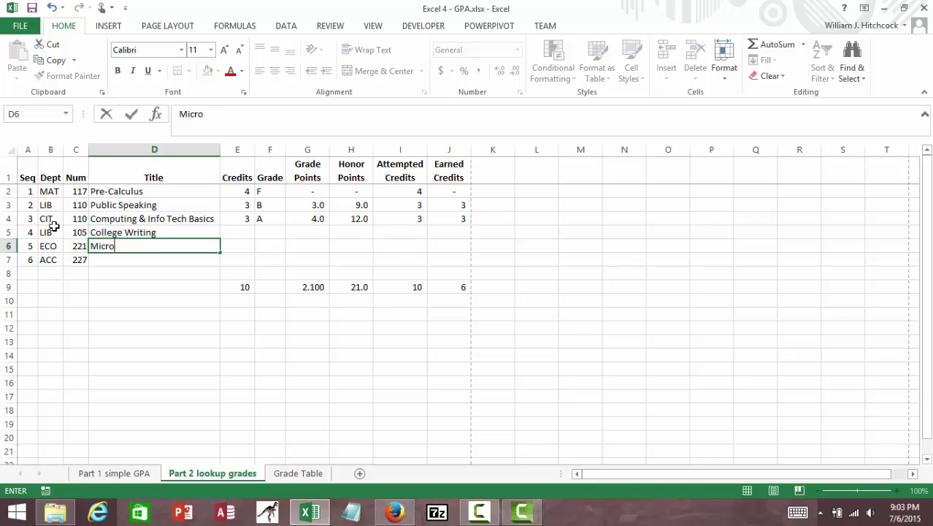
pyautogui.write('economic')
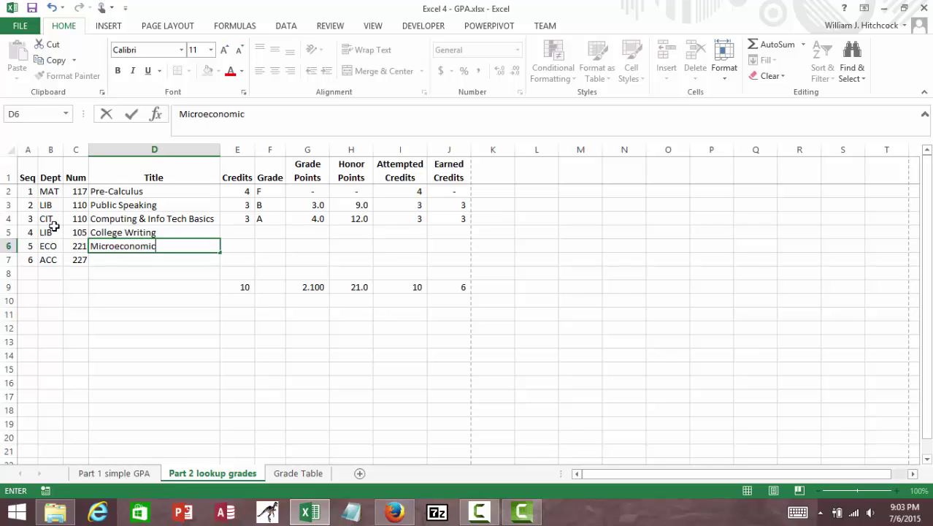
pyautogui.write('s')
pyautogui.press('Return')
pyautogui.write('Manag')
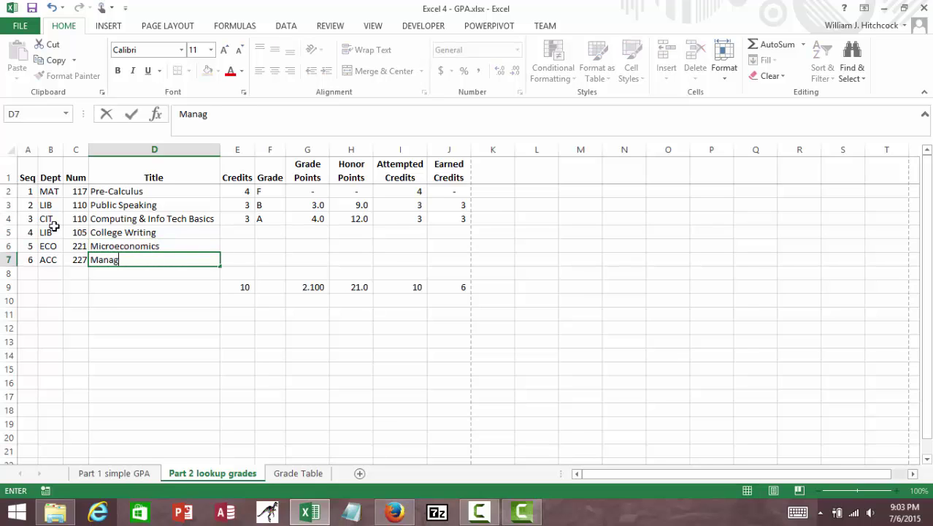
pyautogui.write('erial Accou')
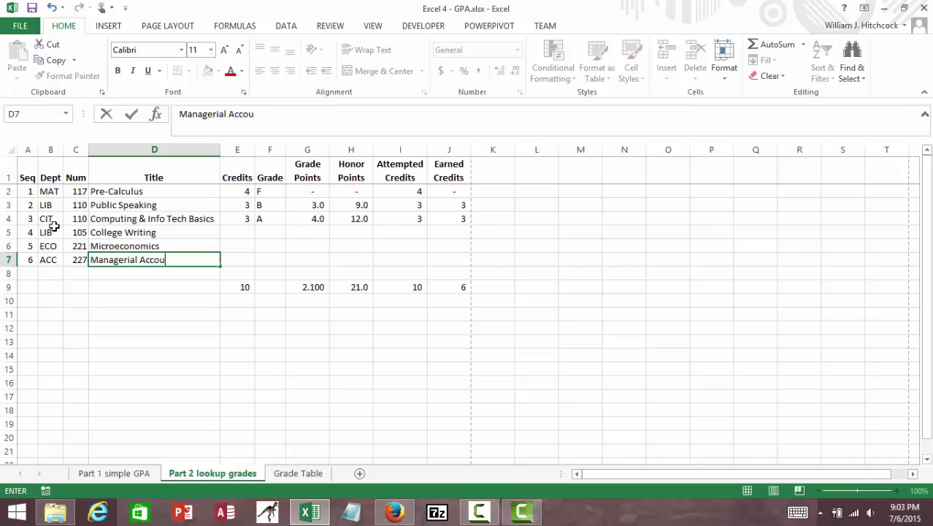
pyautogui.write('nting')
pyautogui.press('Tab')
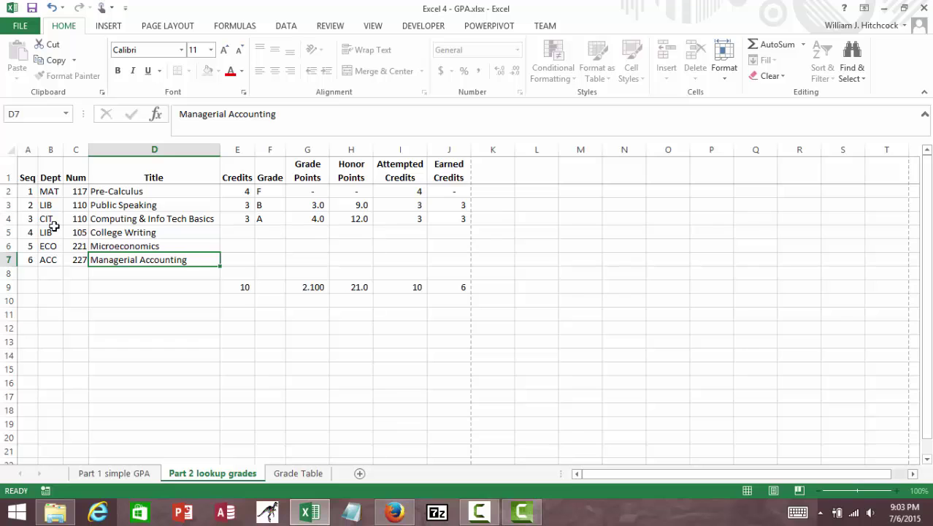
# Enter 3 credits for each of the three new courses in E5:E7.
pyautogui.press('Up')
pyautogui.press('Up')
pyautogui.write('3')
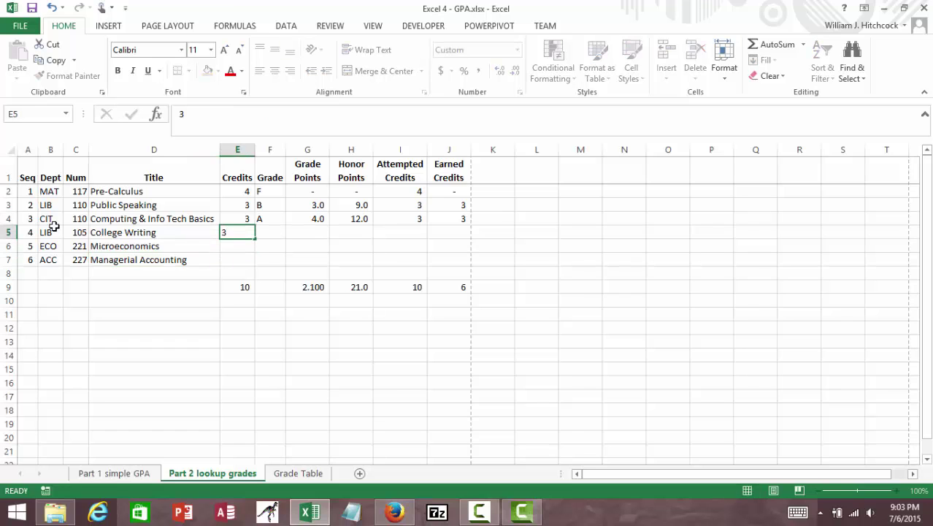
pyautogui.press('Return')
pyautogui.write('3')
pyautogui.press('Return')
pyautogui.write('3')
pyautogui.press('Return')
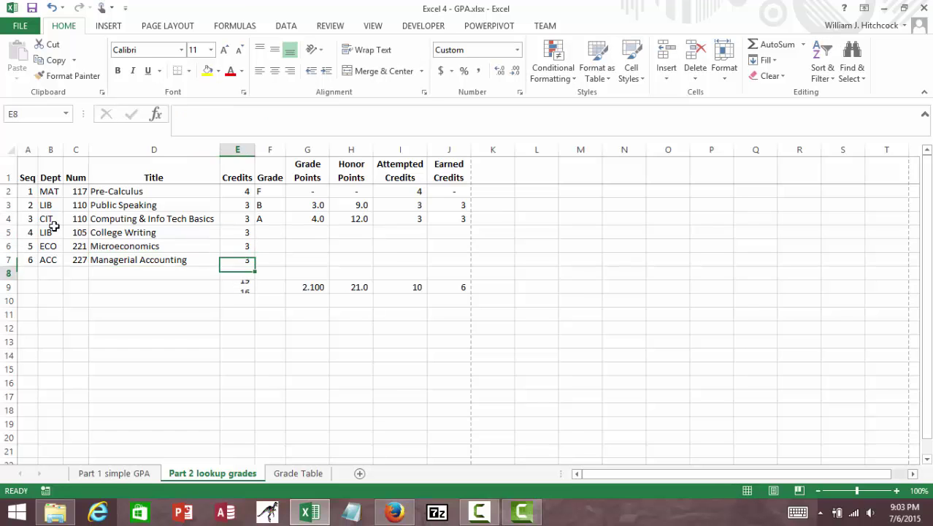
pyautogui.press('Right')
pyautogui.press('Right')
pyautogui.press('Up')
pyautogui.press('Up')
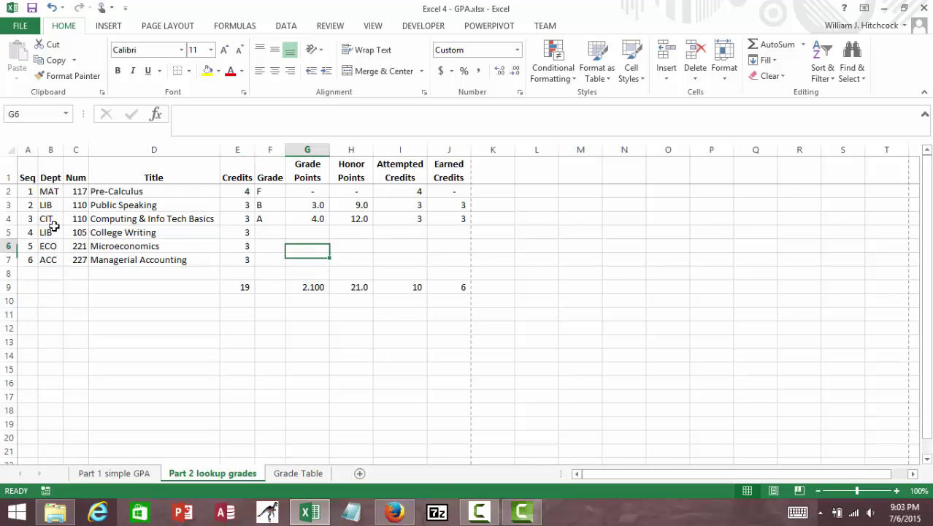
pyautogui.press('Up')
pyautogui.press('Left')
pyautogui.press('Down')
pyautogui.press('Down')
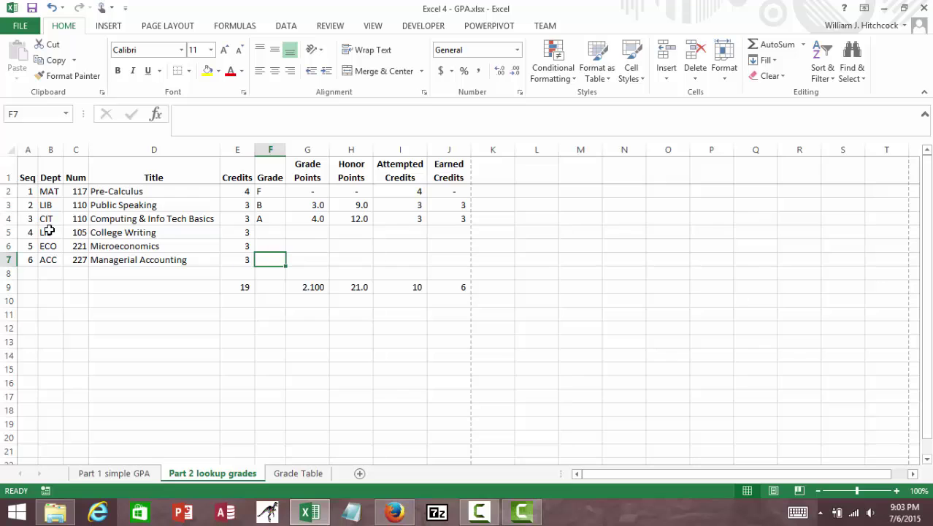
# Copy the grade points, honor points and attempted and earned credits formulas from G4:J4 into rows 5 to 7.
pyautogui.press('Right')
pyautogui.press('Up')
pyautogui.press('Up')
pyautogui.press('Up')
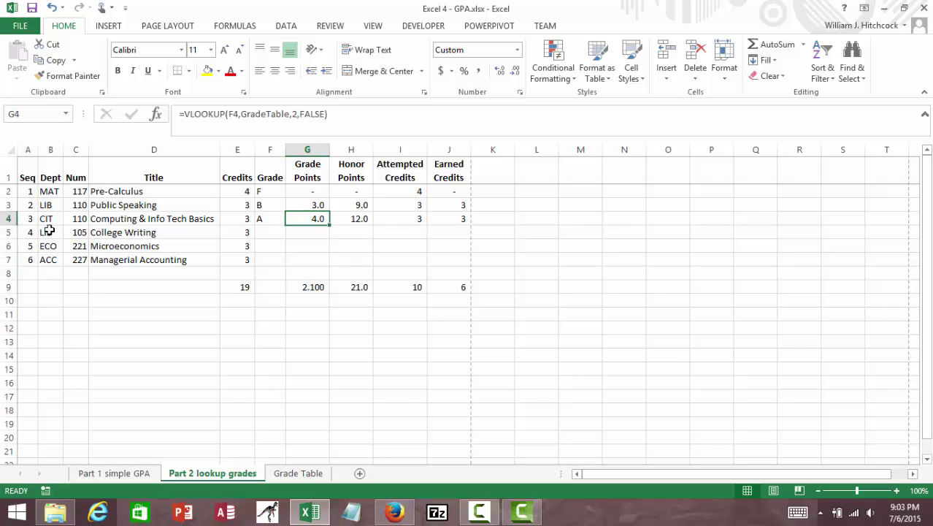
pyautogui.hotkey('shift', 'Right')
pyautogui.hotkey('shift', 'Right')
pyautogui.hotkey('shift', 'Right')
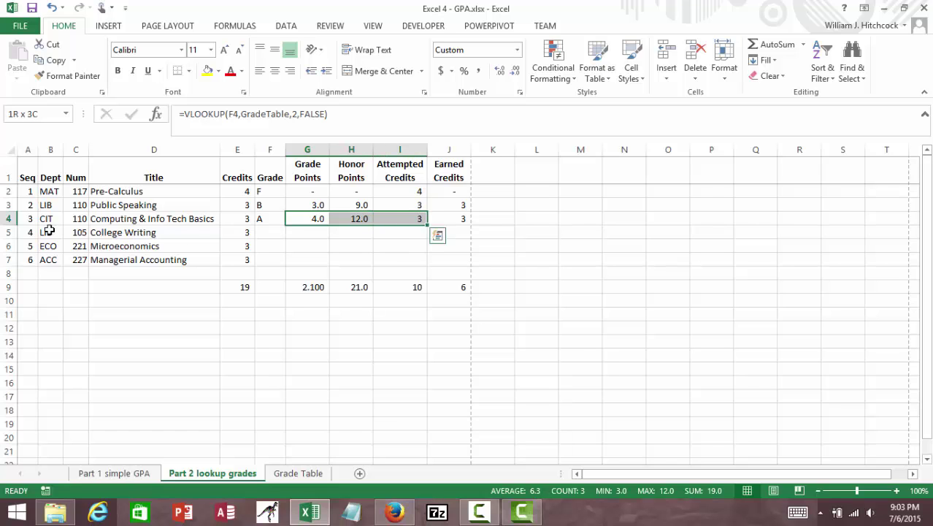
pyautogui.hotkey('ctrl', 'c')
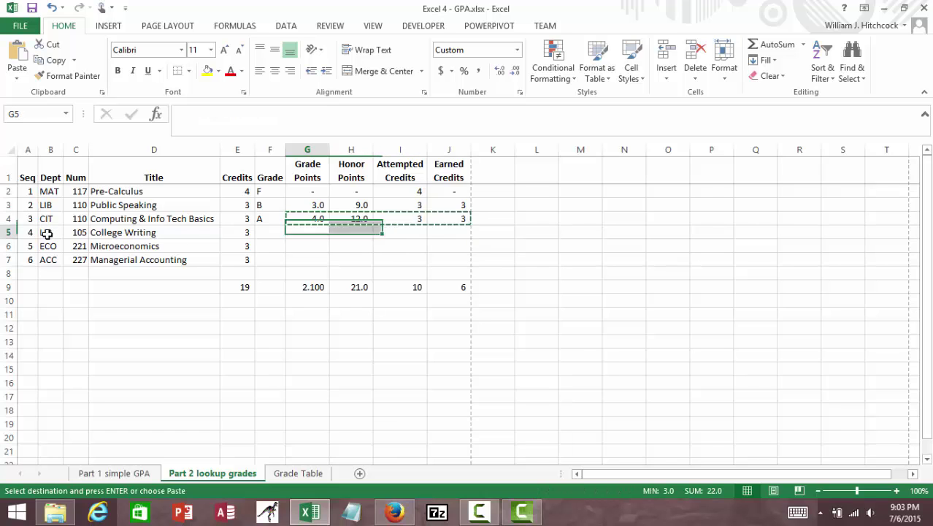
pyautogui.press('Down')
pyautogui.hotkey('shift', 'Down')
pyautogui.hotkey('shift', 'Down')
pyautogui.press('Return')
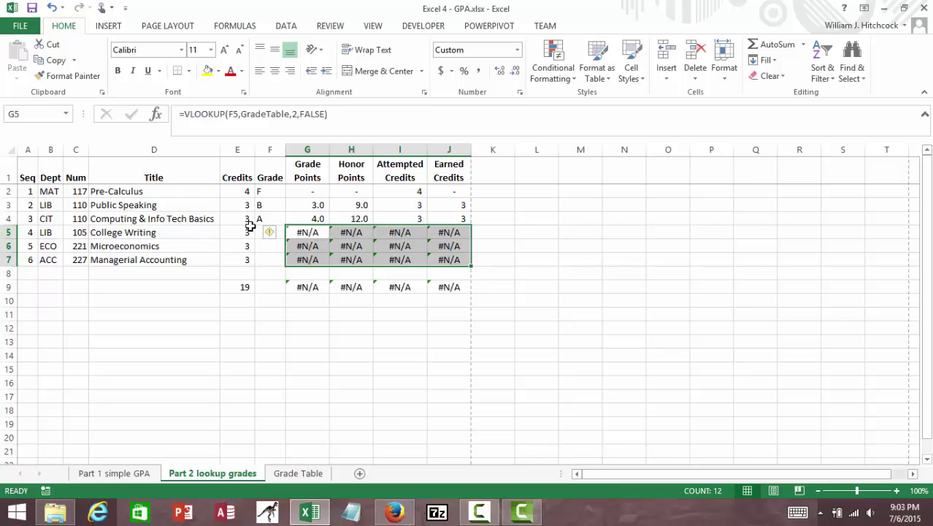
# Wrap the College Writing grade points lookup in G5 so a blank grade gives 0: =IF(ISBLANK(F5),0,VLOOKUP(F5,GradeTable,2,FALSE)).
pyautogui.click(272, 251)
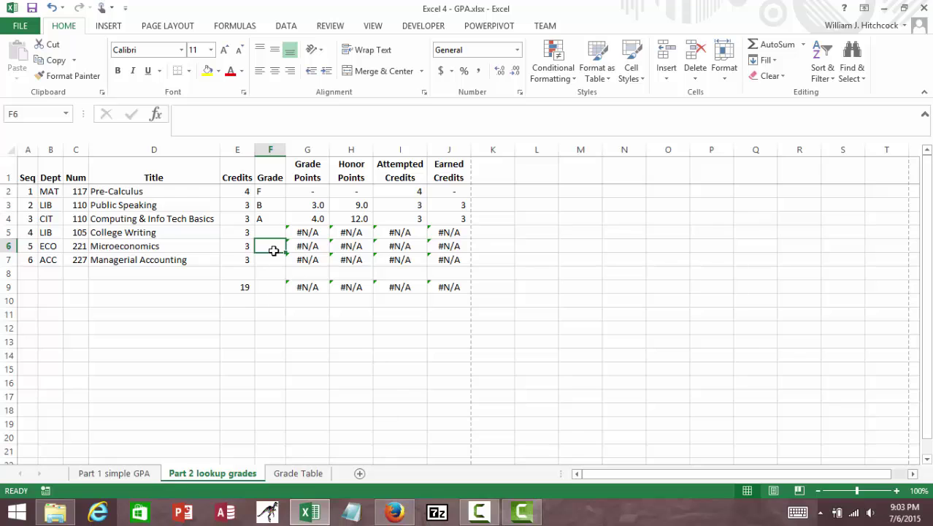
pyautogui.press('Up')
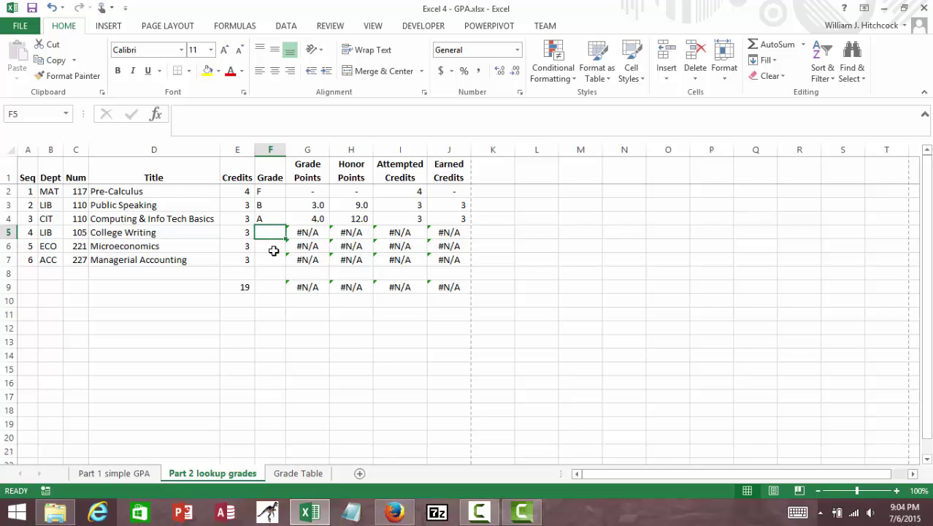
pyautogui.press('Right')
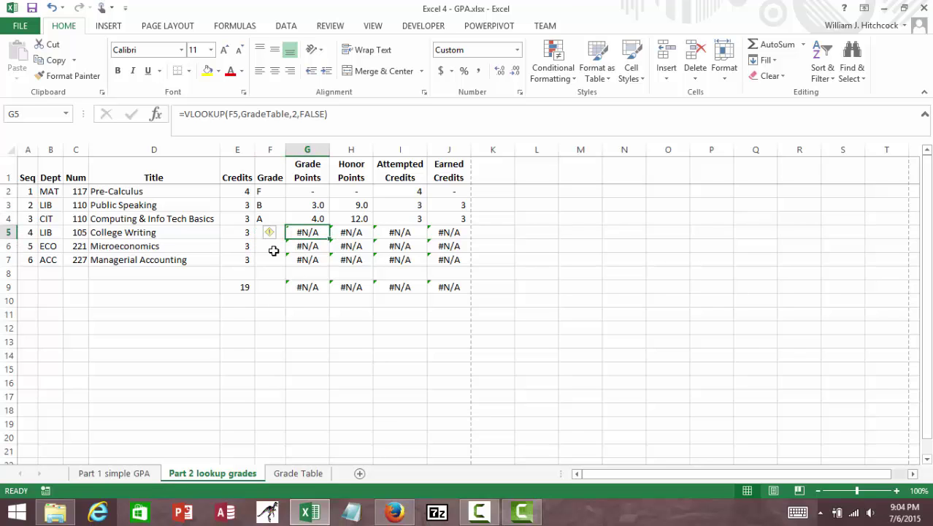
pyautogui.click(186, 114)
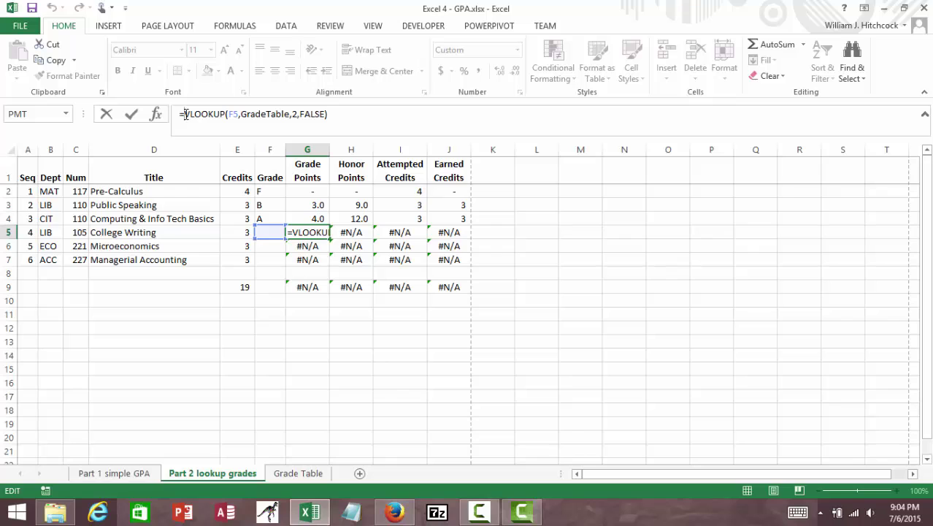
pyautogui.write('if(')
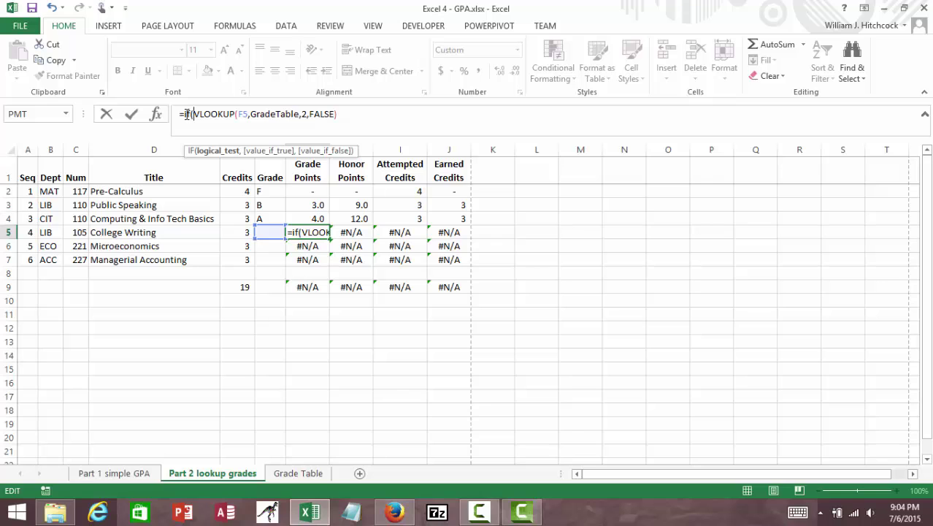
pyautogui.write('is')
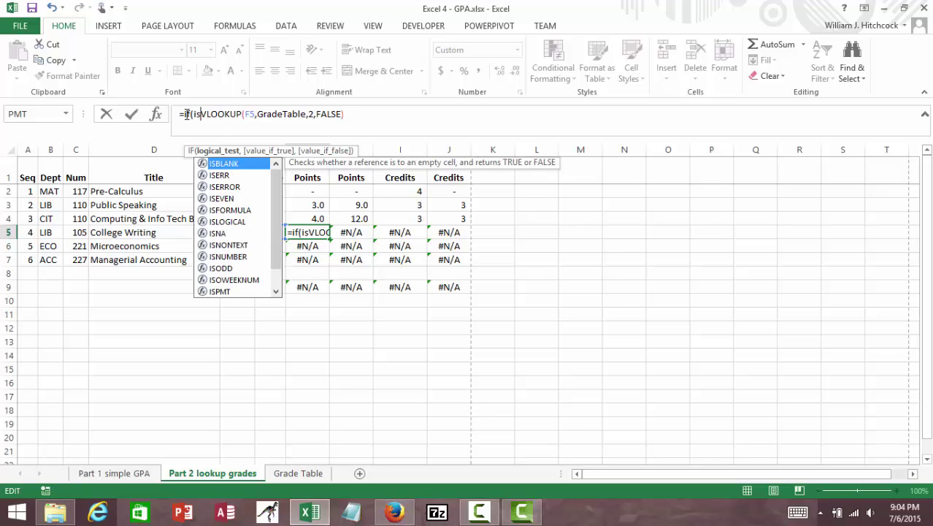
pyautogui.write('blank(')
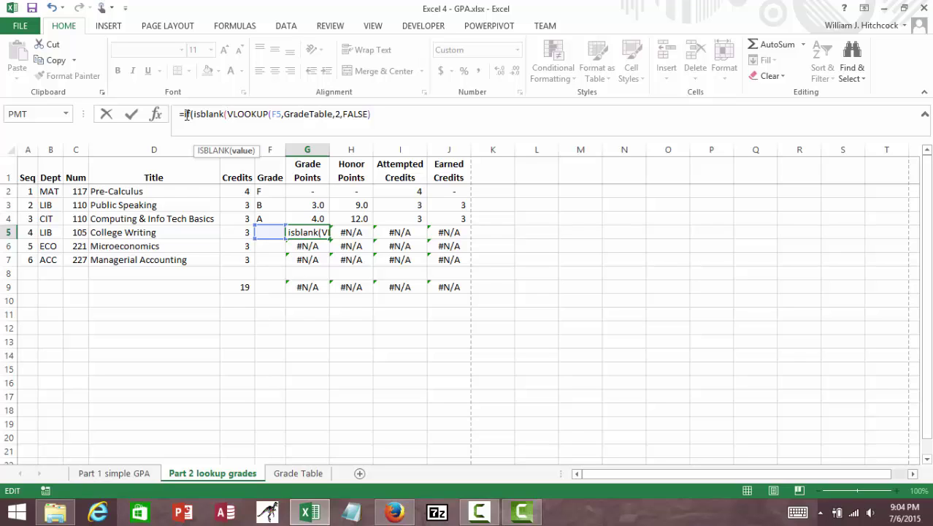
pyautogui.click(271, 232)
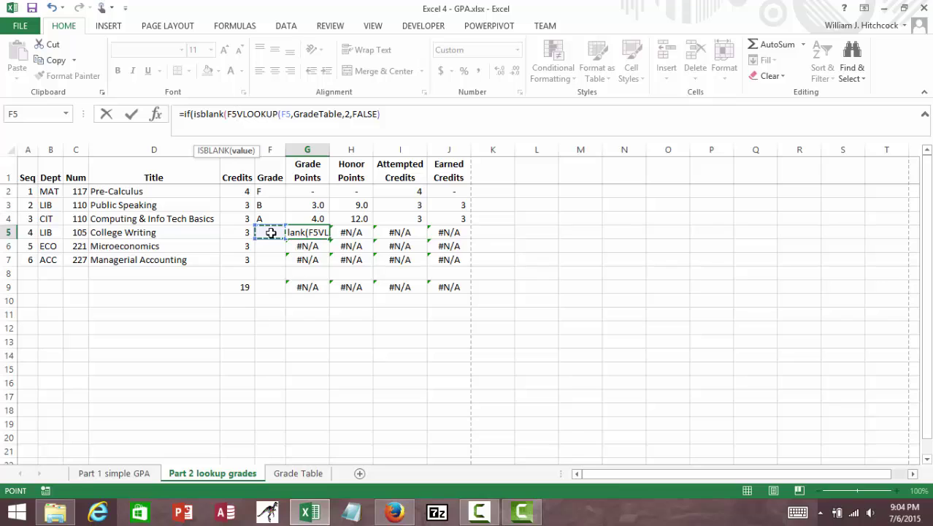
pyautogui.write(')')
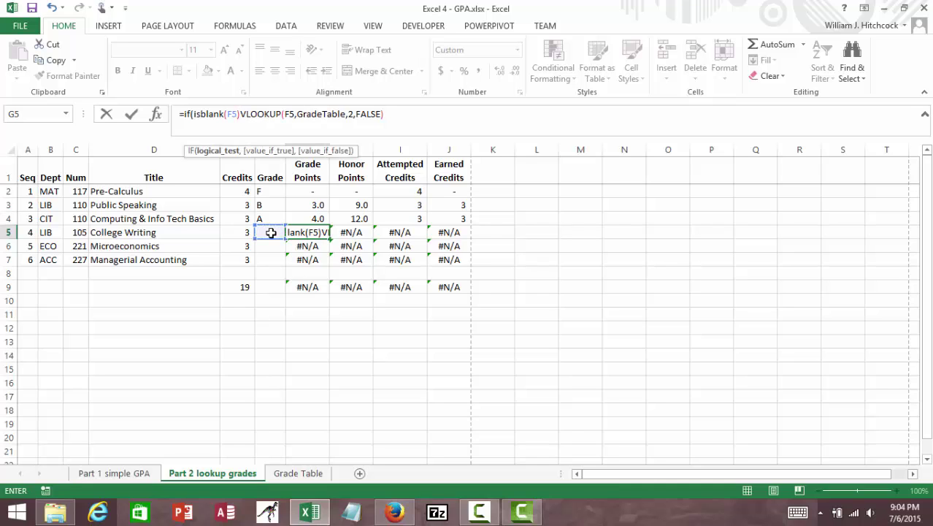
pyautogui.write(',')
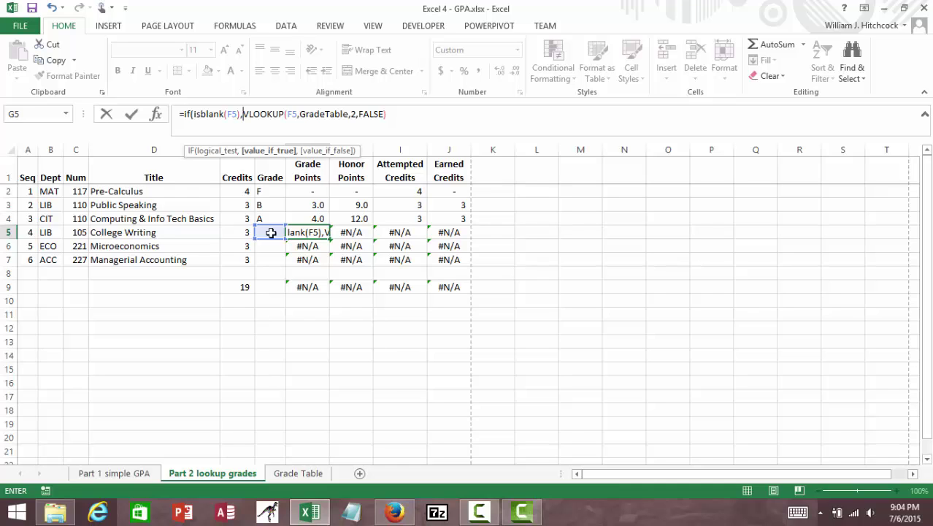
pyautogui.write('o')
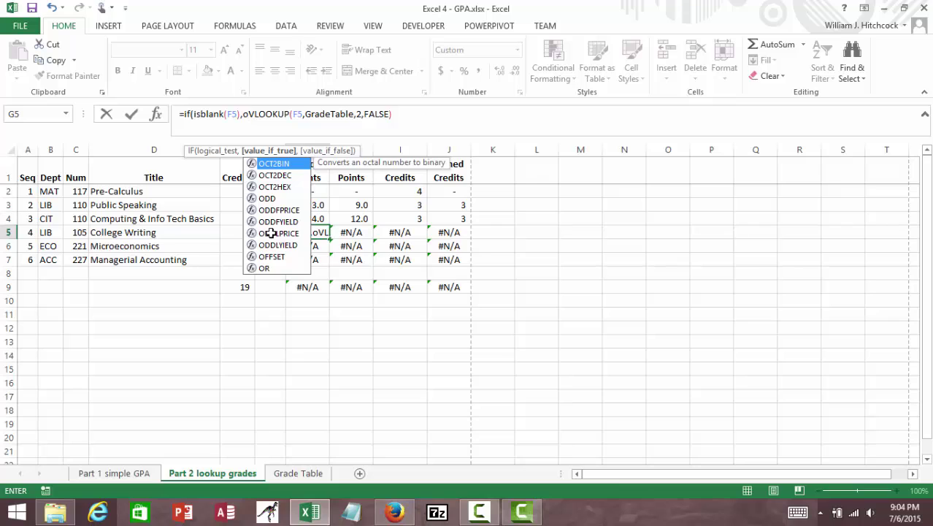
pyautogui.press('BackSpace')
pyautogui.write('0,')
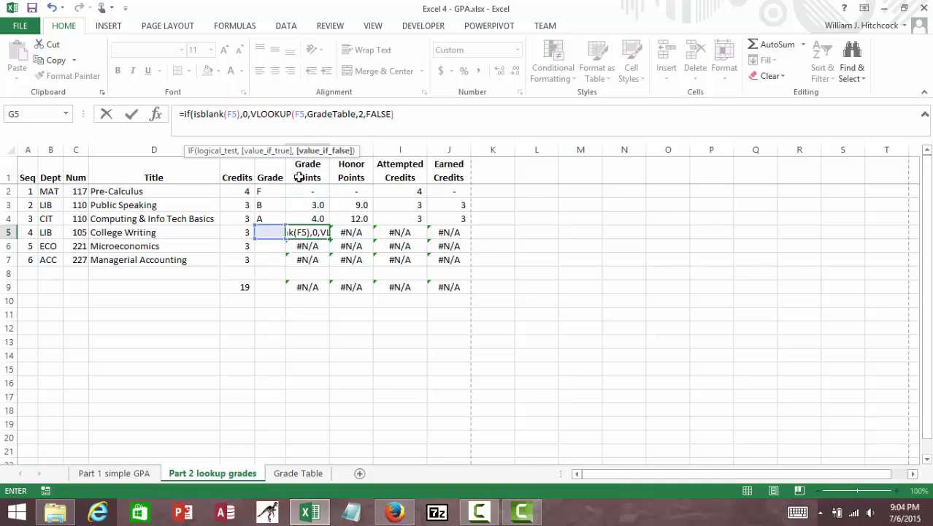
pyautogui.write(')')
pyautogui.click(395, 113)
pyautogui.write(')')
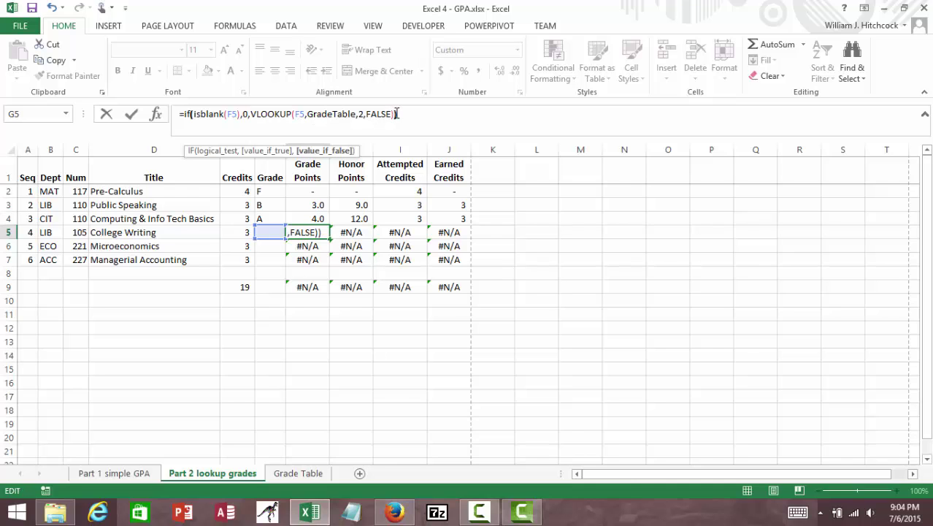
pyautogui.press('Return')
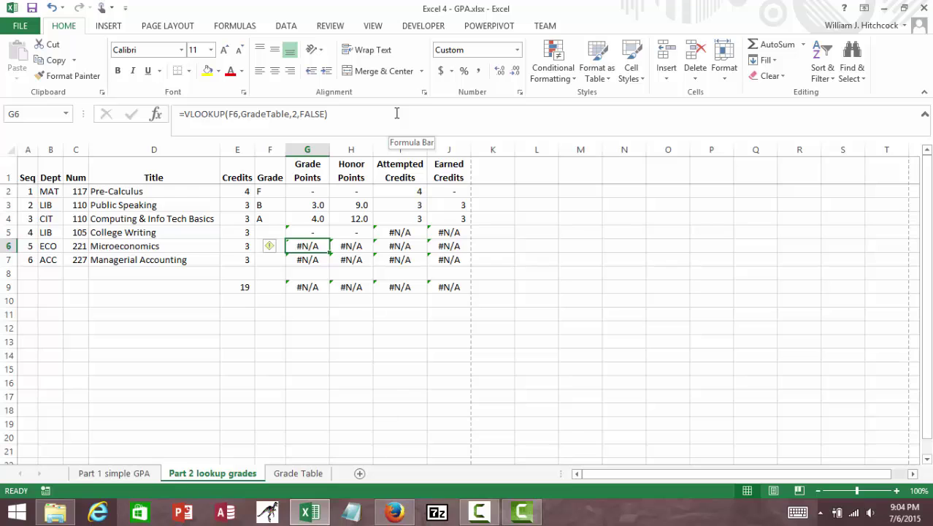
# Copy the blank-proof grade points formula from G5 into G6:G7.
pyautogui.press('Up')
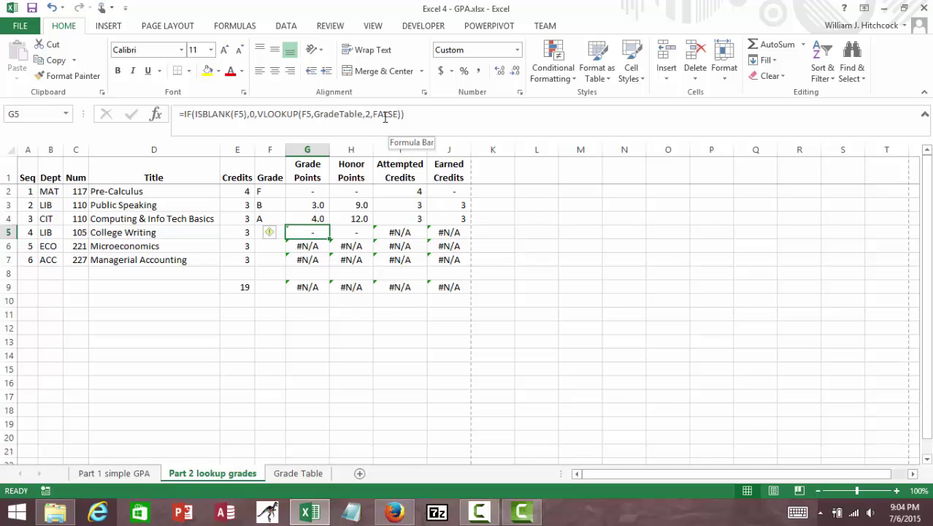
pyautogui.hotkey('ctrl', 'c')
pyautogui.press('Down')
pyautogui.hotkey('shift', 'Down')
pyautogui.press('Return')
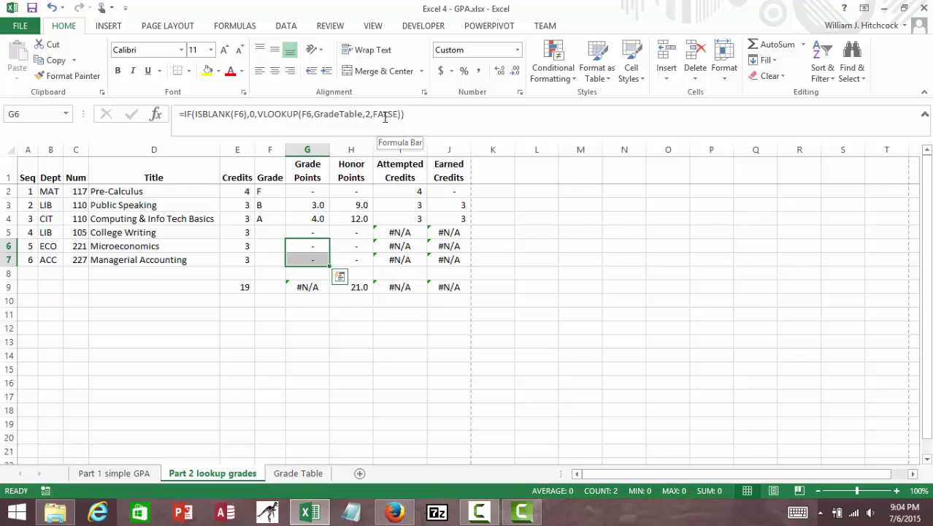
# Review the honor points and grade points formulas for the three ungraded courses in rows 5 to 7.
pyautogui.press('Up')
pyautogui.press('Right')
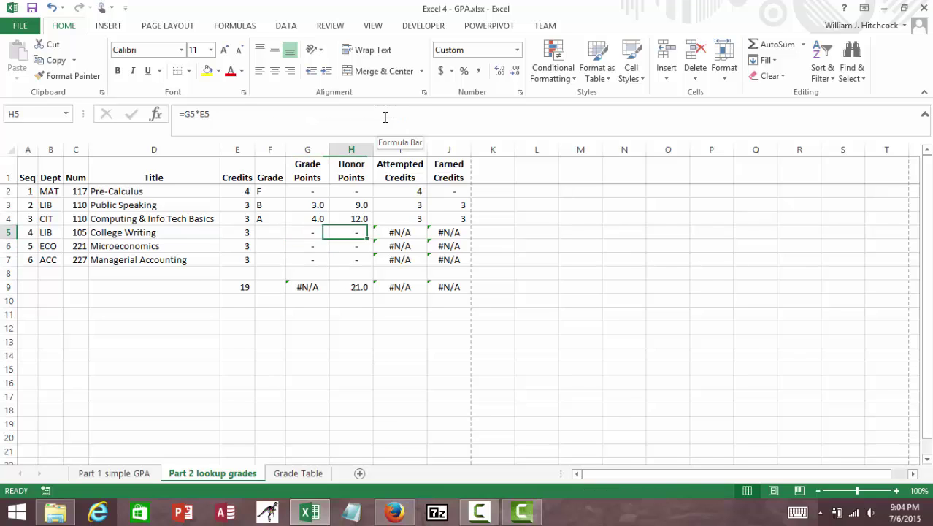
pyautogui.press('Down')
pyautogui.press('Down')
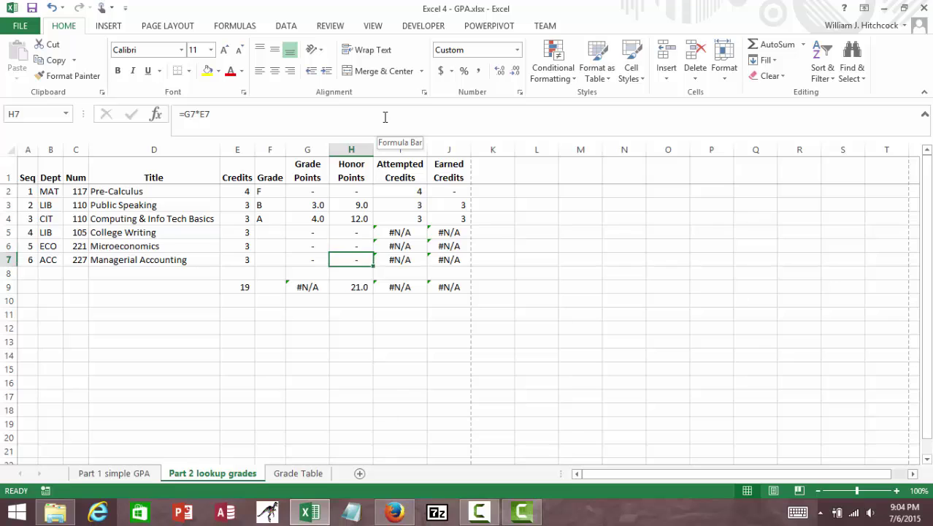
pyautogui.press('Left')
pyautogui.press('Left')
pyautogui.press('Left')
pyautogui.press('Right')
pyautogui.press('Right')
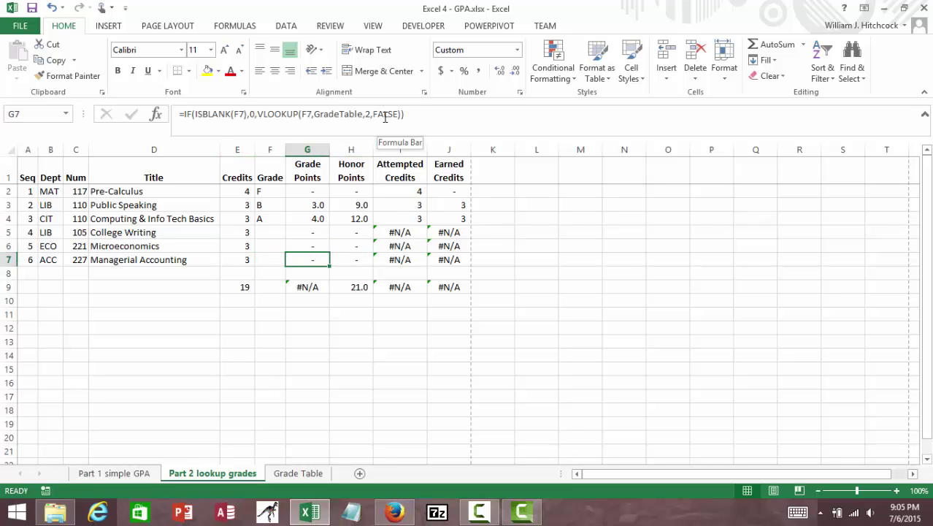
pyautogui.press('Up')
pyautogui.press('Up')
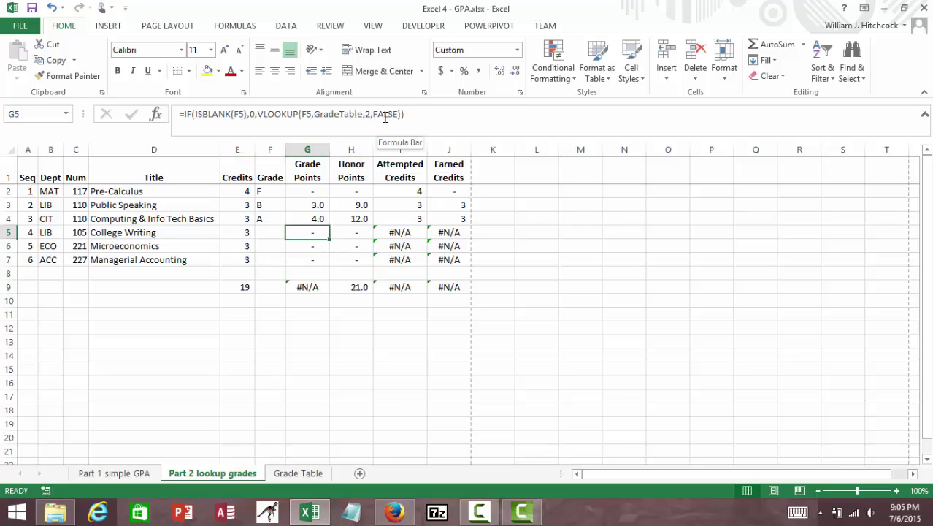
# Wrap the College Writing attempted credits formula in I5 so a blank grade gives 0: =IF(ISBLANK(F5),0,VLOOKUP(F5,GradeTable,3,FALSE)*E5).
pyautogui.press('Right')
pyautogui.press('Right')
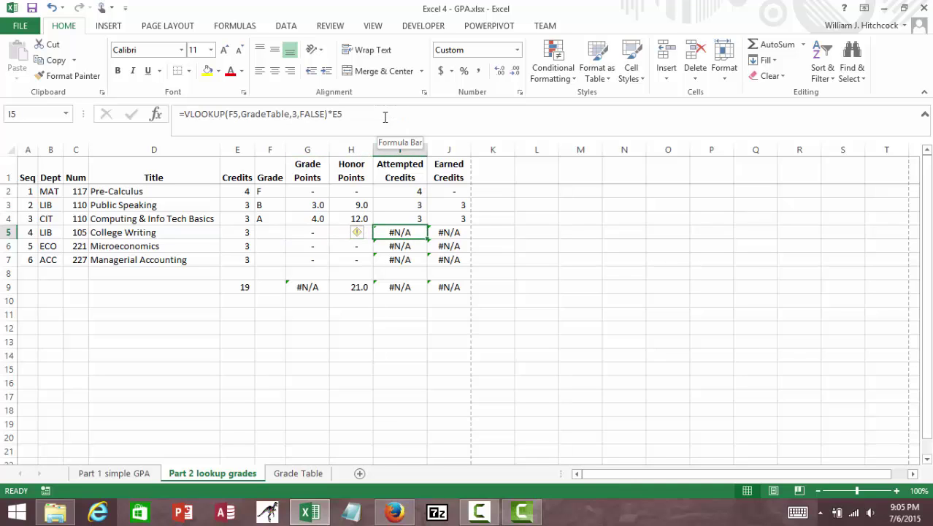
pyautogui.click(185, 116)
pyautogui.write('if')
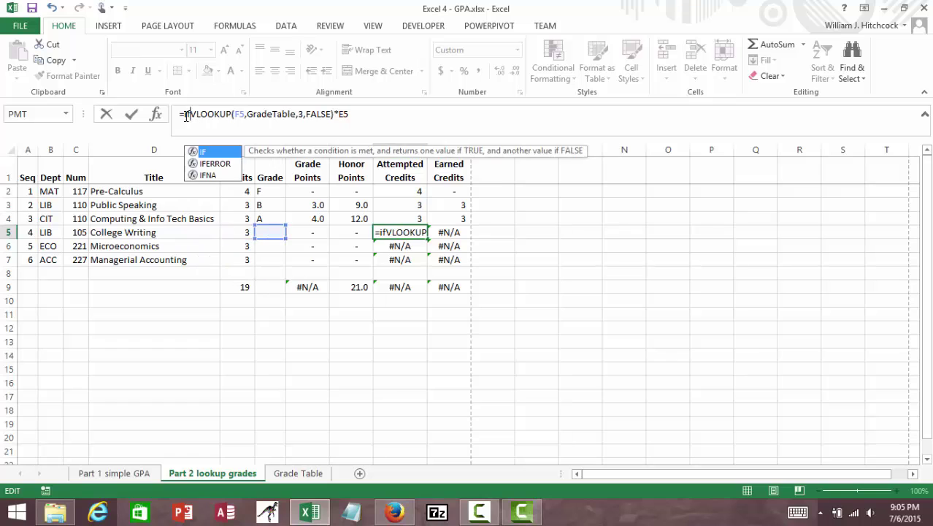
pyautogui.write('(isblan')
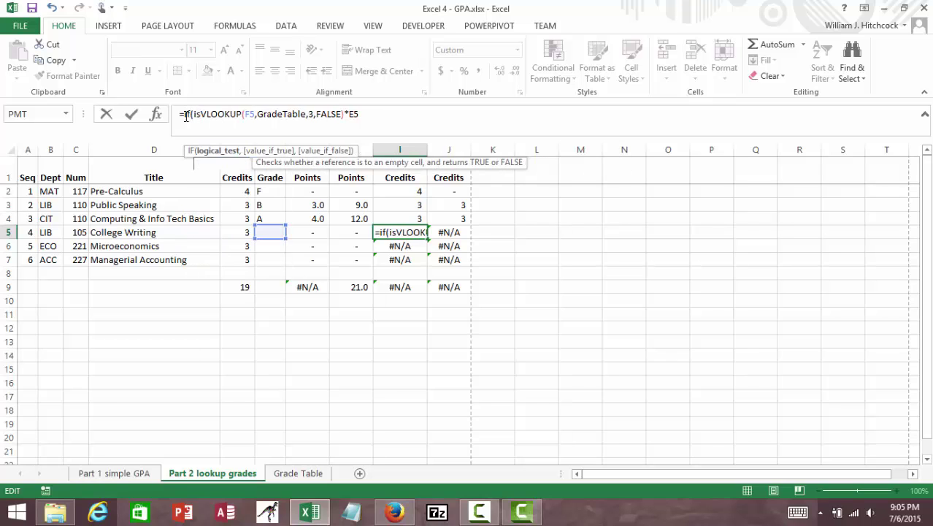
pyautogui.write('k(')
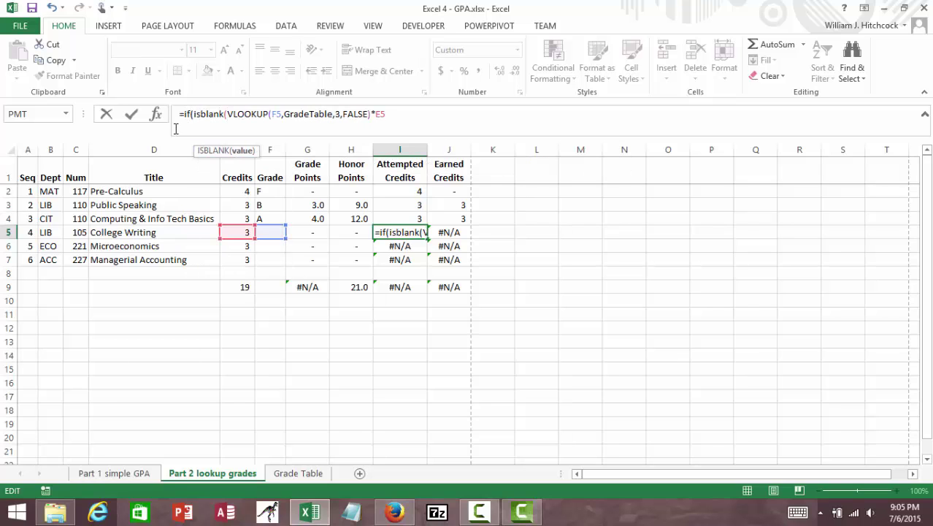
pyautogui.click(271, 232)
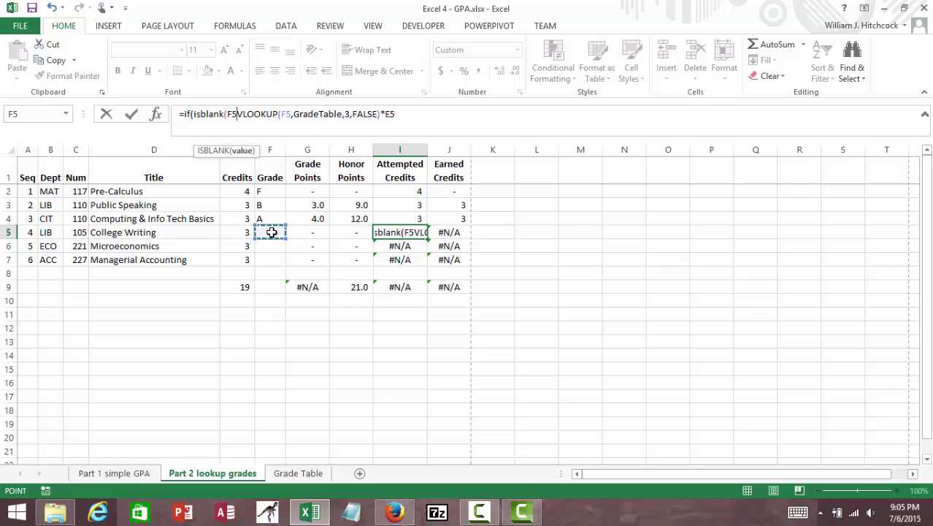
pyautogui.write('),')
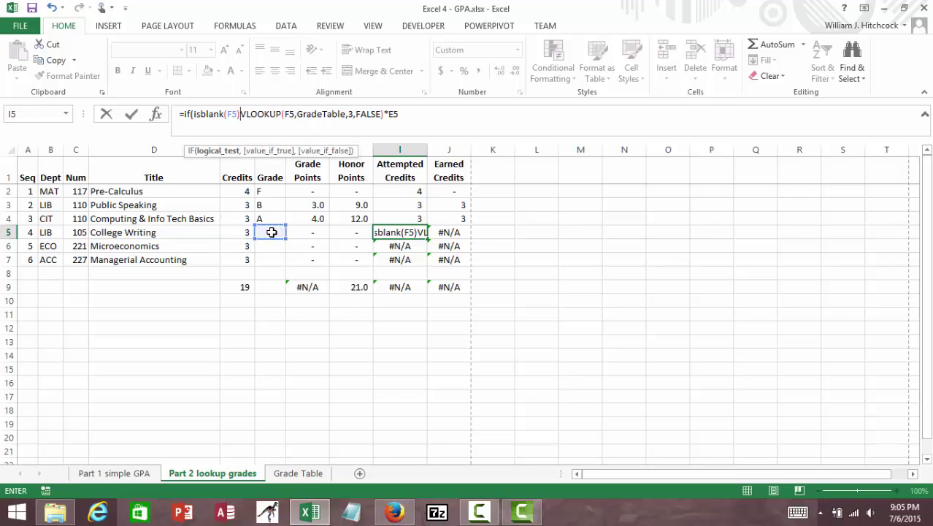
pyautogui.write('0,')
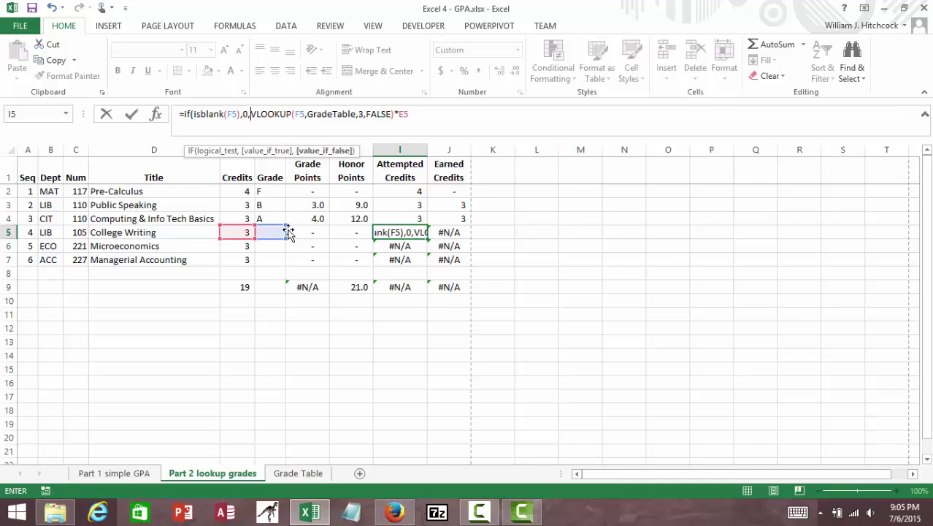
pyautogui.click(420, 114)
pyautogui.write(')')
pyautogui.press('Return')
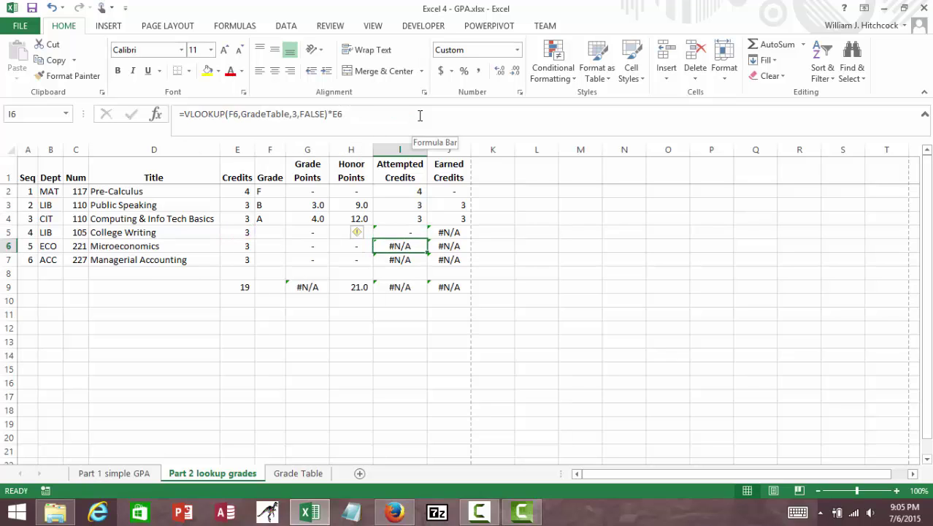
# Copy the blank-proof attempted credits formula from I5 into I6:I7.
pyautogui.press('Up')
pyautogui.hotkey('ctrl', 'c')
pyautogui.press('Down')
pyautogui.hotkey('shift', 'Down')
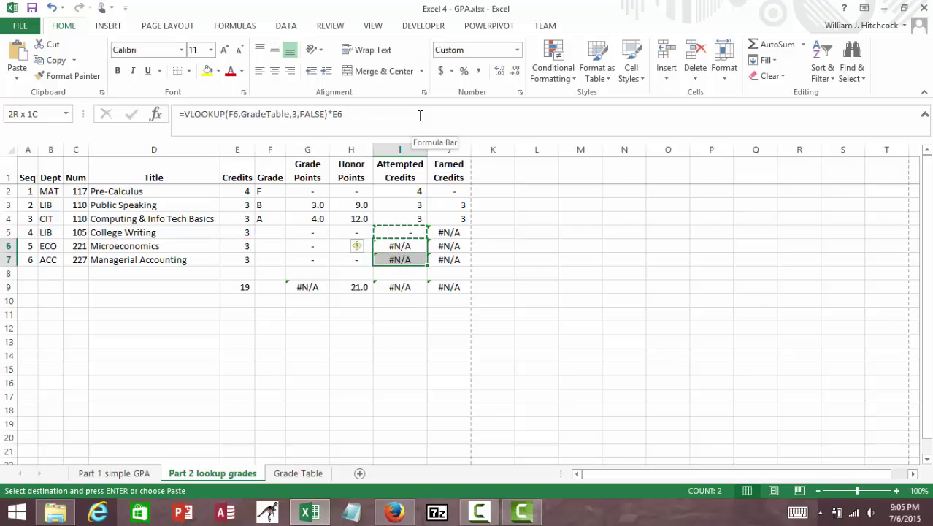
pyautogui.hotkey('ctrl', 'v')
# Wrap the College Writing earned credits formula in J5 so a blank grade gives 0: =IF(ISBLANK(F5),0,VLOOKUP(F5,GradeTable,4,FALSE)*E5).
pyautogui.press('Up')
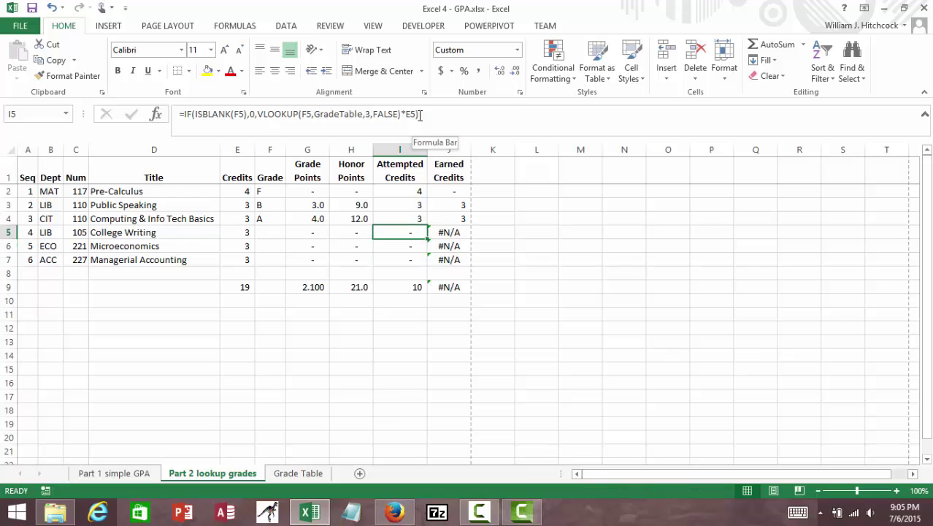
pyautogui.press('Right')
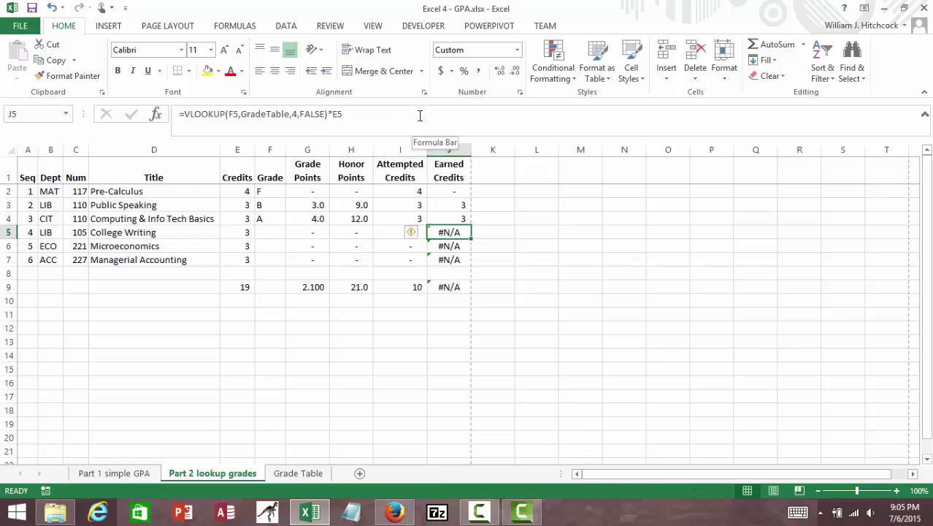
pyautogui.click(184, 114)
pyautogui.write('if')
pyautogui.write('(isblan')
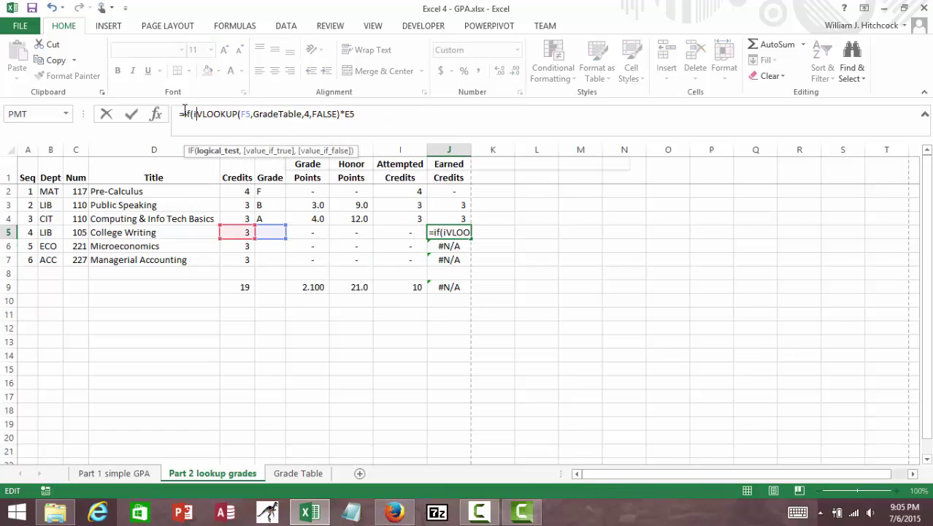
pyautogui.write('k(')
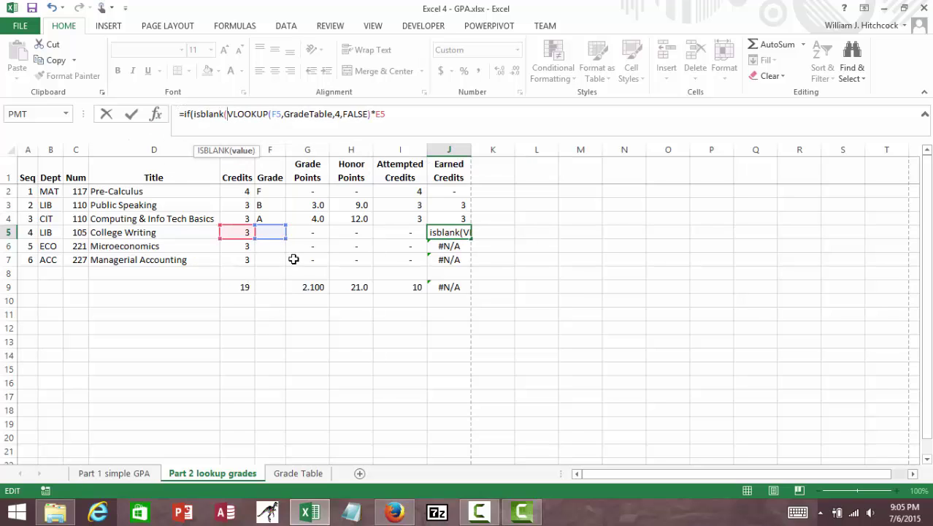
pyautogui.click(271, 233)
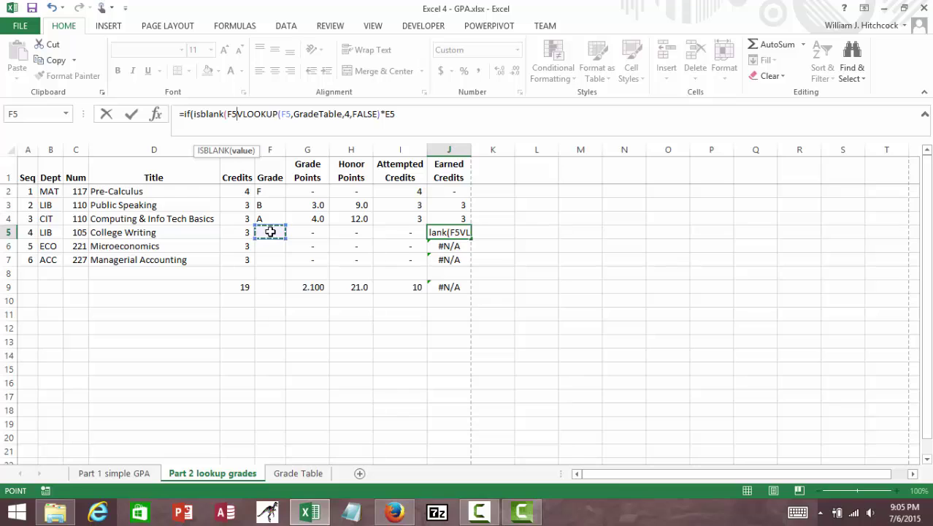
pyautogui.write('),0,')
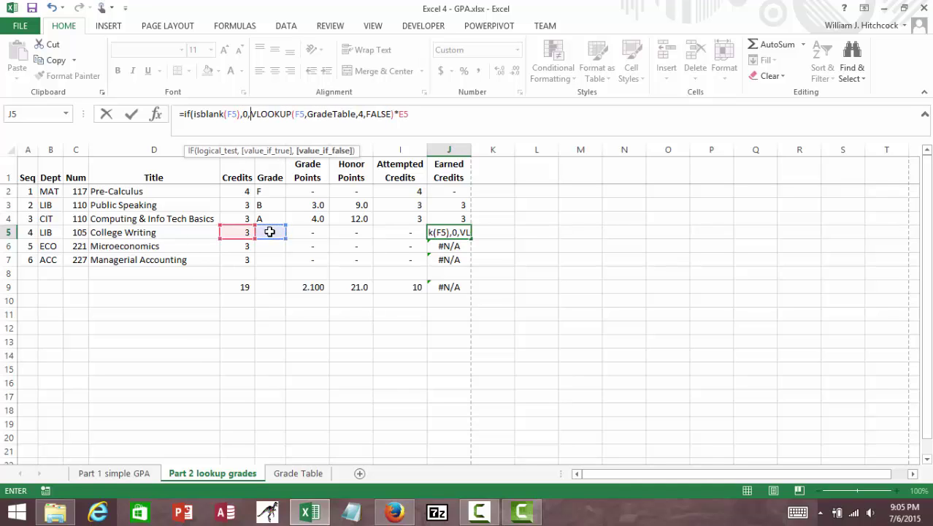
pyautogui.click(418, 113)
pyautogui.write(')')
pyautogui.press('Return')
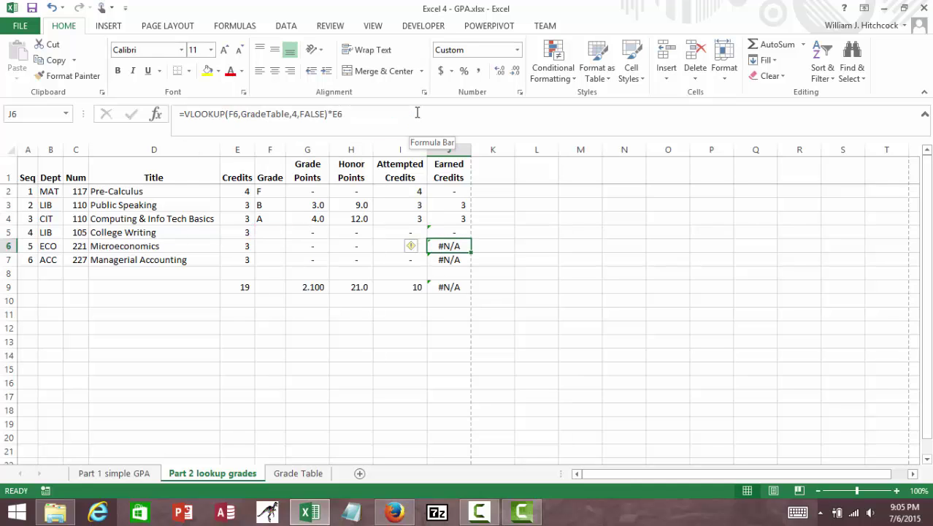
# Copy the blank-proof earned credits formula from J5 into J6:J7.
pyautogui.press('Up')
pyautogui.hotkey('ctrl', 'c')
pyautogui.press('Down')
pyautogui.hotkey('shift', 'Down')
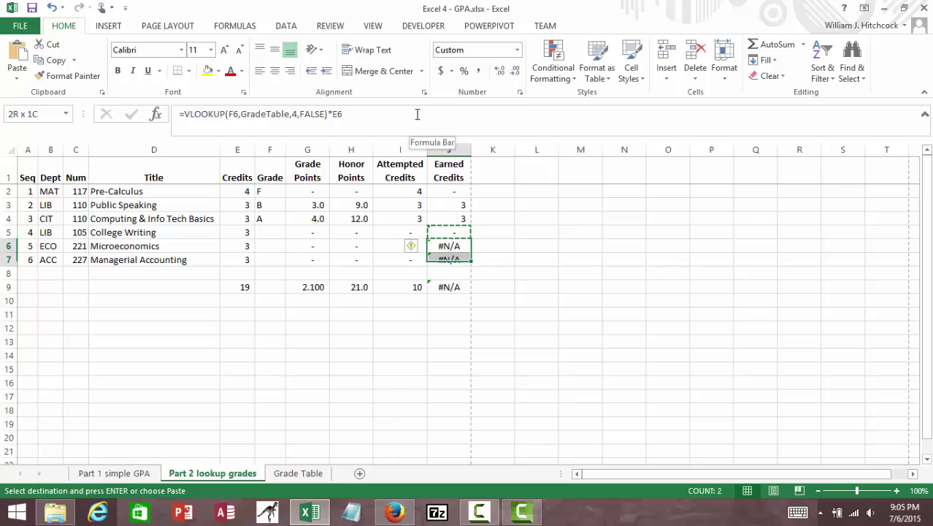
pyautogui.hotkey('ctrl', 'v')
# Copy the row 5 formulas in G5:J5 over the older formulas of the first three courses in G2:J4.
pyautogui.press('Up')
pyautogui.press('Left')
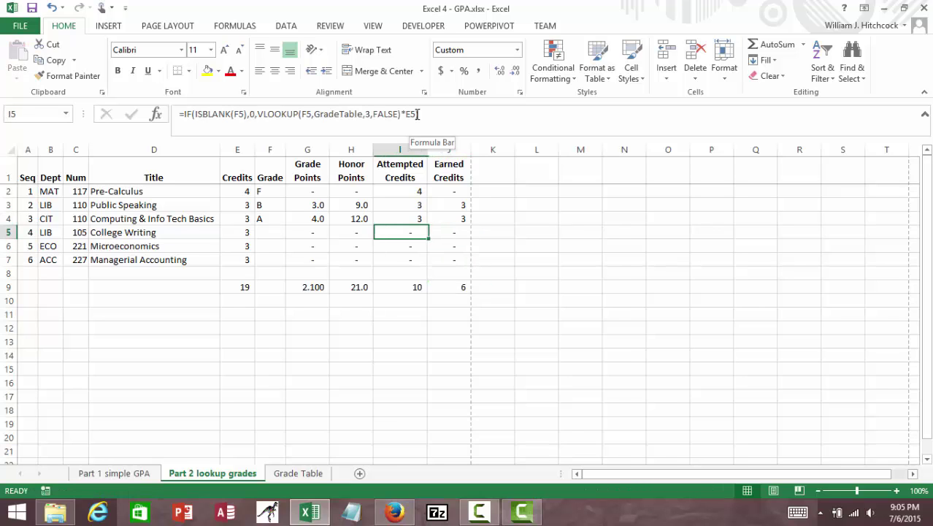
pyautogui.press('Left')
pyautogui.press('Left')
pyautogui.hotkey('shift', 'Right')
pyautogui.hotkey('shift', 'Right')
pyautogui.hotkey('shift', 'Right')
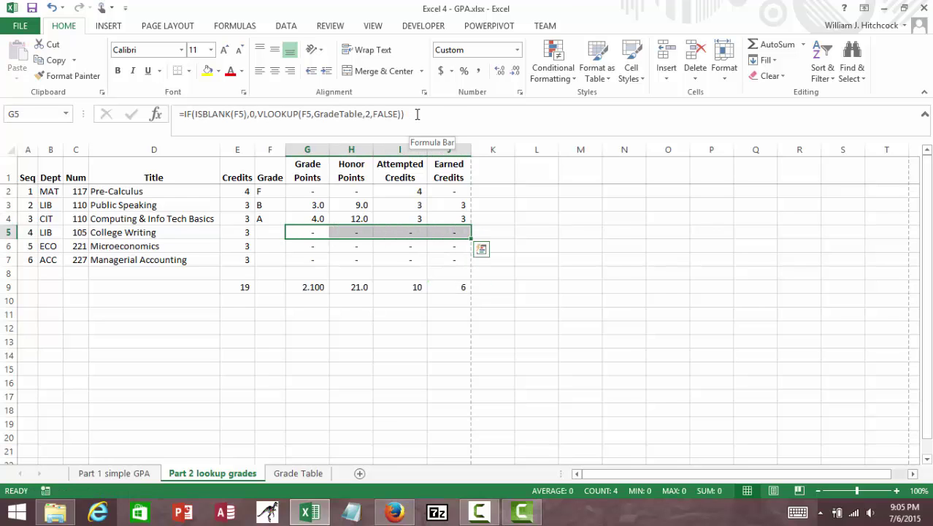
pyautogui.hotkey('ctrl', 'c')
pyautogui.press('Up')
pyautogui.hotkey('shift', 'Up')
pyautogui.hotkey('shift', 'Up')
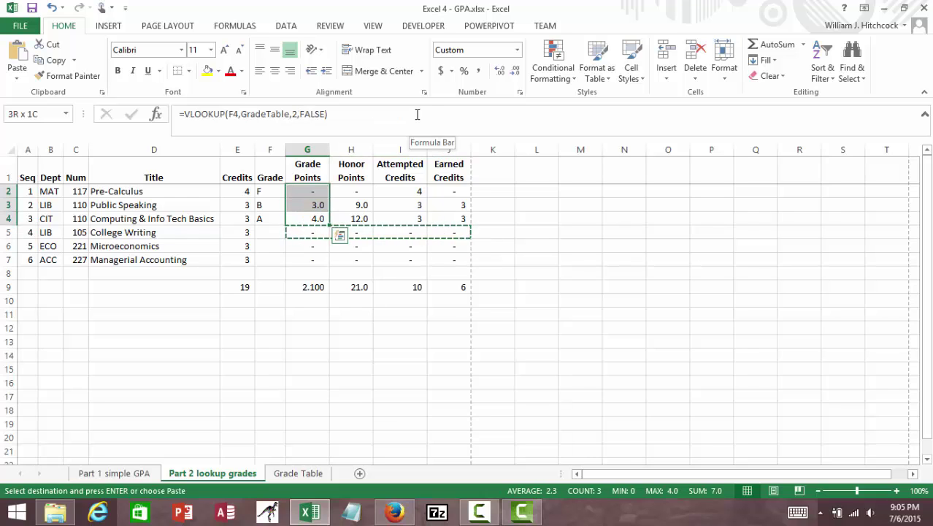
pyautogui.hotkey('shift', 'Right')
pyautogui.hotkey('shift', 'Right')
pyautogui.hotkey('shift', 'Right')
pyautogui.press('Return')
# Enter the grade A for College Writing in F5.
pyautogui.press('Down')
pyautogui.press('Down')
pyautogui.press('Down')
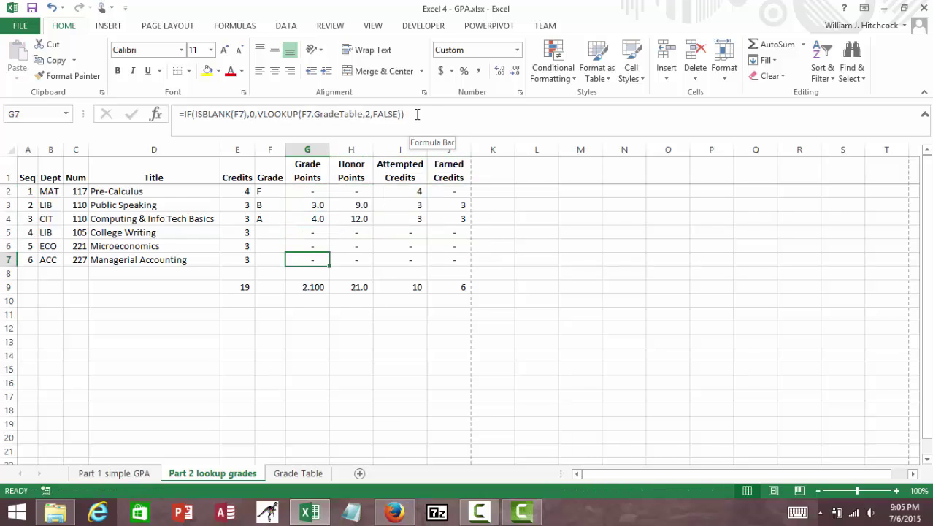
pyautogui.press('Down')
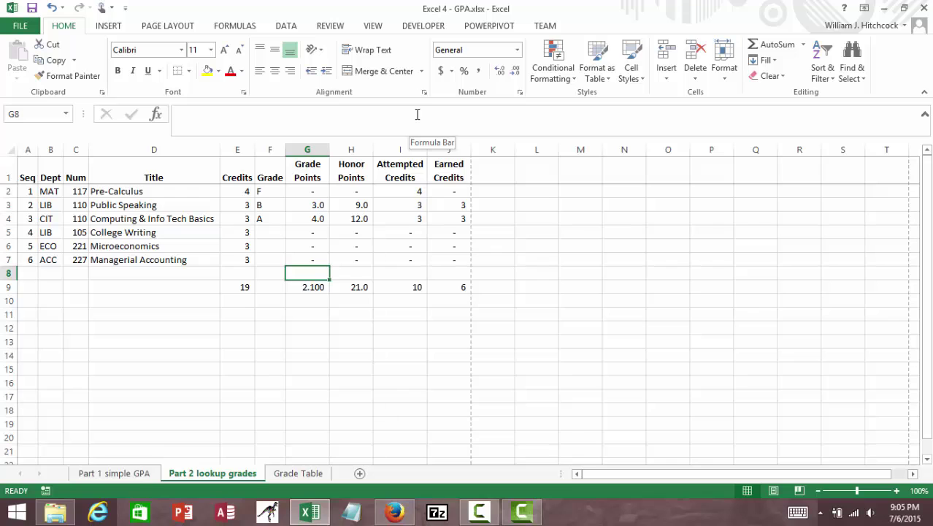
pyautogui.press('Down')
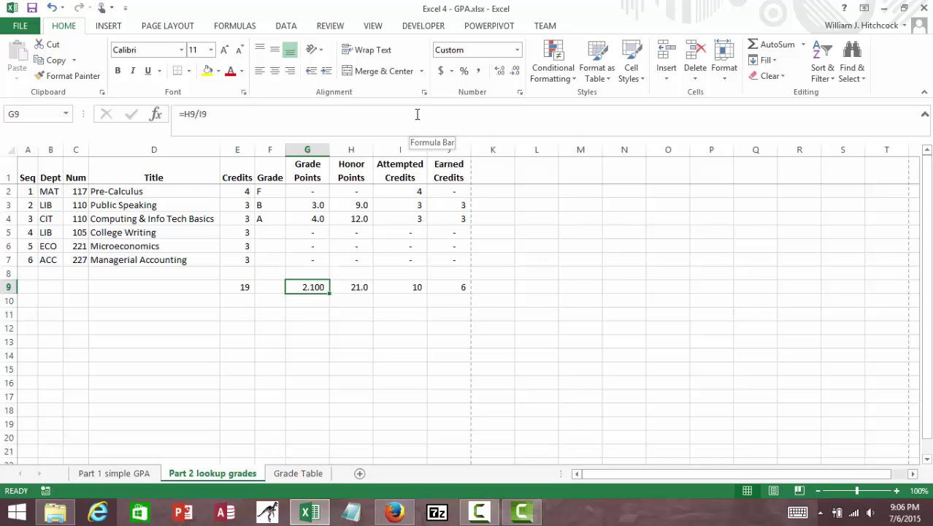
pyautogui.press('Left')
pyautogui.press('Up')
pyautogui.press('Up')
pyautogui.press('Up')
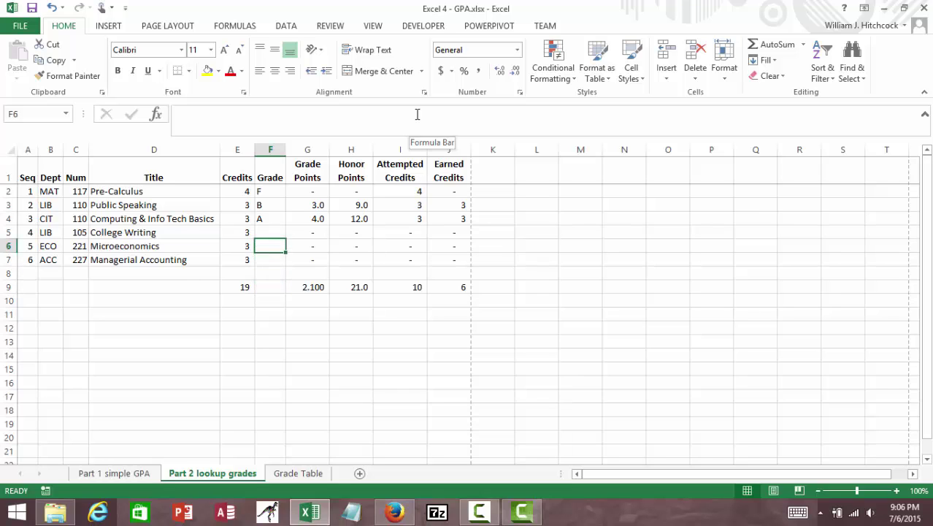
pyautogui.press('Up')
pyautogui.write('A')
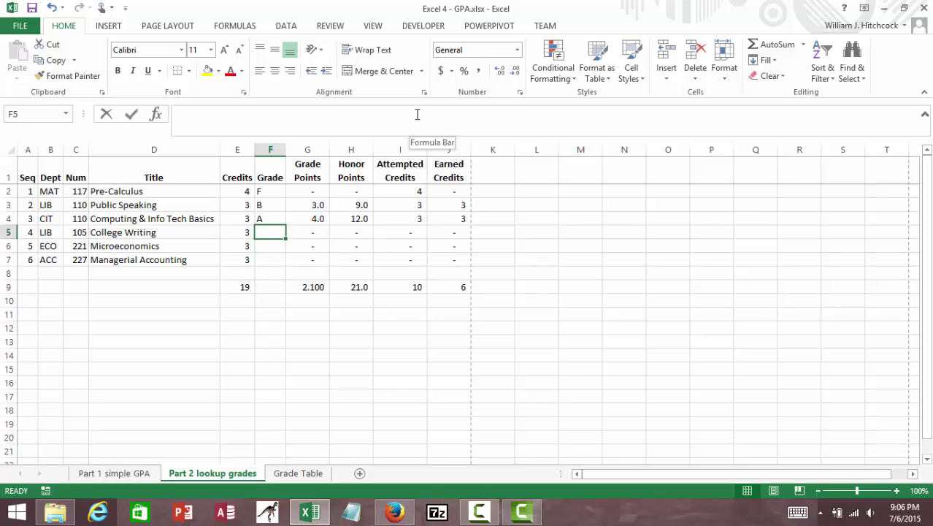
pyautogui.press('Return')
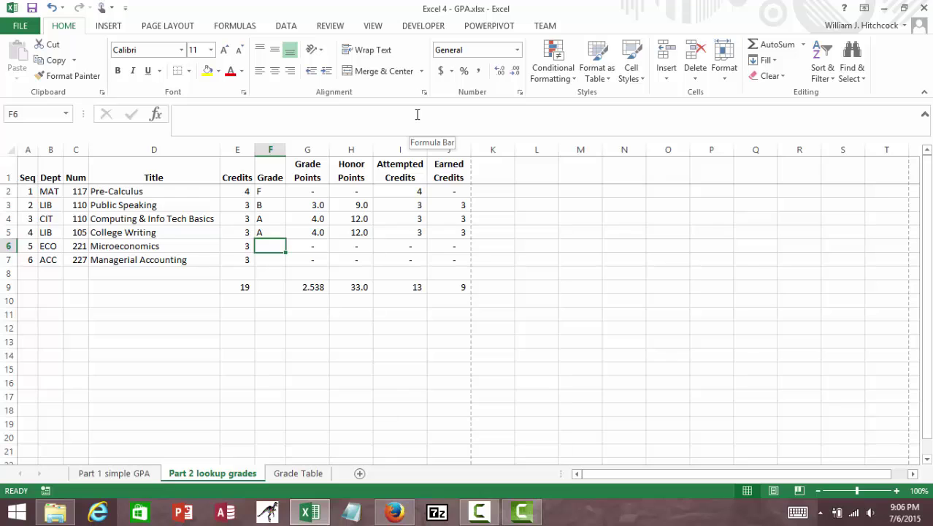
# Examine the calculated College Writing values in row 5 and the overall GPA in G9.
pyautogui.press('Up')
pyautogui.press('Right')
pyautogui.press('Right')
pyautogui.press('Right')
pyautogui.press('Right')
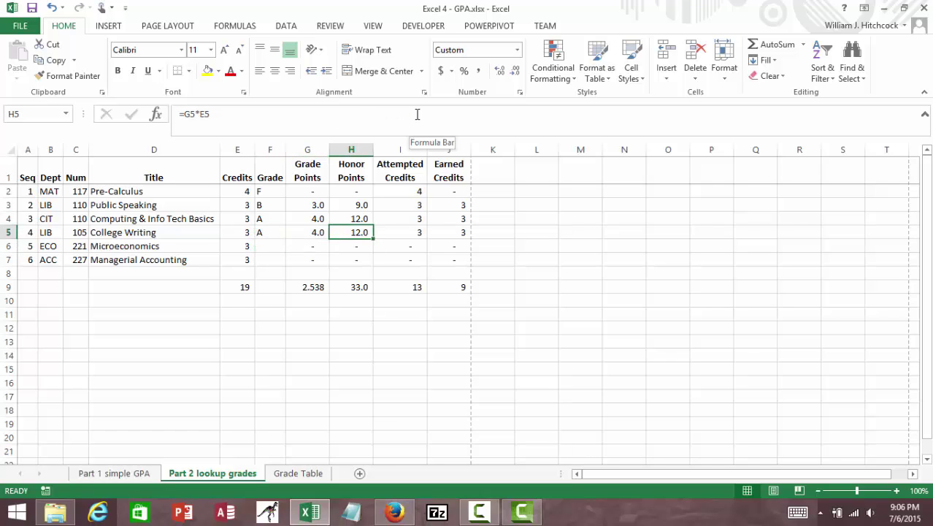
pyautogui.press('Left')
pyautogui.press('Left')
pyautogui.press('Left')
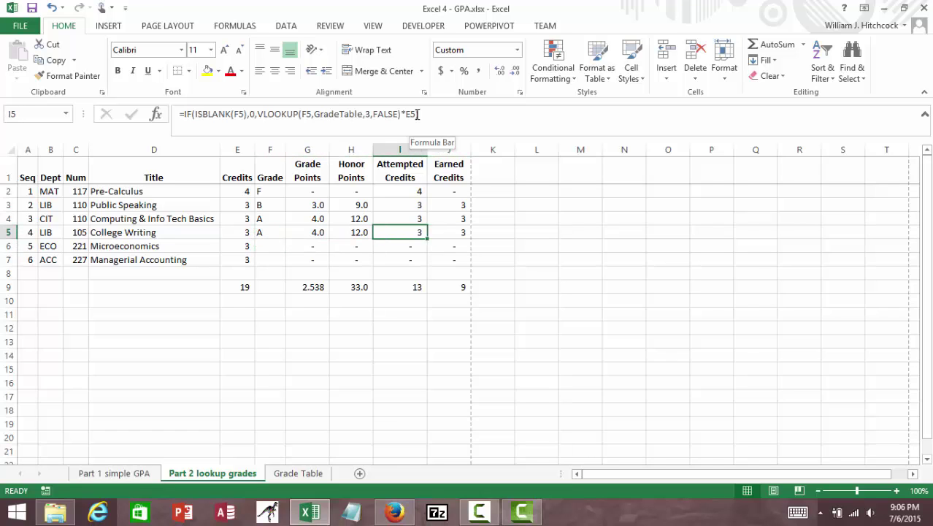
pyautogui.press('Down')
pyautogui.press('Down')
pyautogui.press('Down')
pyautogui.press('Down')
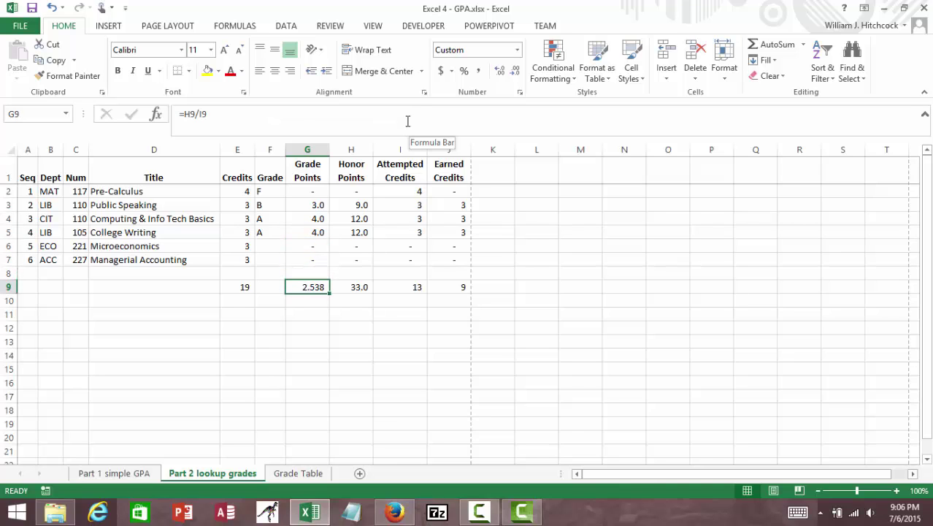